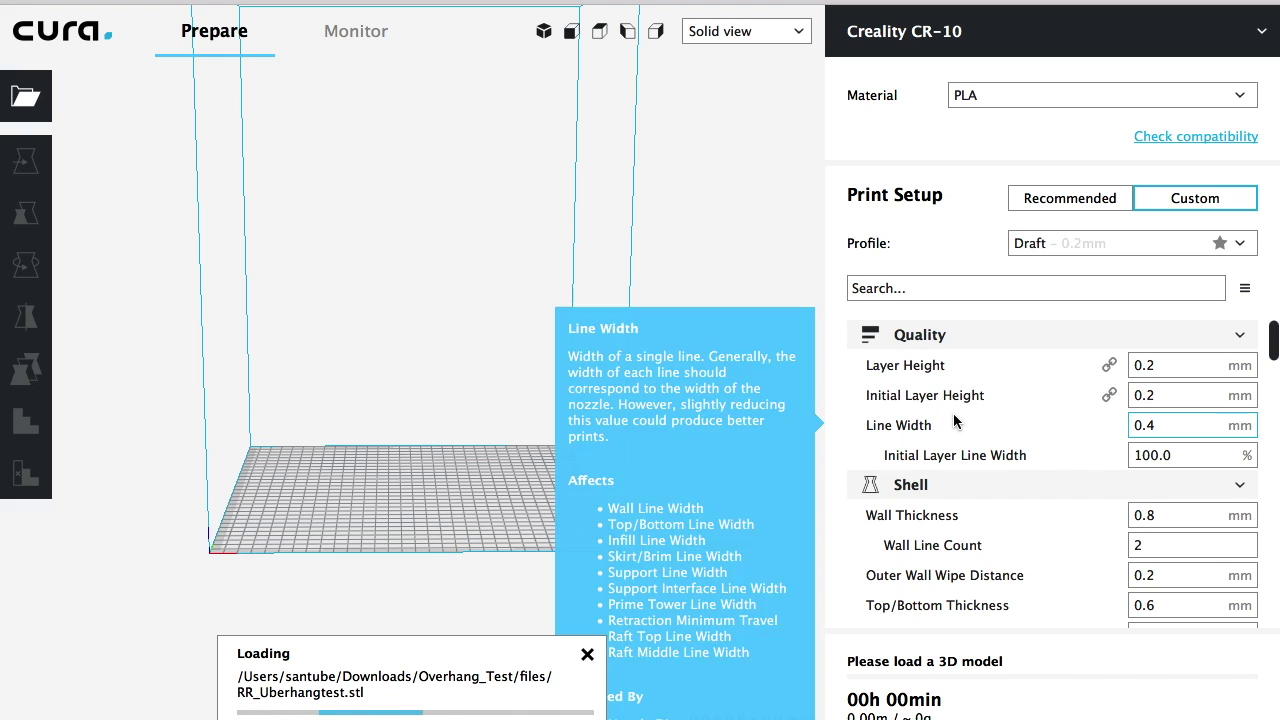
Go to the Support settings in the custom print setup and review support generation, placement and overhang angle.
{"action": "scroll", "coordinate": [1032, 520], "scroll_direction": "down", "scroll_amount": 20}
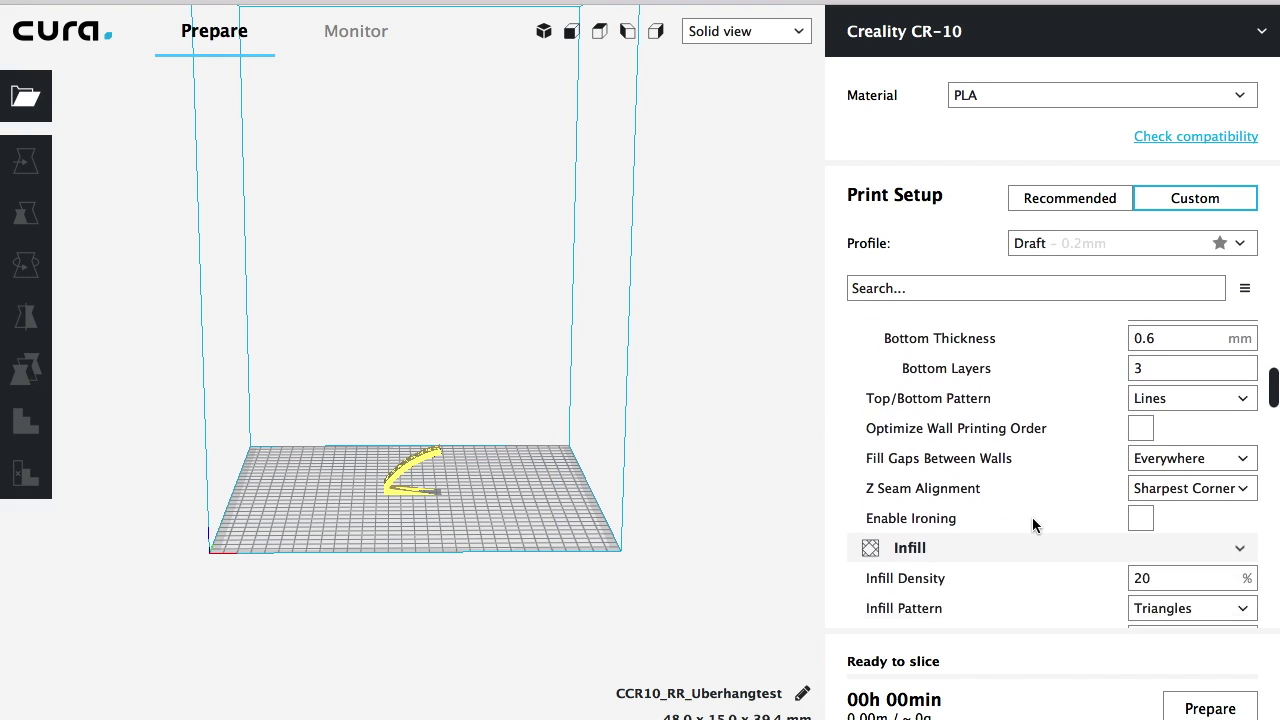
{"action": "scroll", "coordinate": [1032, 520], "scroll_direction": "down", "scroll_amount": 15}
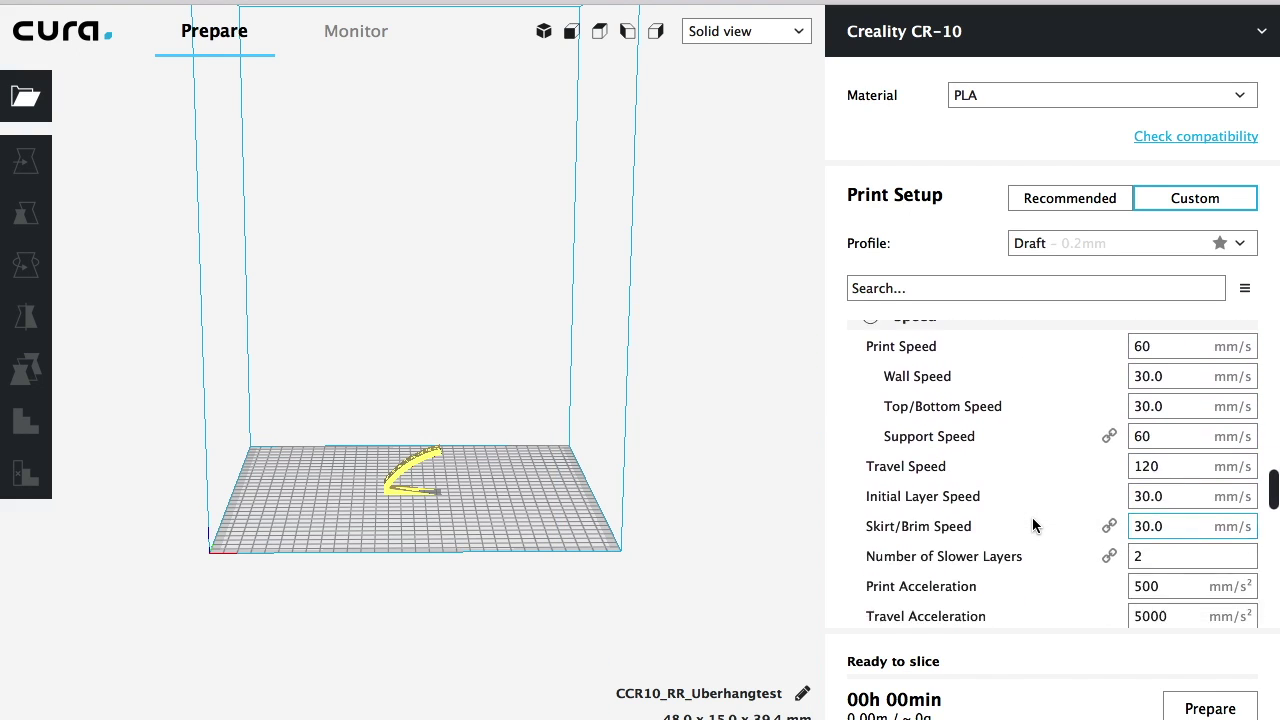
{"action": "scroll", "coordinate": [1032, 520], "scroll_direction": "down", "scroll_amount": 4}
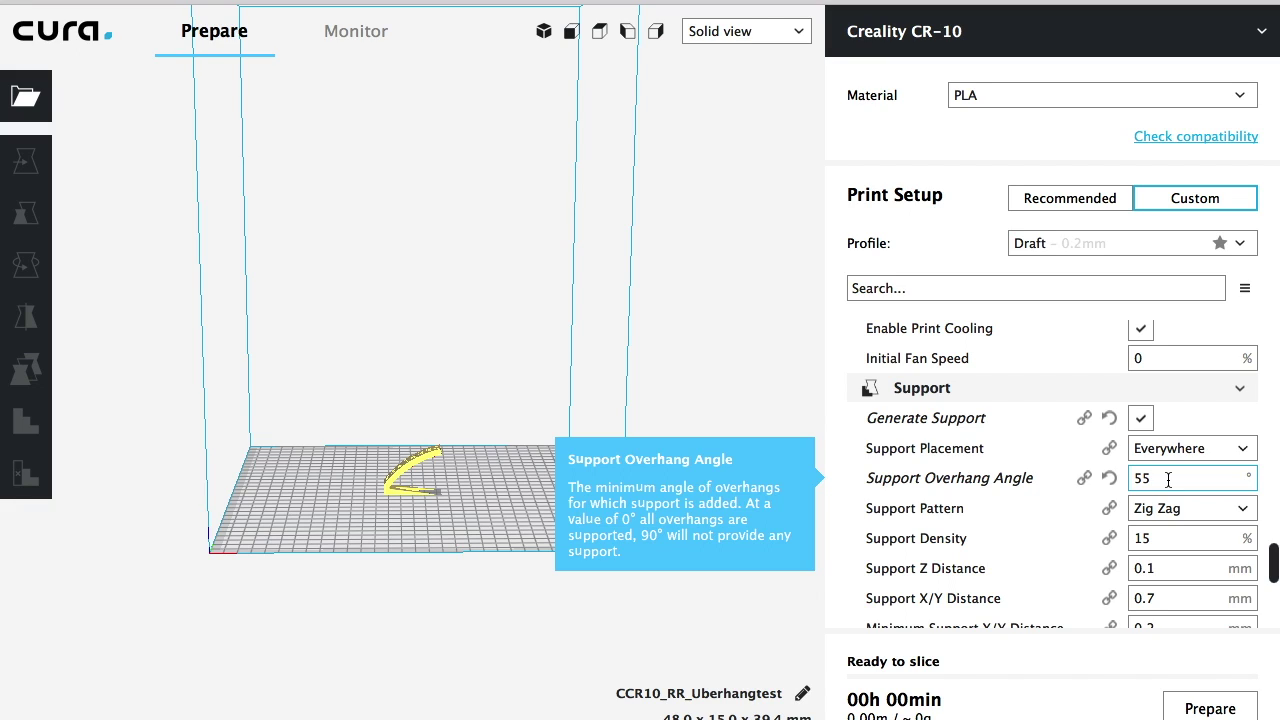
Scale the overhang test model uniformly to 300%.
{"action": "left_click", "coordinate": [436, 461]}
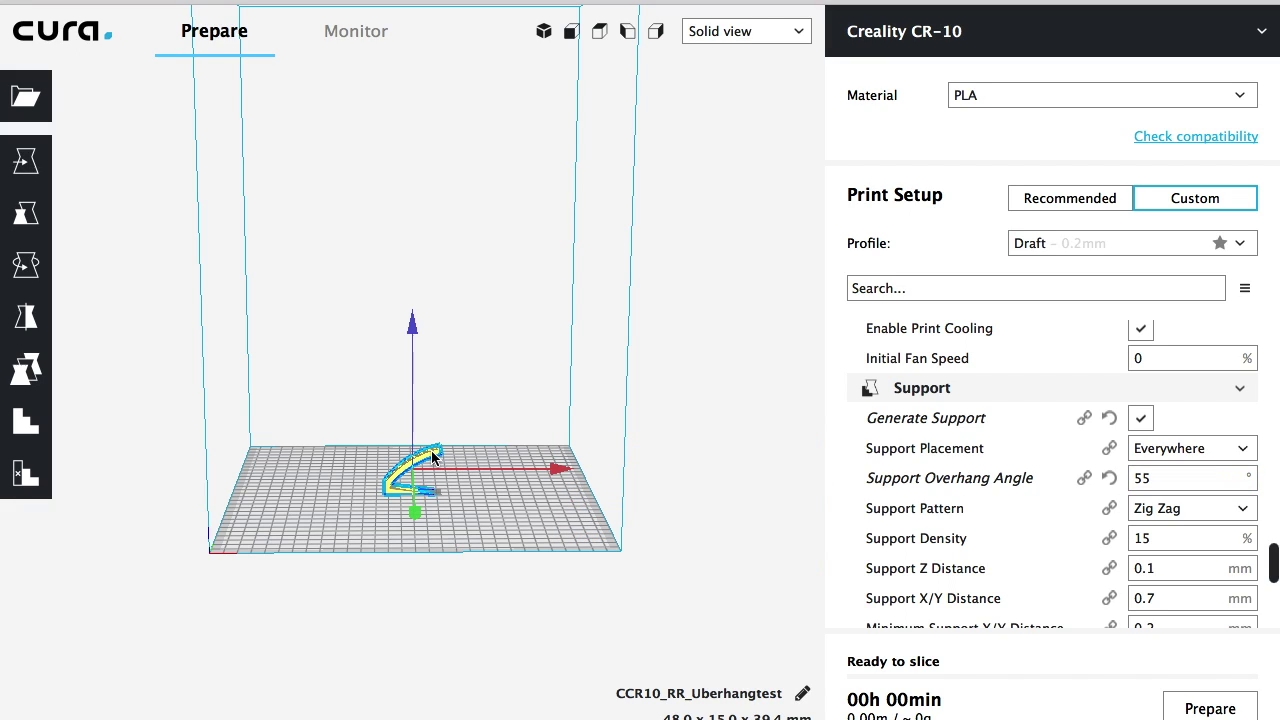
{"action": "left_click", "coordinate": [18, 230]}
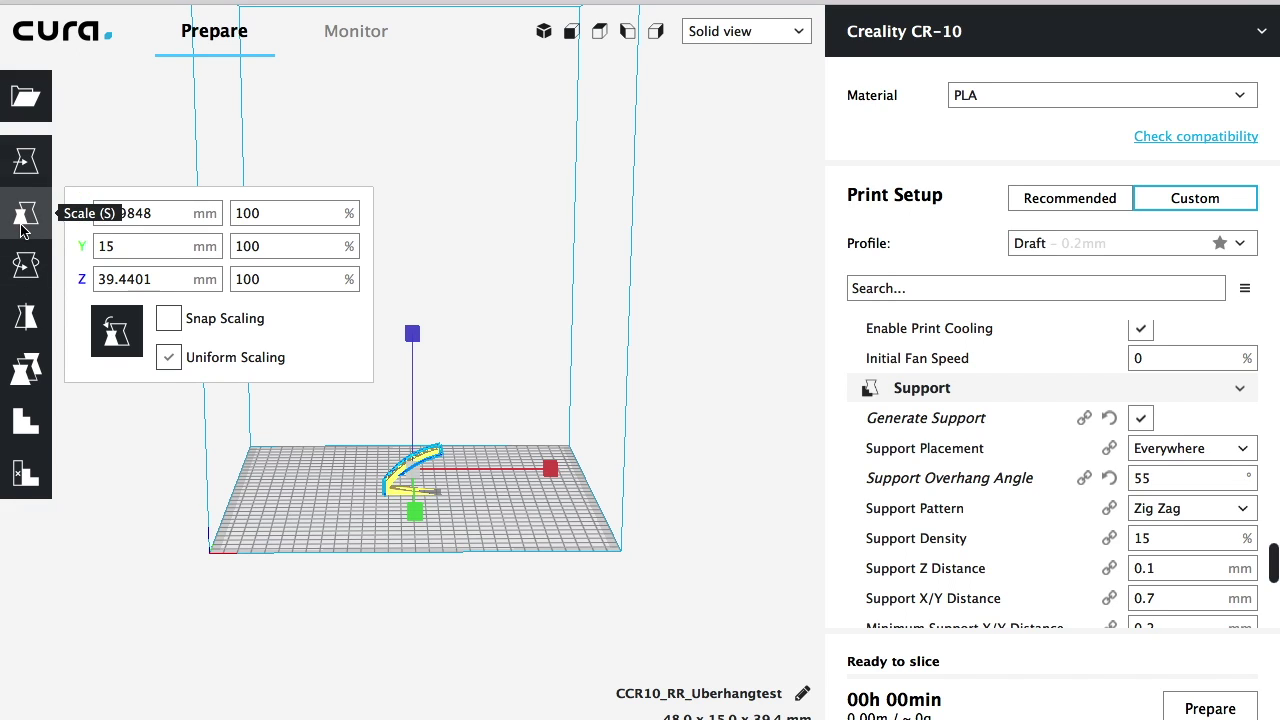
{"action": "left_click_drag", "start_coordinate": [272, 208], "coordinate": [178, 205]}
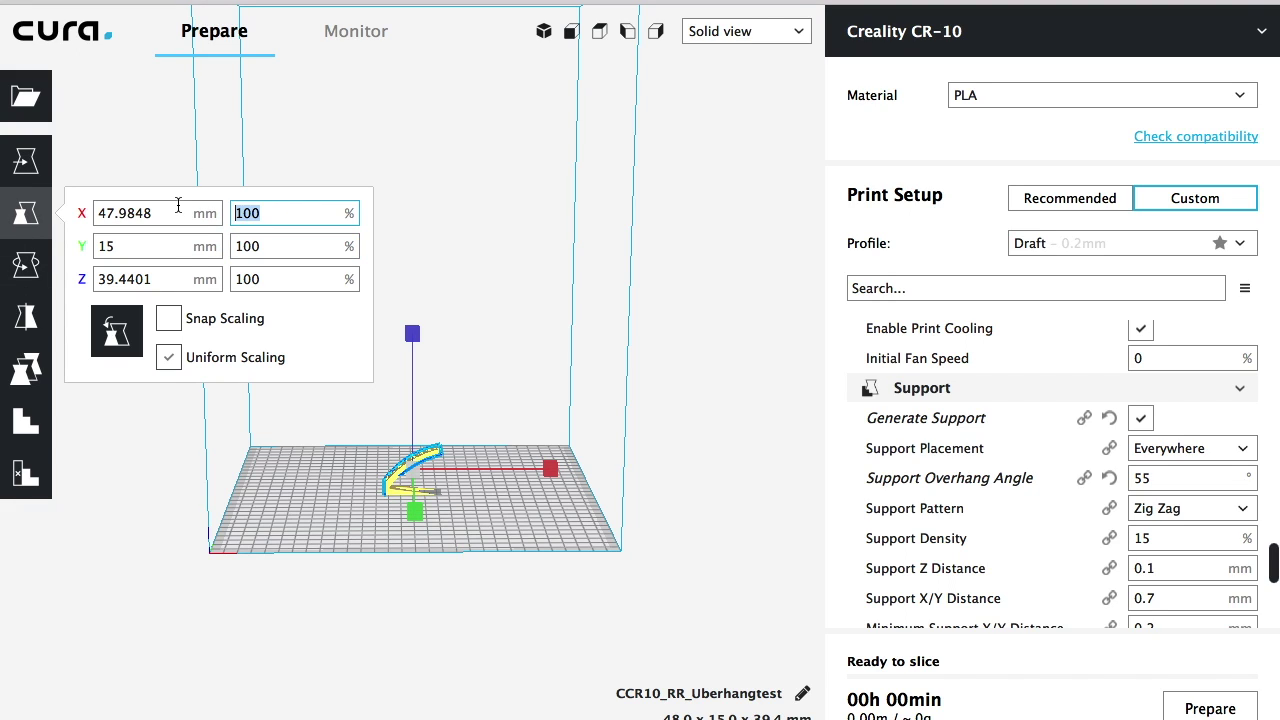
{"action": "type", "text": "300"}
{"action": "key", "text": "Return"}
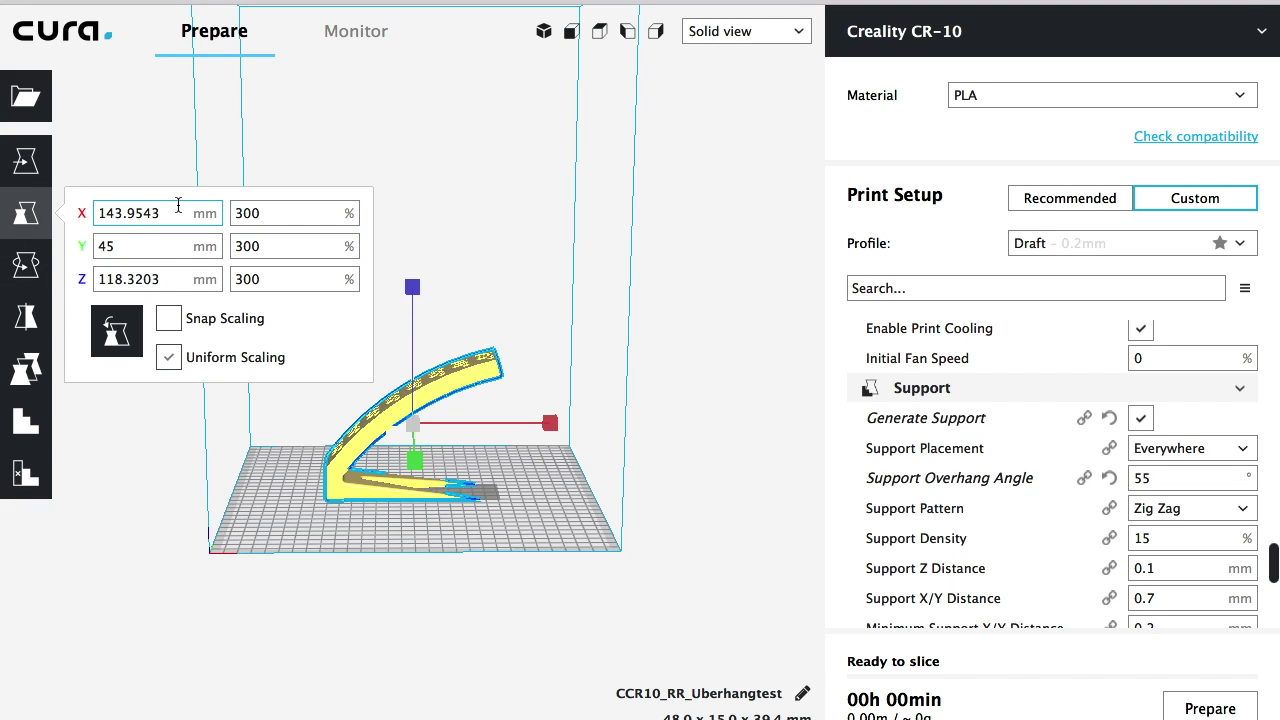
Examine the scaled model's angle markings and the areas highlighted on the arch's underside from above, below and the side.
{"action": "left_click", "coordinate": [286, 500]}
{"action": "right_click_drag", "start_coordinate": [286, 500], "coordinate": [390, 569]}
{"action": "scroll", "coordinate": [390, 569], "scroll_direction": "up", "scroll_amount": 6}
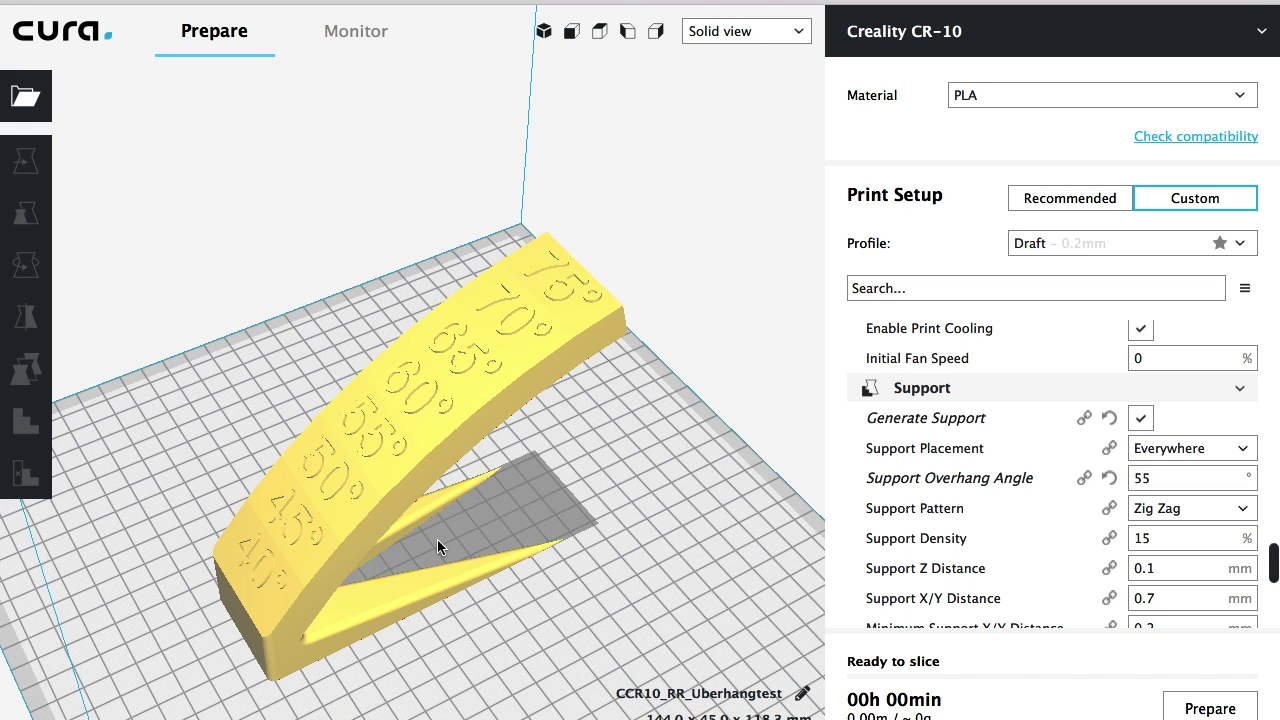
{"action": "right_click_drag", "start_coordinate": [437, 539], "coordinate": [392, 493]}
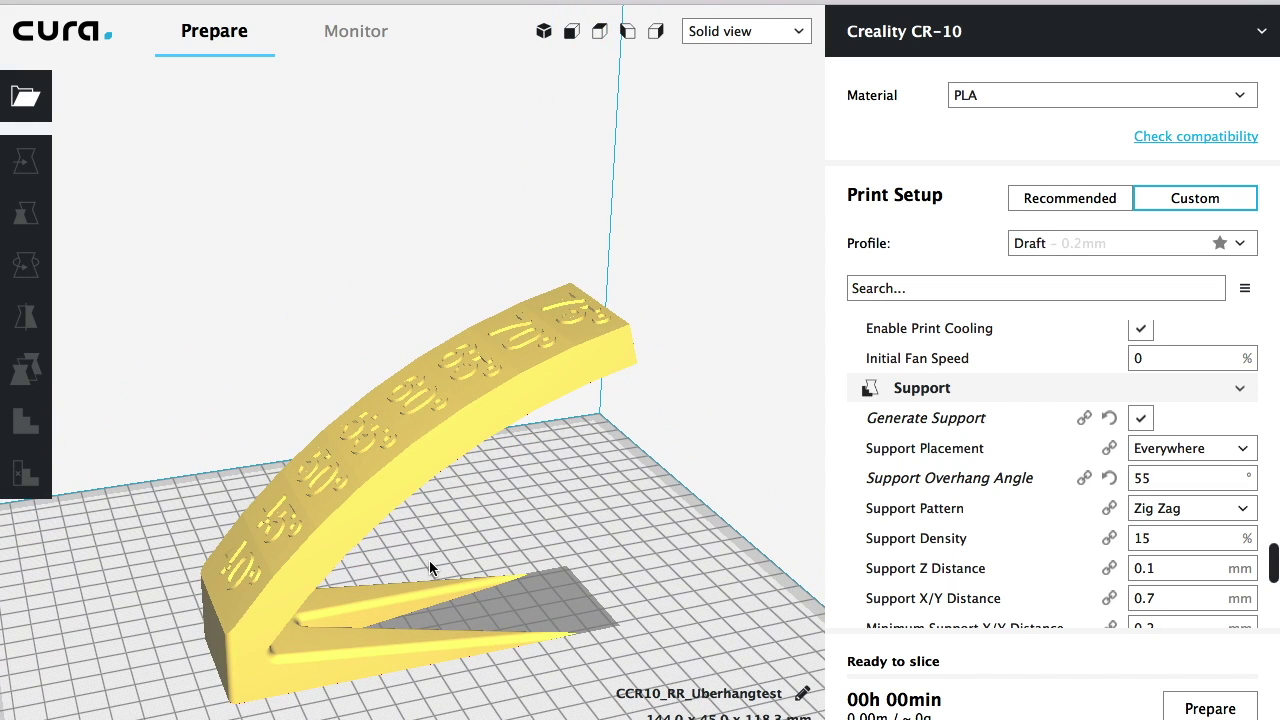
{"action": "right_click_drag", "start_coordinate": [430, 562], "coordinate": [383, 473]}
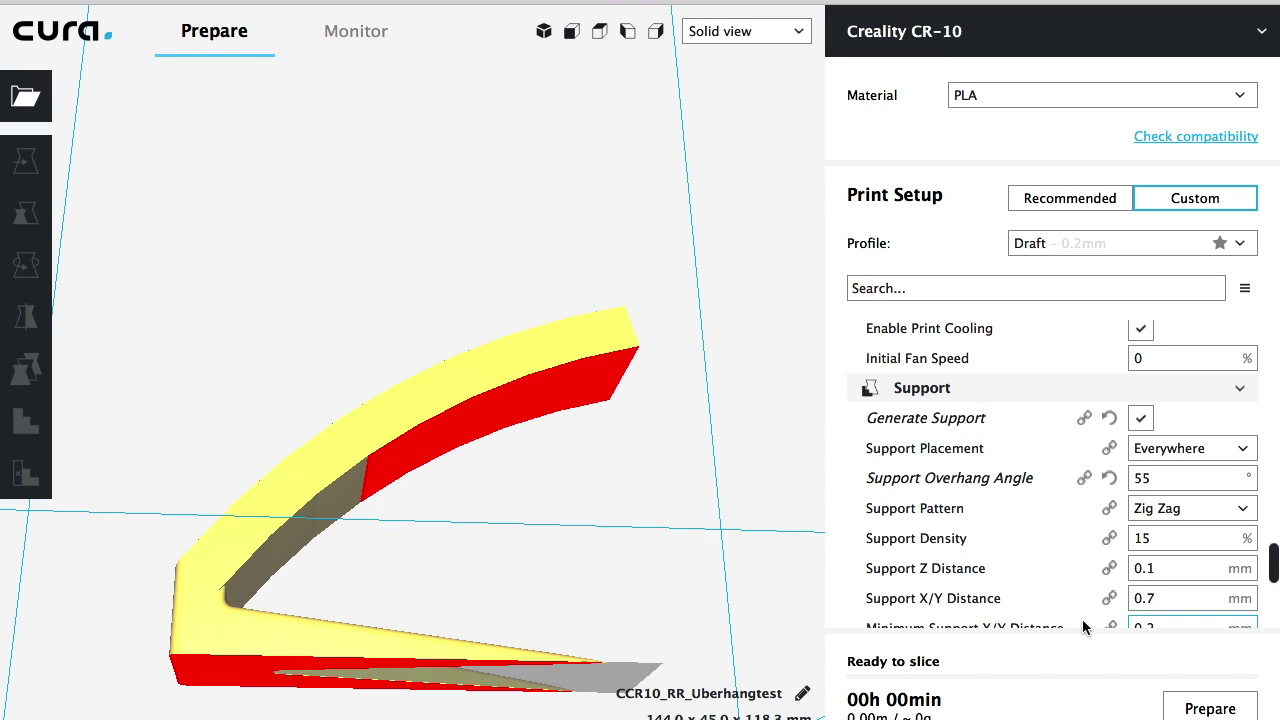
{"action": "right_click_drag", "start_coordinate": [731, 560], "coordinate": [694, 620]}
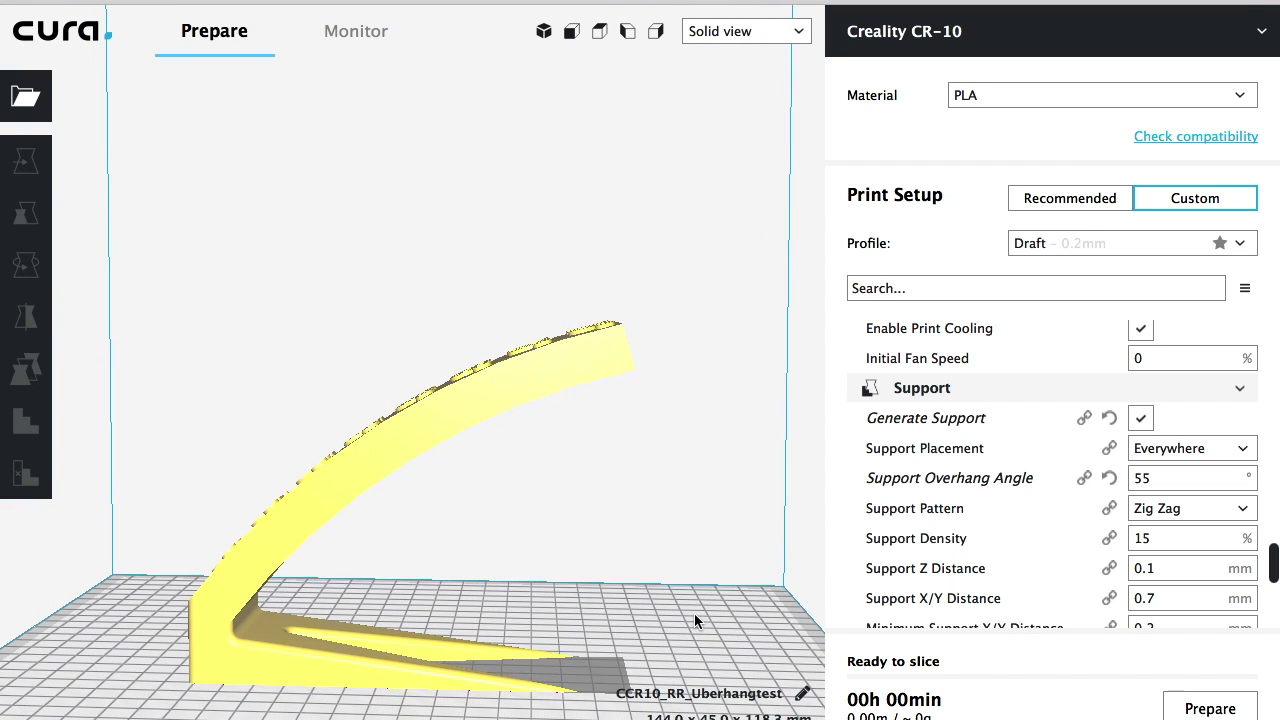
Slice the model and inspect the generated supports beneath the arch in Layer view.
{"action": "left_click", "coordinate": [800, 31]}
{"action": "left_click", "coordinate": [746, 88]}
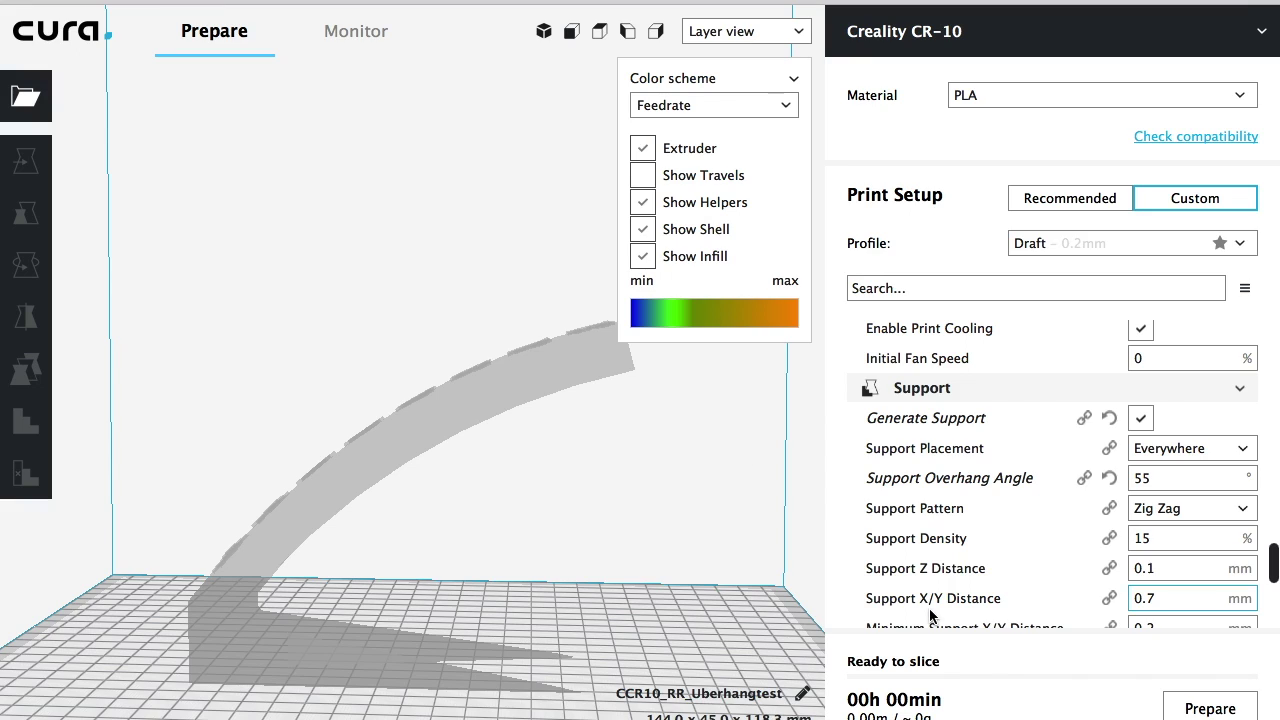
{"action": "left_click", "coordinate": [1210, 709]}
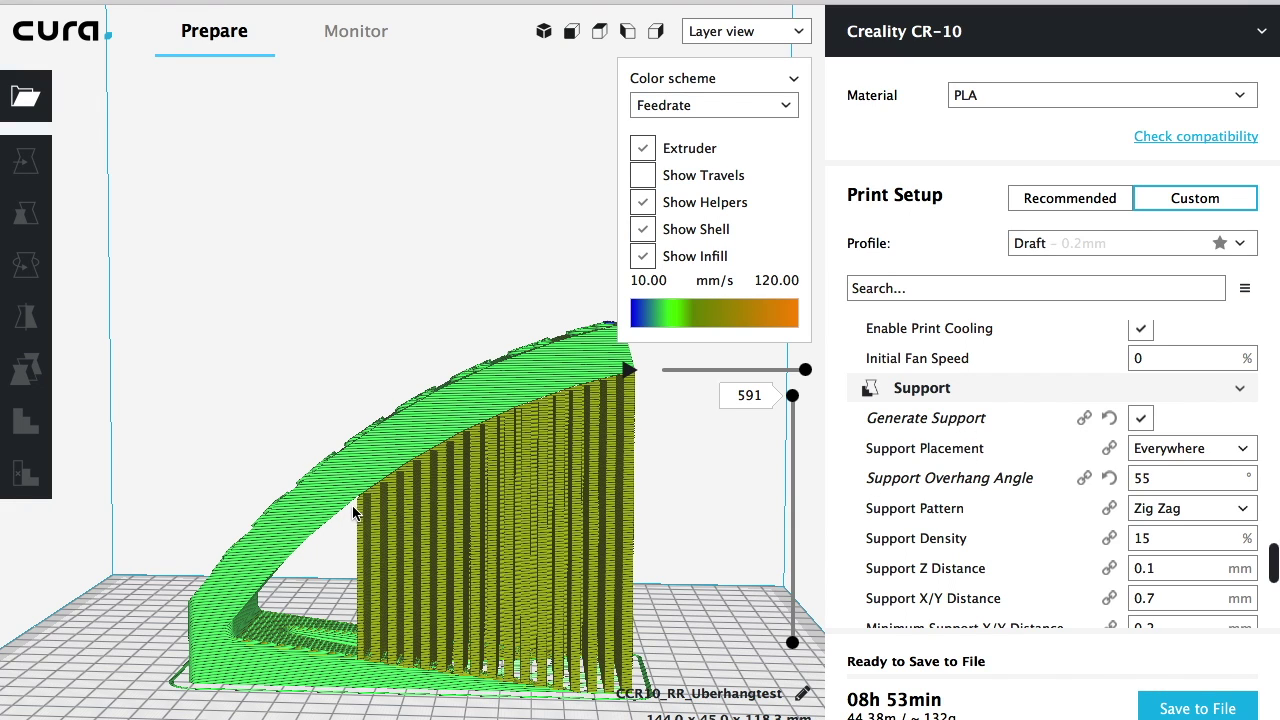
{"action": "right_click_drag", "start_coordinate": [656, 520], "coordinate": [386, 514]}
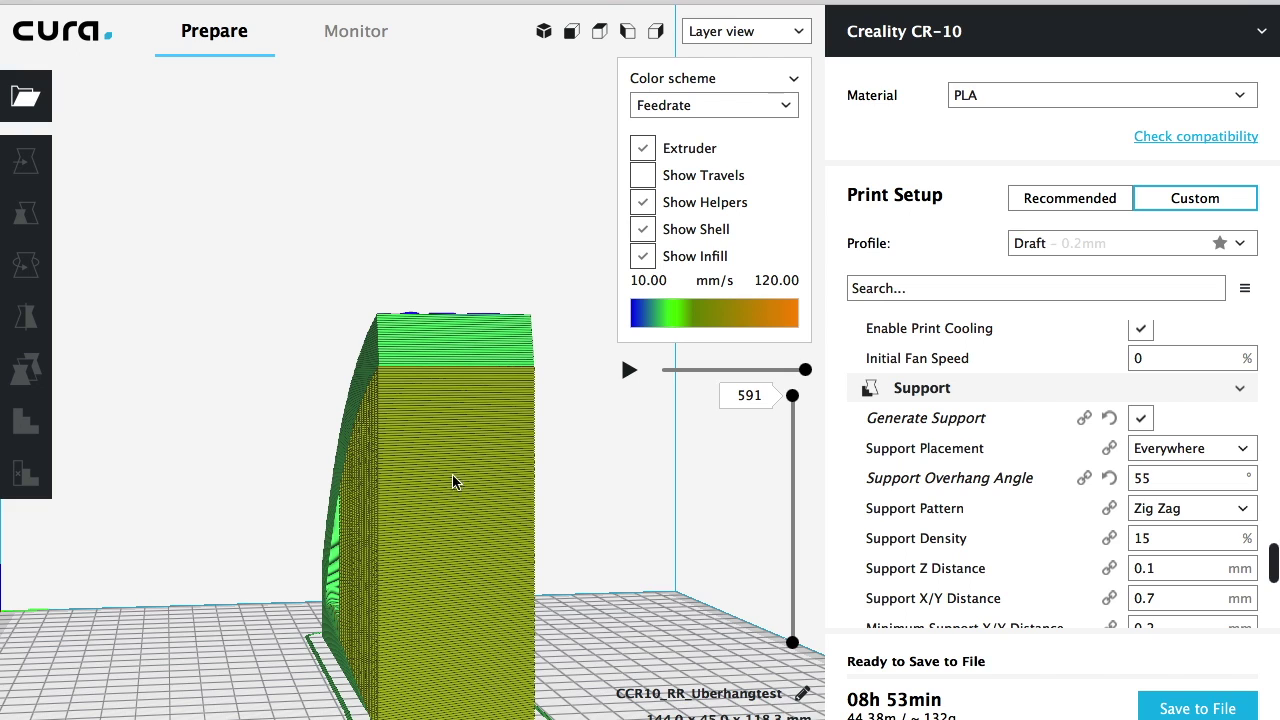
{"action": "right_click_drag", "start_coordinate": [276, 650], "coordinate": [513, 635]}
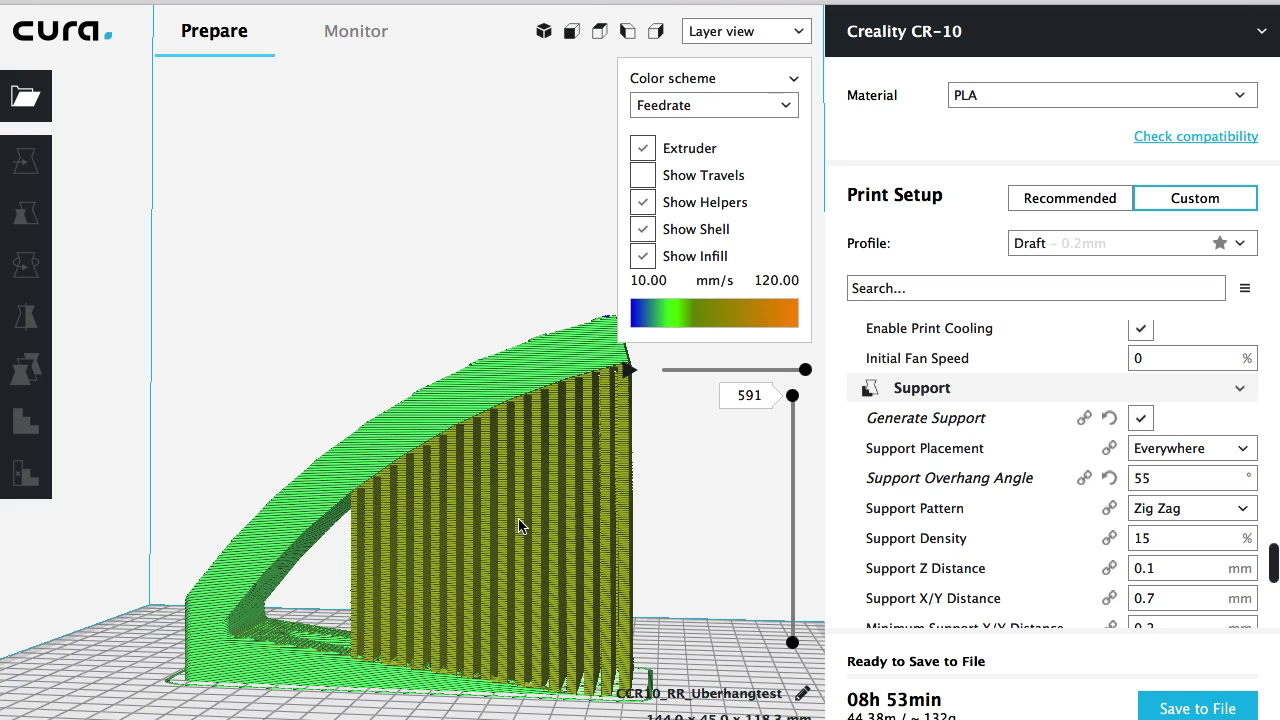
{"action": "right_click_drag", "start_coordinate": [666, 585], "coordinate": [479, 609]}
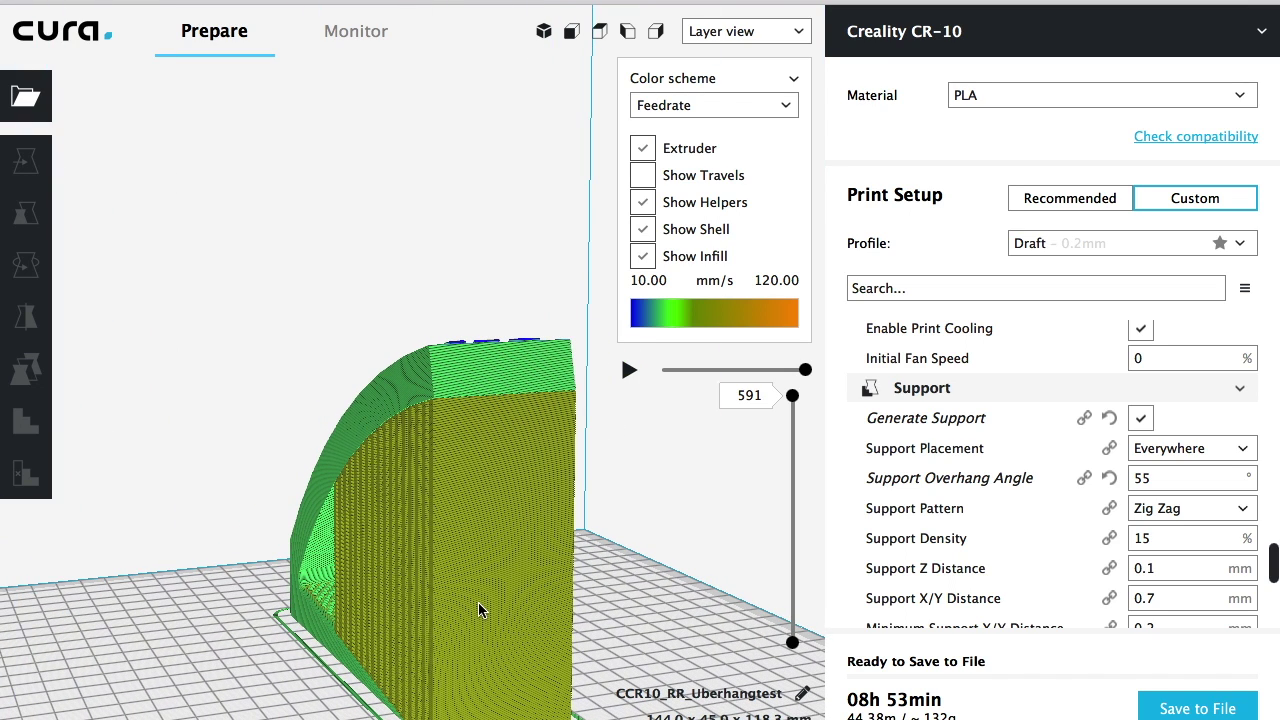
Return to Solid view facing the arch's open end and collapse the print settings sidebar.
{"action": "left_click", "coordinate": [800, 33]}
{"action": "left_click", "coordinate": [752, 50]}
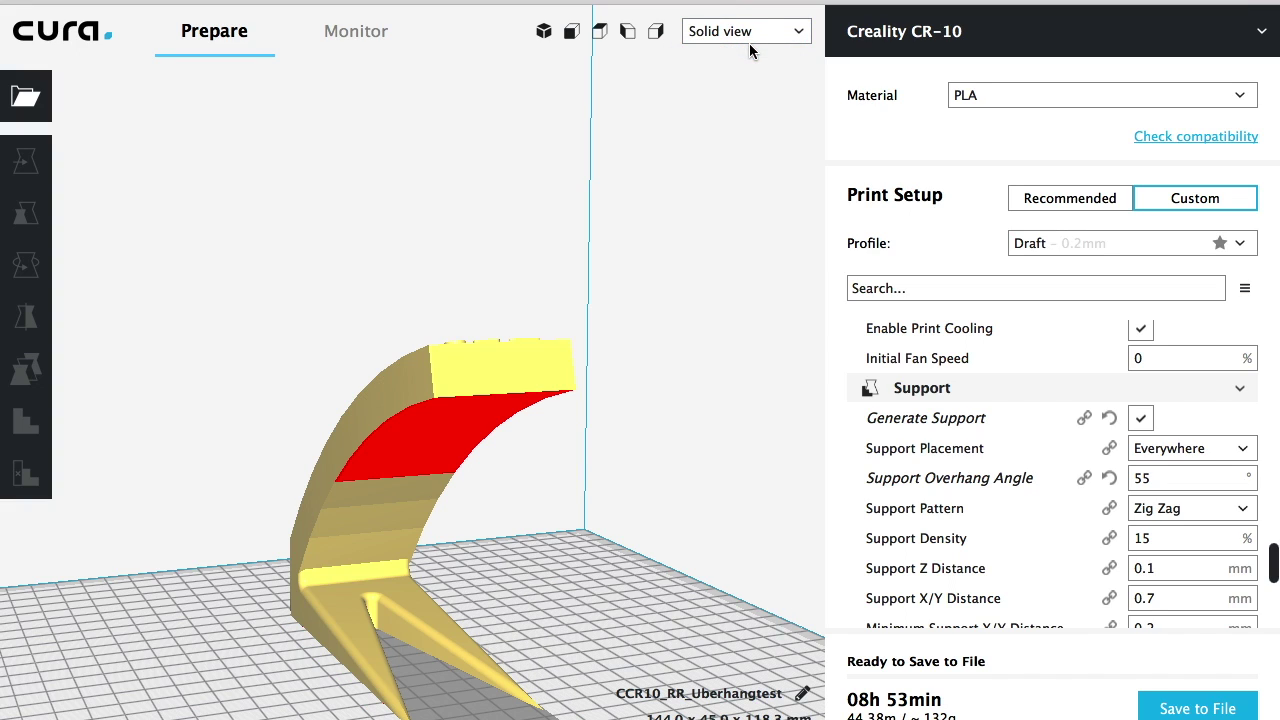
{"action": "right_click_drag", "start_coordinate": [600, 600], "coordinate": [530, 586]}
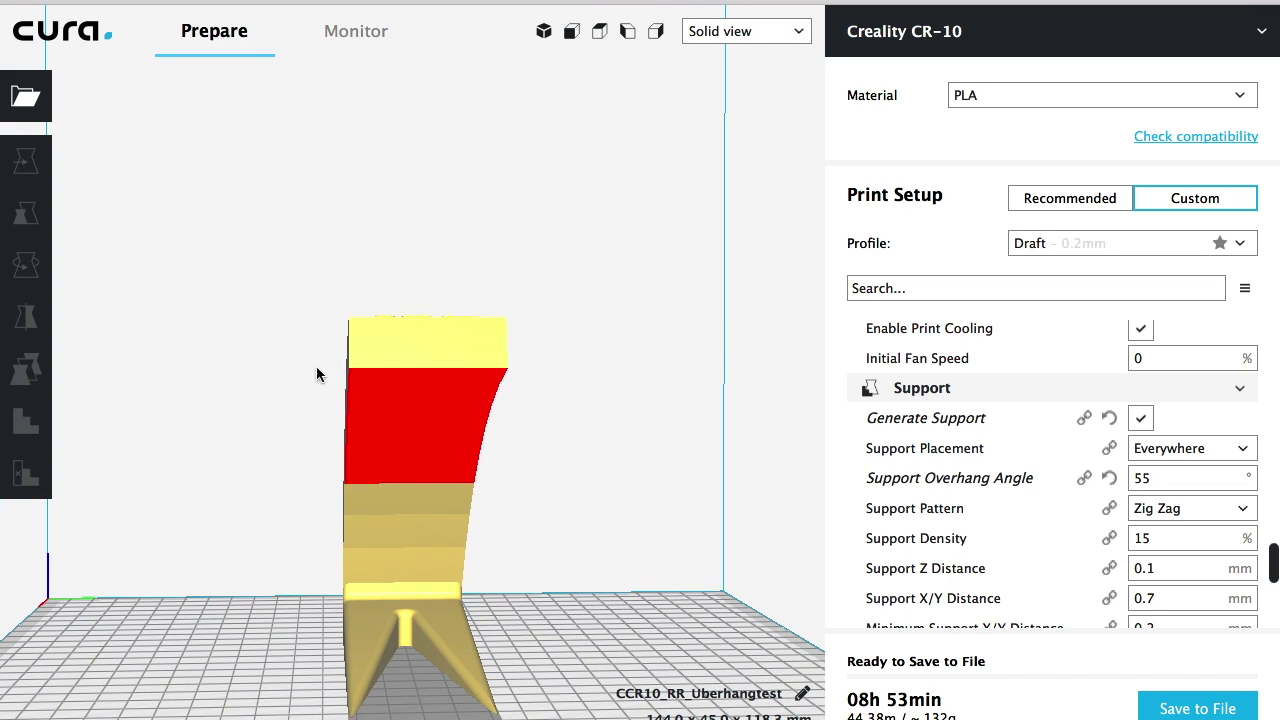
{"action": "left_click", "coordinate": [370, 360]}
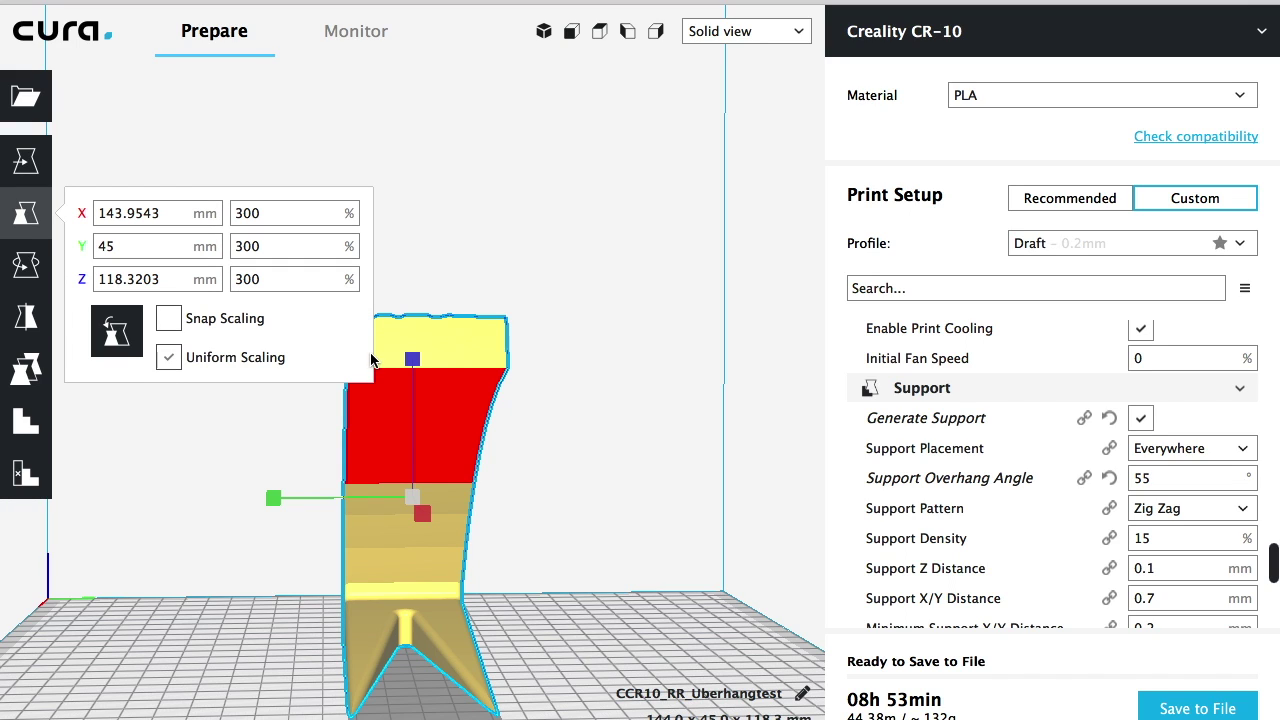
{"action": "left_click", "coordinate": [300, 1]}
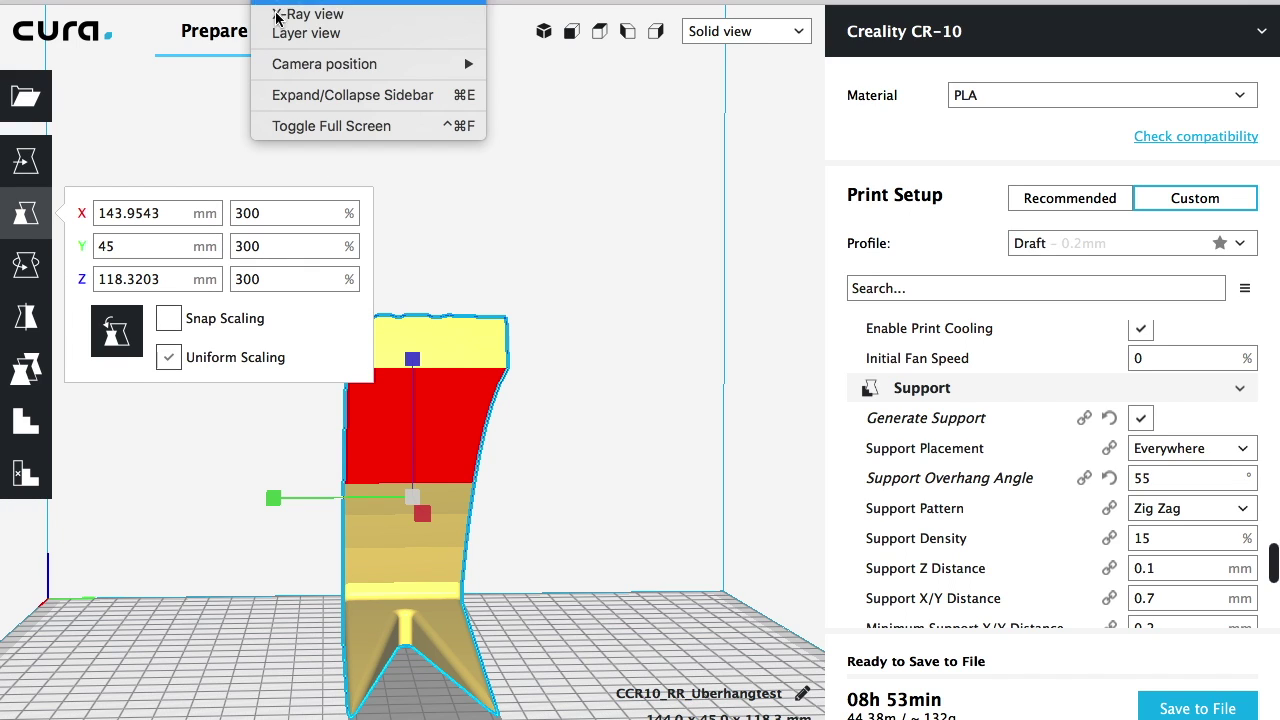
{"action": "left_click", "coordinate": [301, 95]}
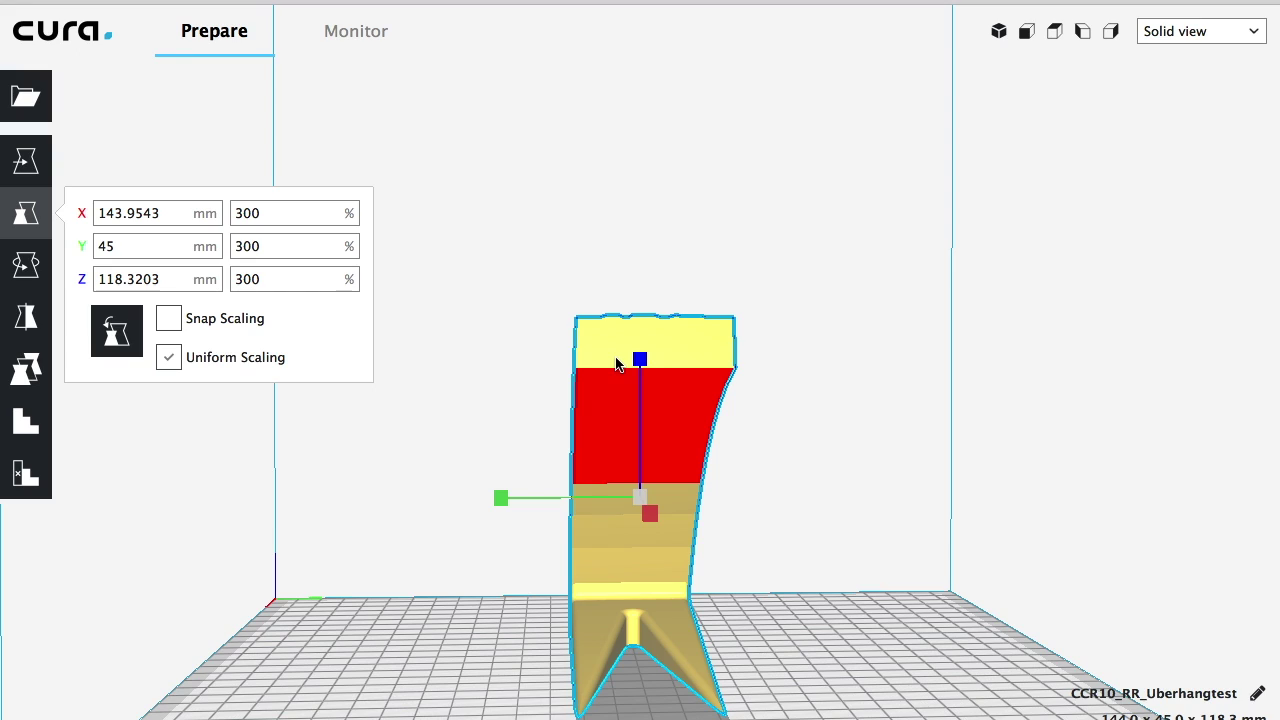
Place a support blocker in the middle of the red overhang area under the arch and check how it sits.
{"action": "left_click", "coordinate": [22, 479]}
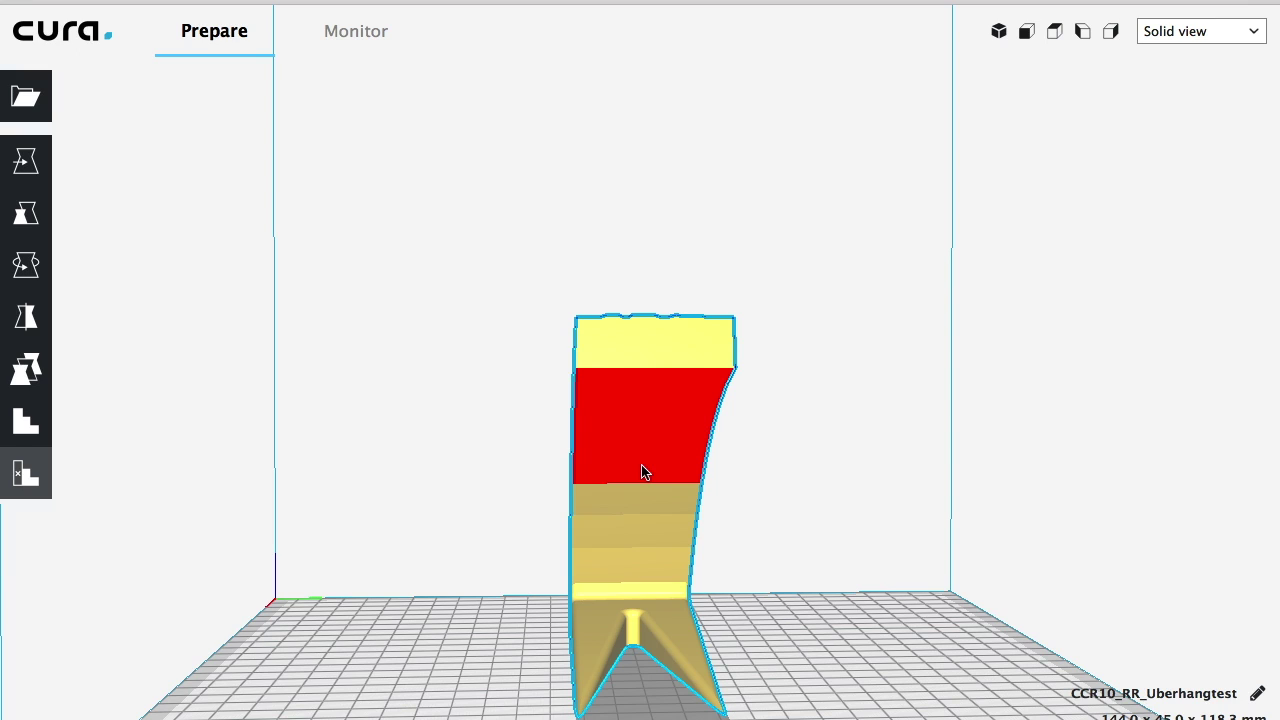
{"action": "left_click", "coordinate": [643, 425]}
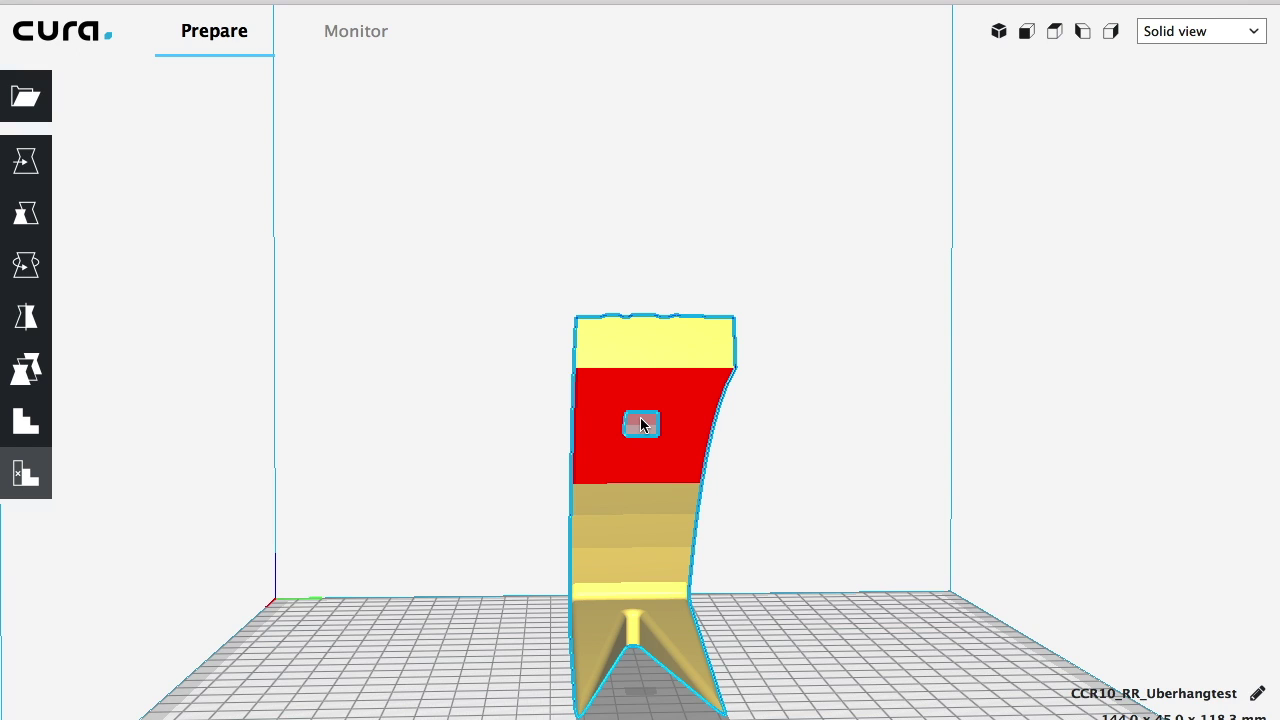
{"action": "right_click_drag", "start_coordinate": [543, 480], "coordinate": [750, 425]}
{"action": "scroll", "coordinate": [750, 425], "scroll_direction": "up", "scroll_amount": 3}
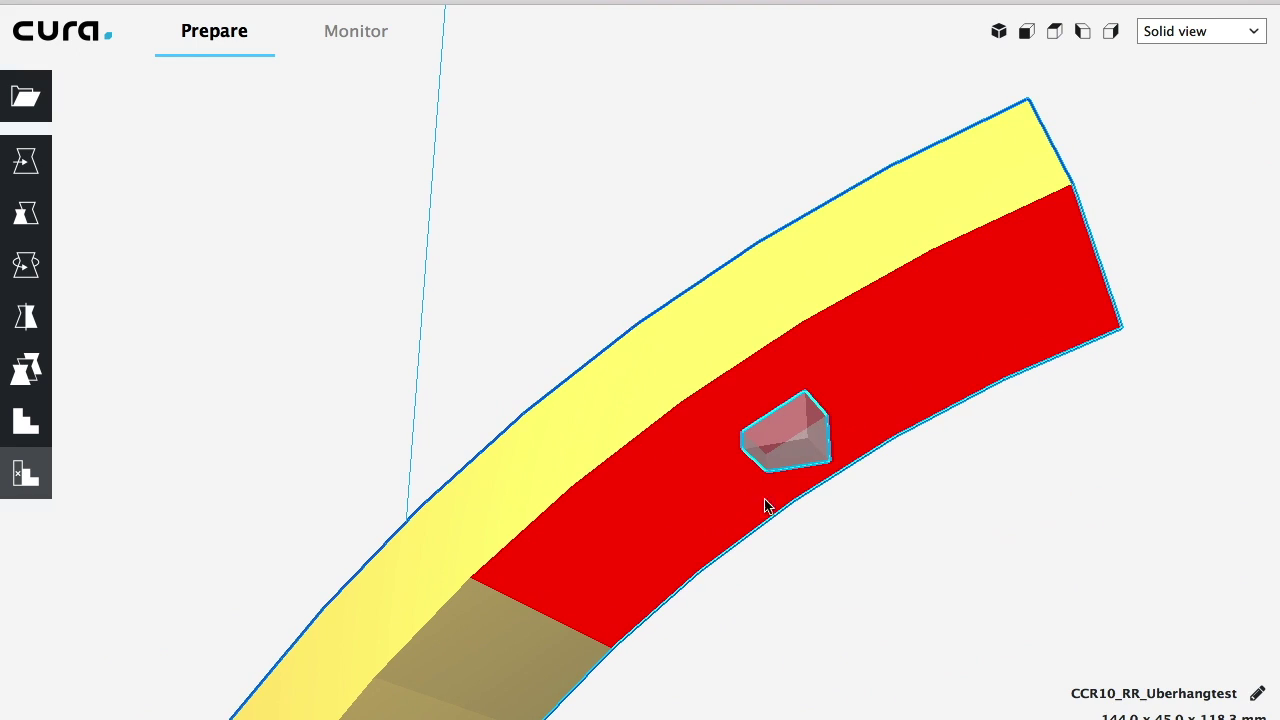
{"action": "right_click_drag", "start_coordinate": [623, 597], "coordinate": [743, 607]}
{"action": "scroll", "coordinate": [738, 606], "scroll_direction": "down", "scroll_amount": 5}
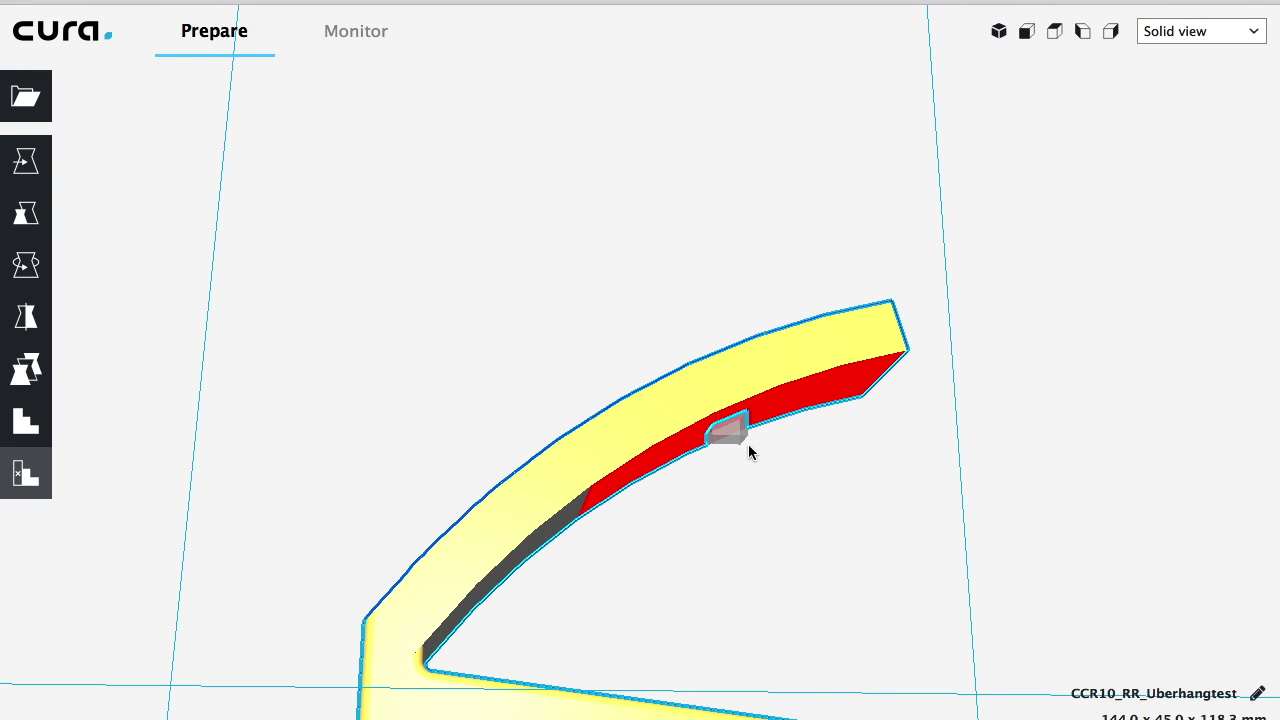
{"action": "right_click_drag", "start_coordinate": [902, 630], "coordinate": [561, 683]}
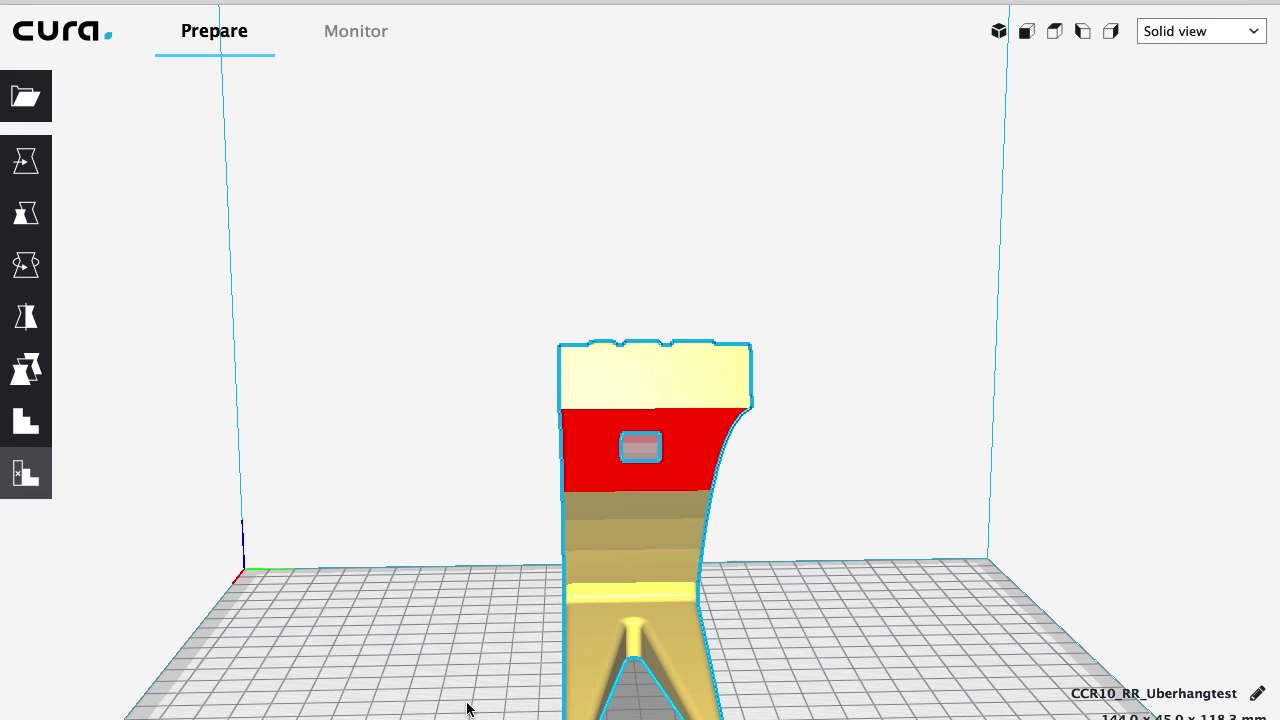
{"action": "mouse_move", "coordinate": [480, 664]}
{"action": "right_mouse_down"}
{"action": "mouse_move", "coordinate": [535, 651]}
{"action": "mouse_move", "coordinate": [752, 658]}
{"action": "mouse_move", "coordinate": [783, 645]}
{"action": "mouse_move", "coordinate": [473, 658]}
{"action": "right_mouse_up"}
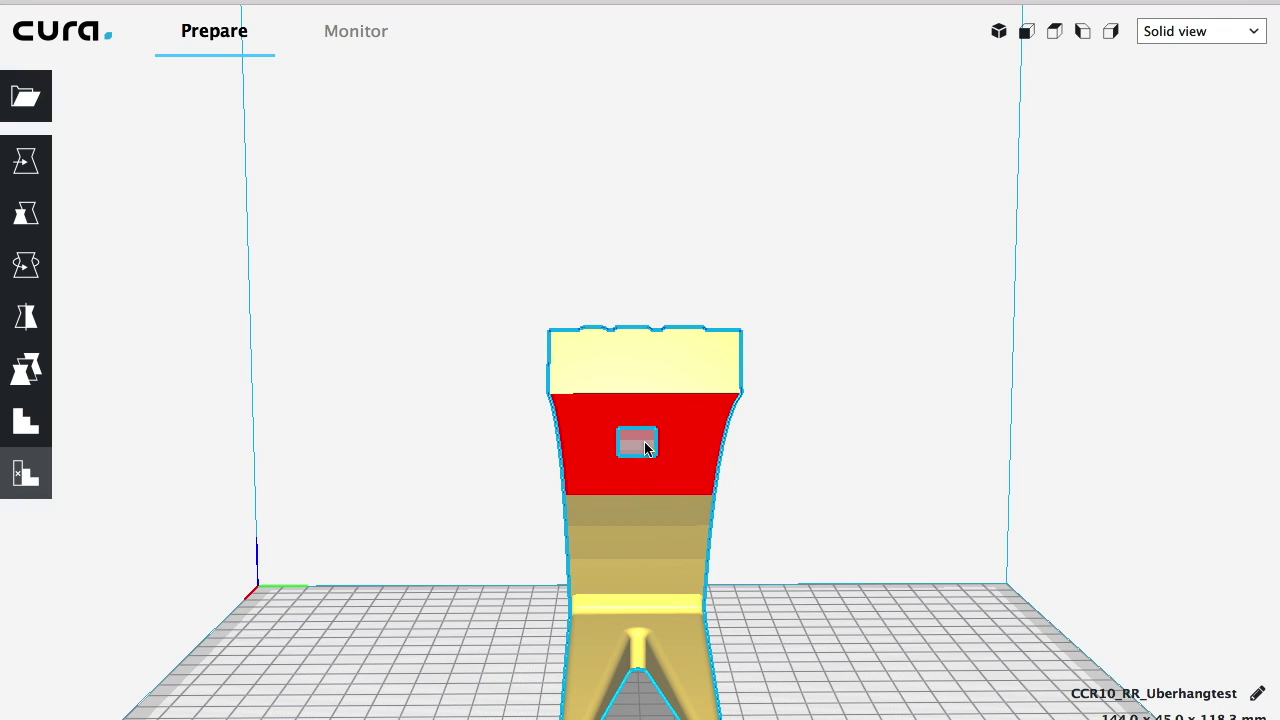
Enlarge only the support blocker to about 87 mm in X, Y and Z, and delete it.
{"action": "left_click", "coordinate": [822, 478]}
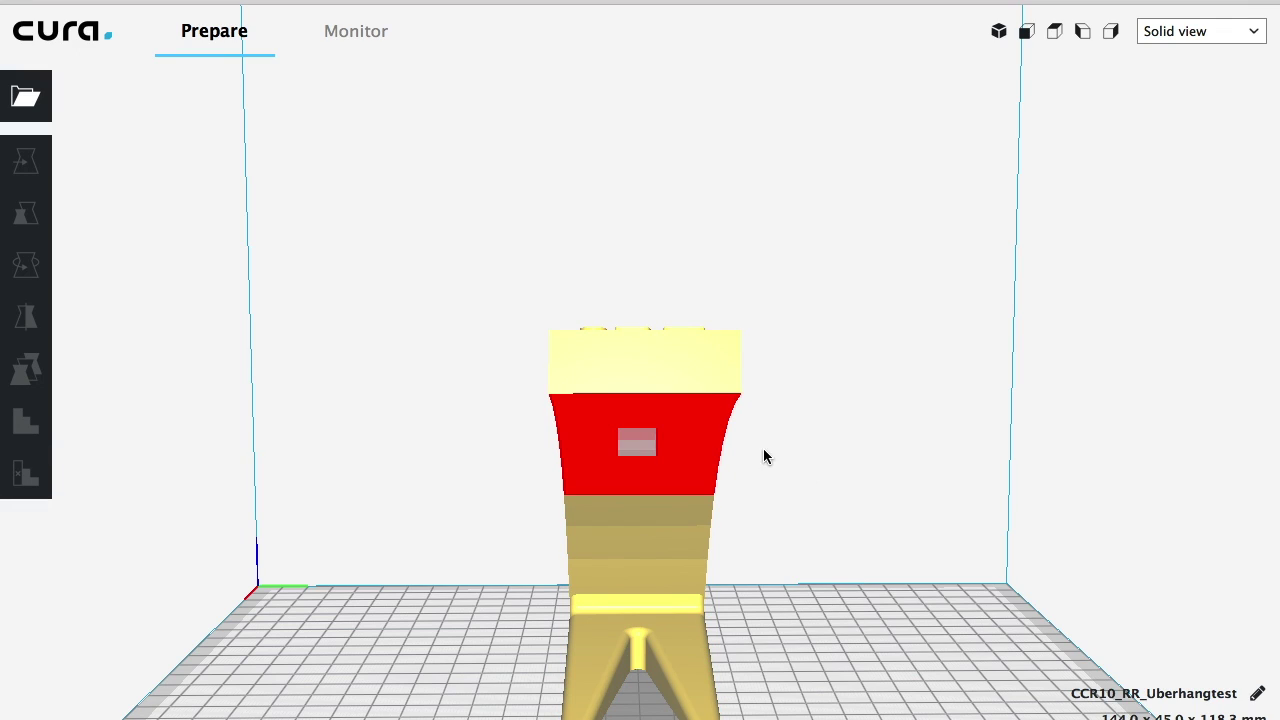
{"action": "left_click", "coordinate": [636, 449]}
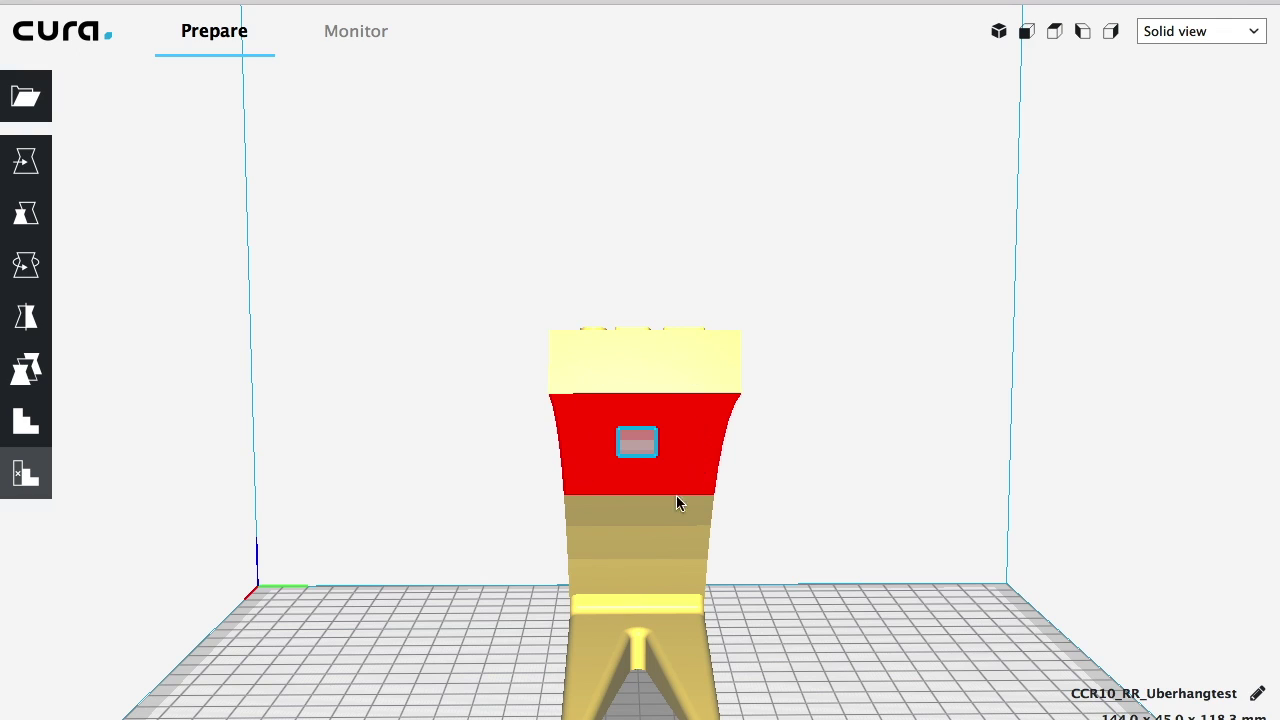
{"action": "right_click_drag", "start_coordinate": [463, 560], "coordinate": [491, 555]}
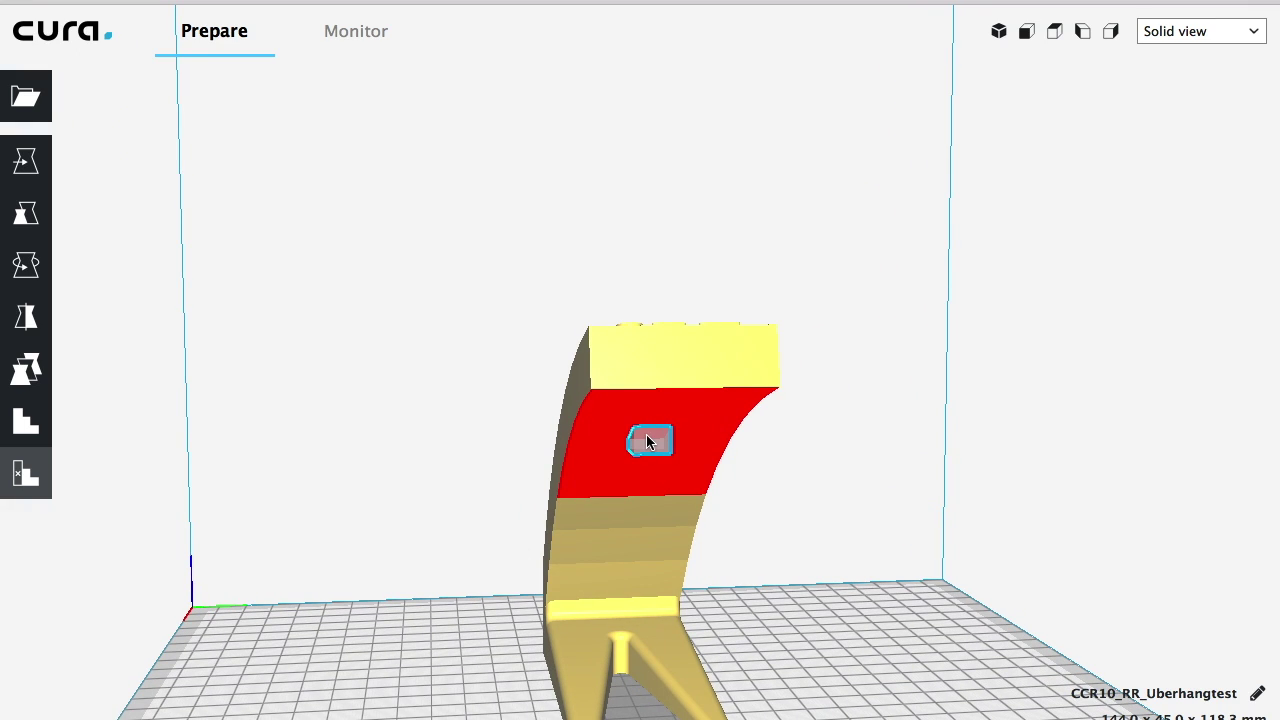
{"action": "left_click", "coordinate": [26, 211]}
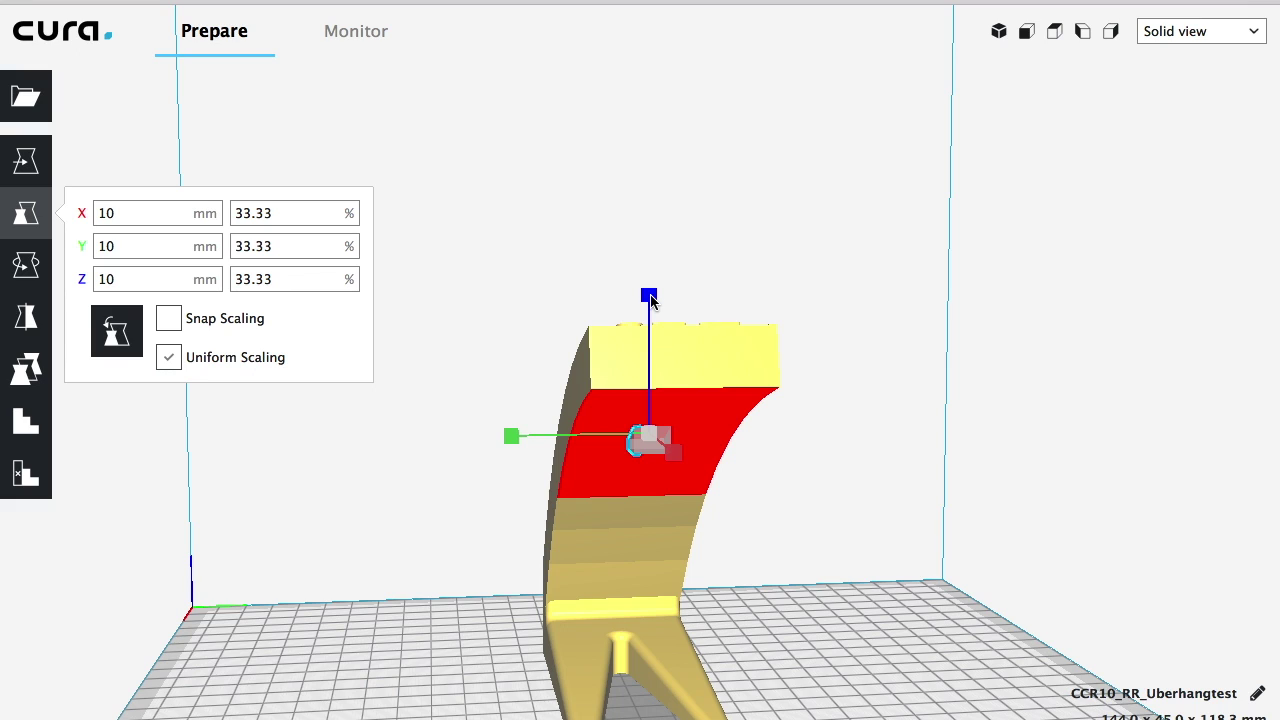
{"action": "left_click_drag", "start_coordinate": [650, 300], "coordinate": [642, 202]}
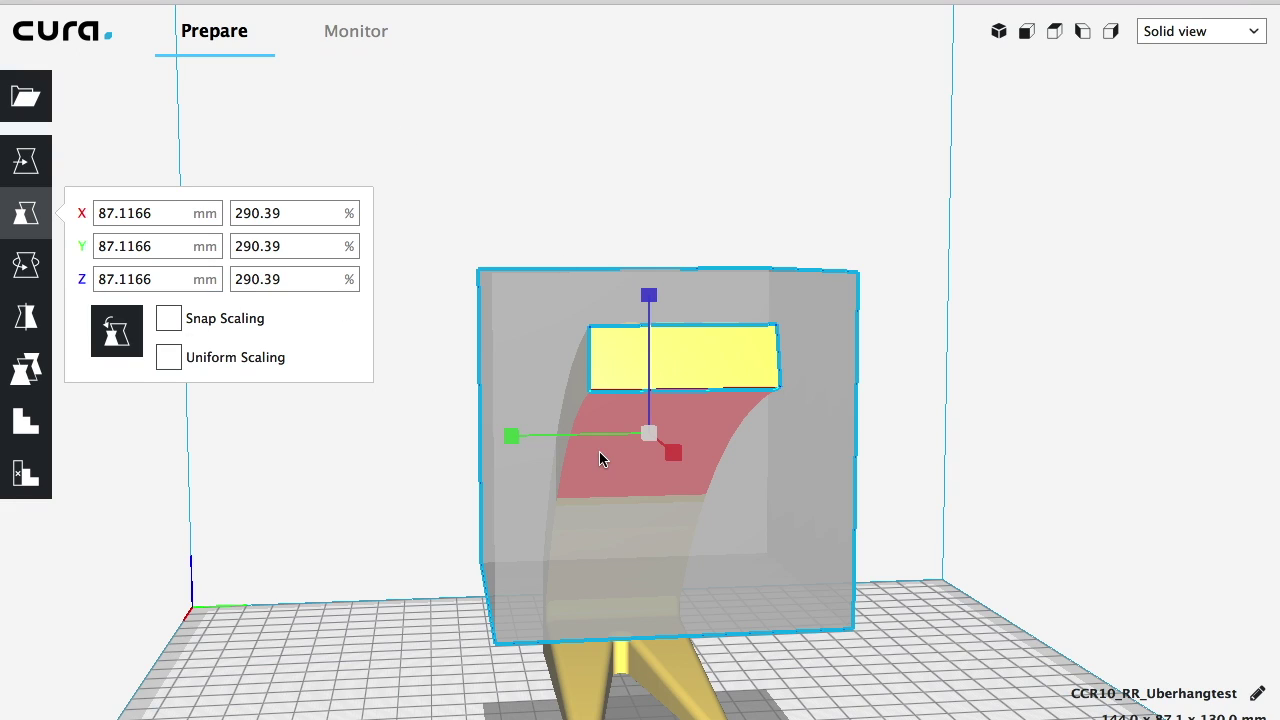
{"action": "right_click", "coordinate": [613, 533]}
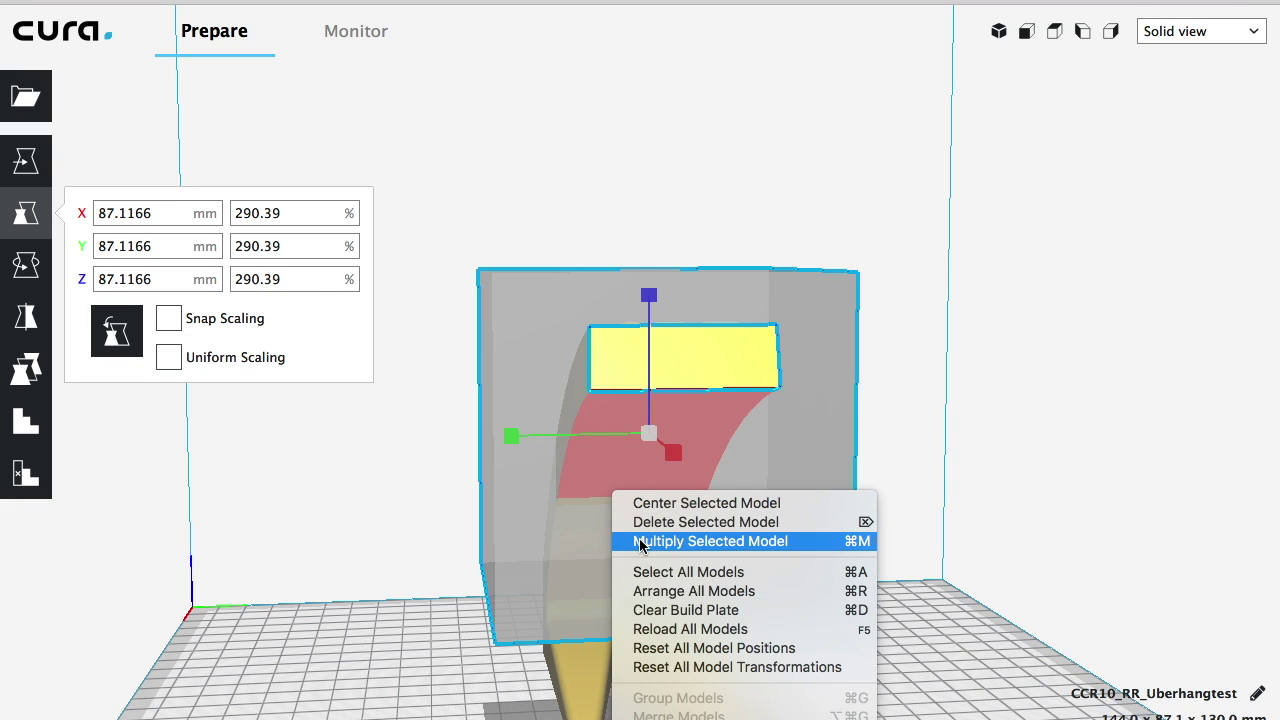
{"action": "left_click", "coordinate": [641, 526]}
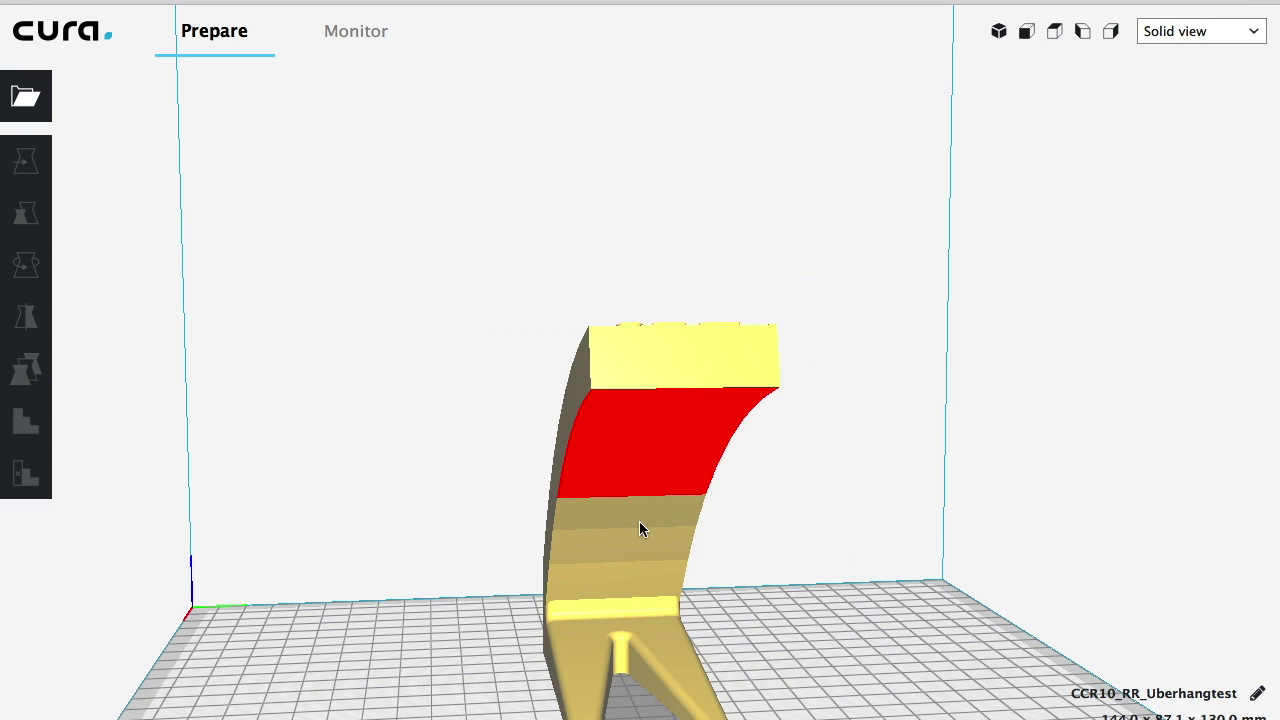
Place a support blocker in the middle of the red overhang under the arch and select only the blocker.
{"action": "left_click", "coordinate": [655, 417]}
{"action": "right_click_drag", "start_coordinate": [442, 494], "coordinate": [419, 497]}
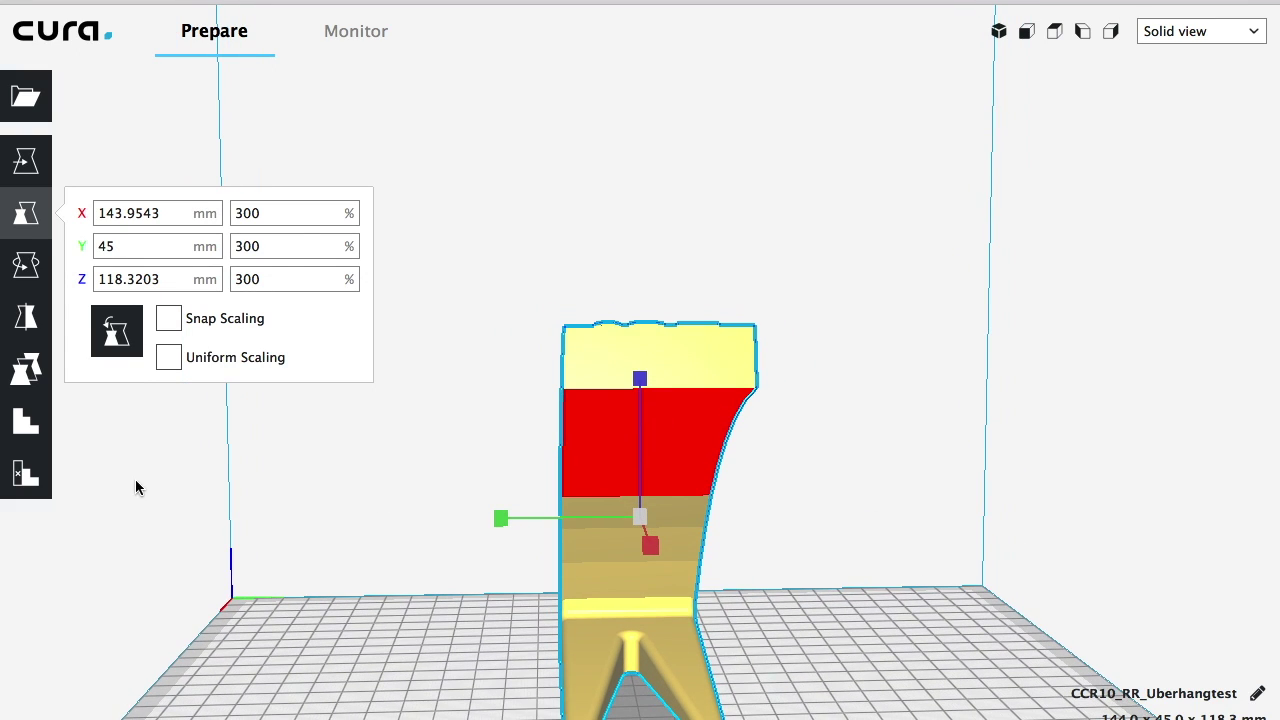
{"action": "left_click", "coordinate": [15, 482]}
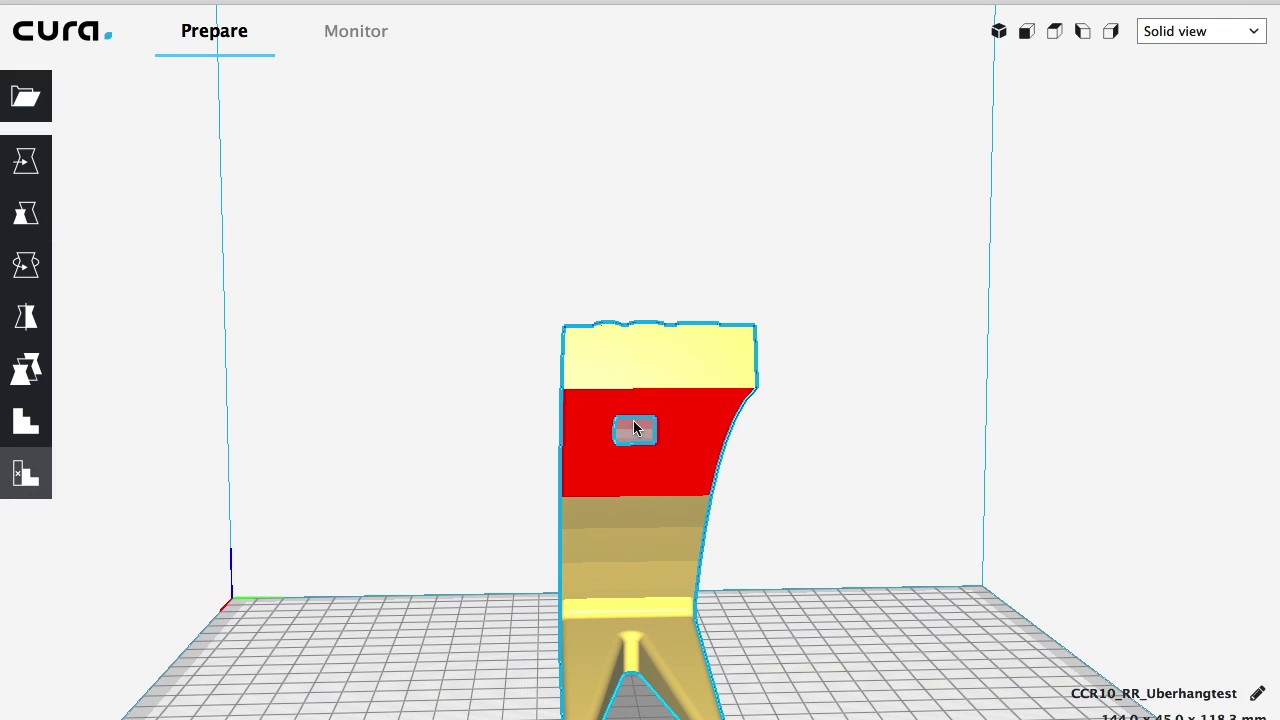
{"action": "left_click", "coordinate": [400, 522]}
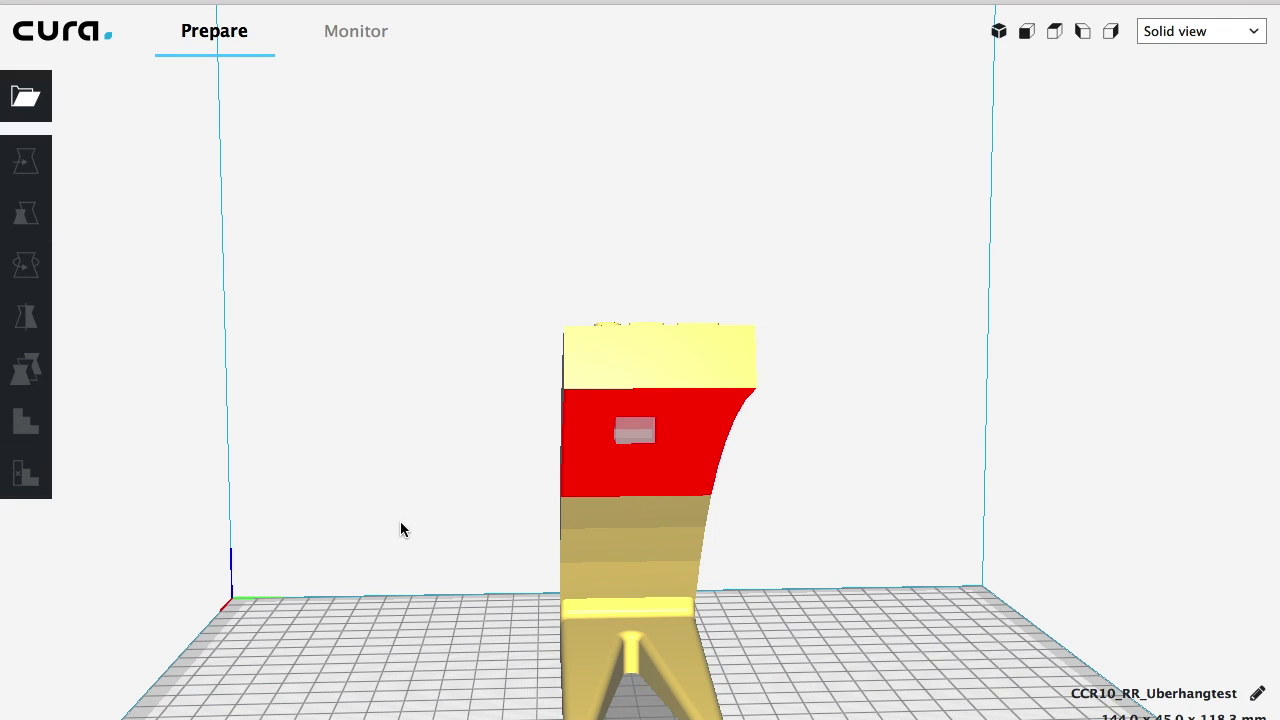
{"action": "left_click", "coordinate": [645, 438]}
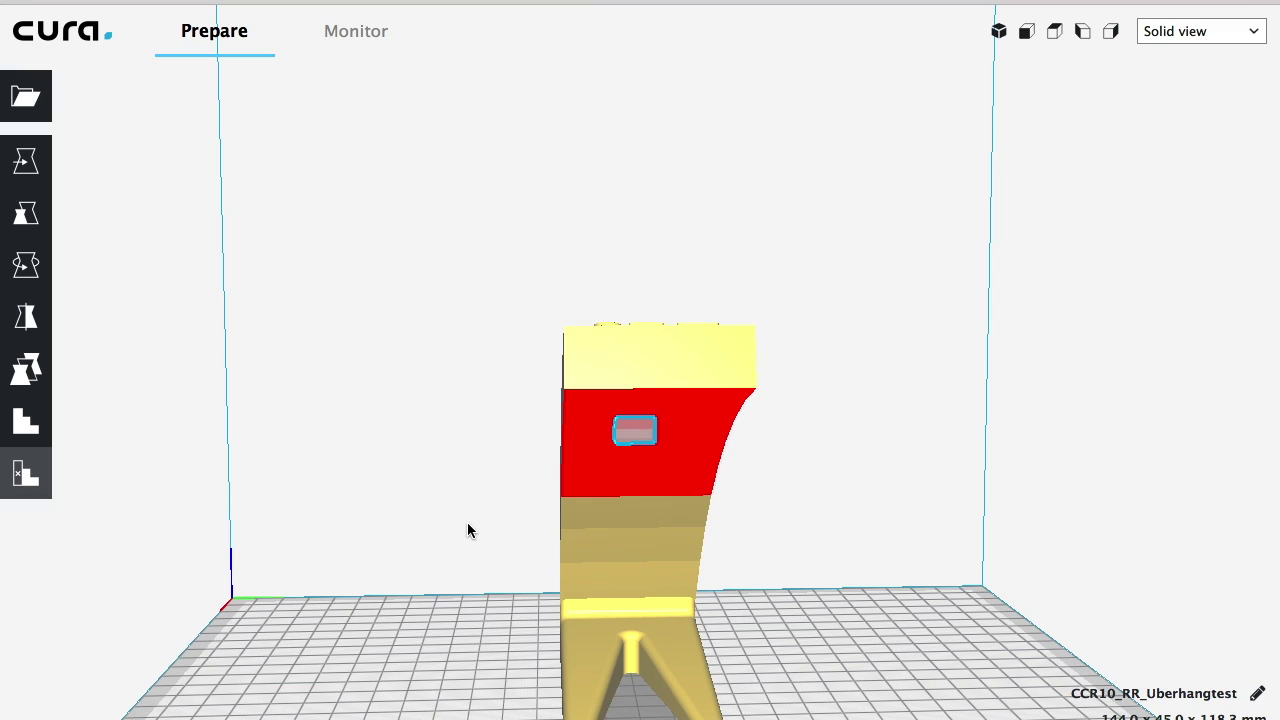
Stretch the support blocker to about 111 mm in Z and lower it to about -1.2 mm in Z.
{"action": "left_click", "coordinate": [26, 213]}
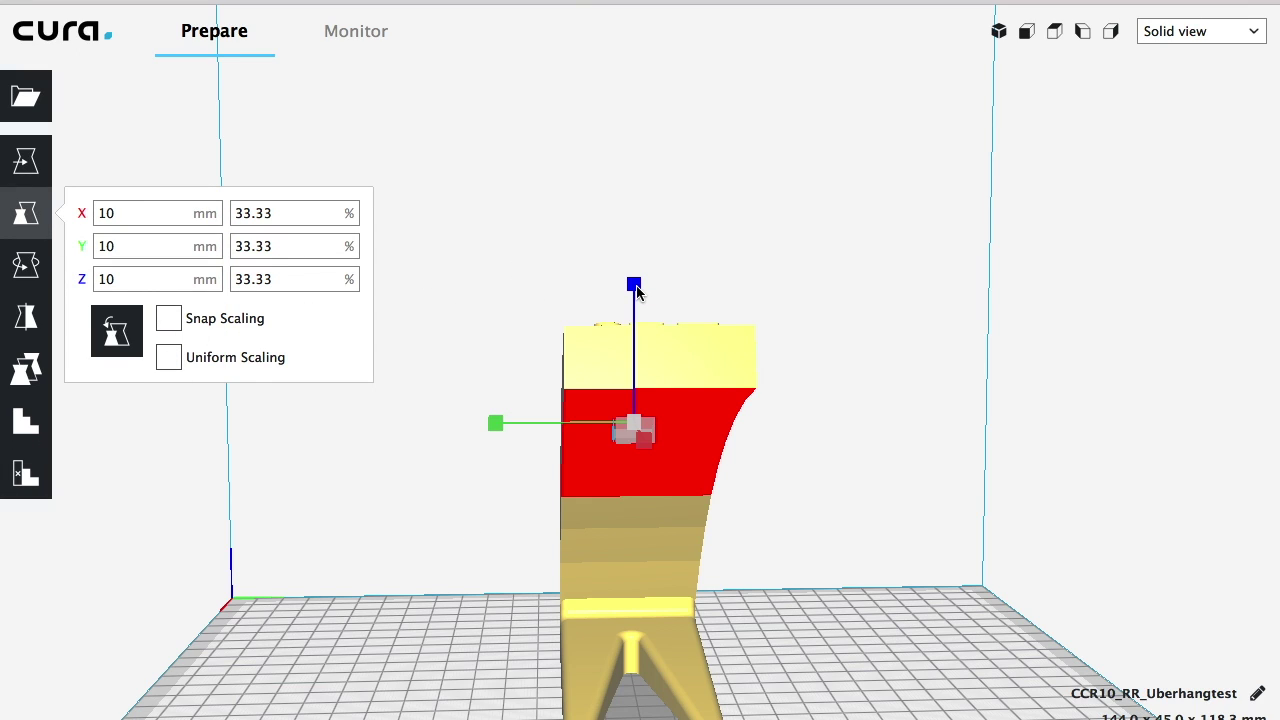
{"action": "left_click_drag", "start_coordinate": [637, 290], "coordinate": [622, 320]}
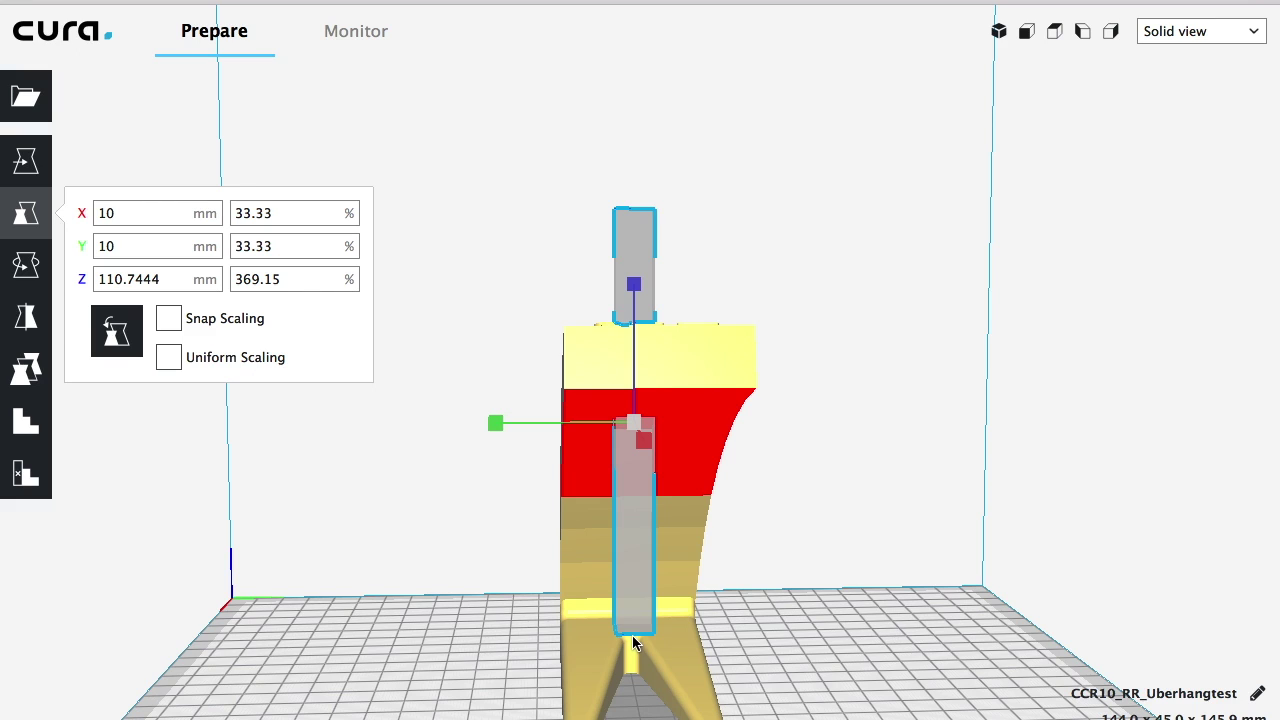
{"action": "right_click_drag", "start_coordinate": [441, 623], "coordinate": [701, 617]}
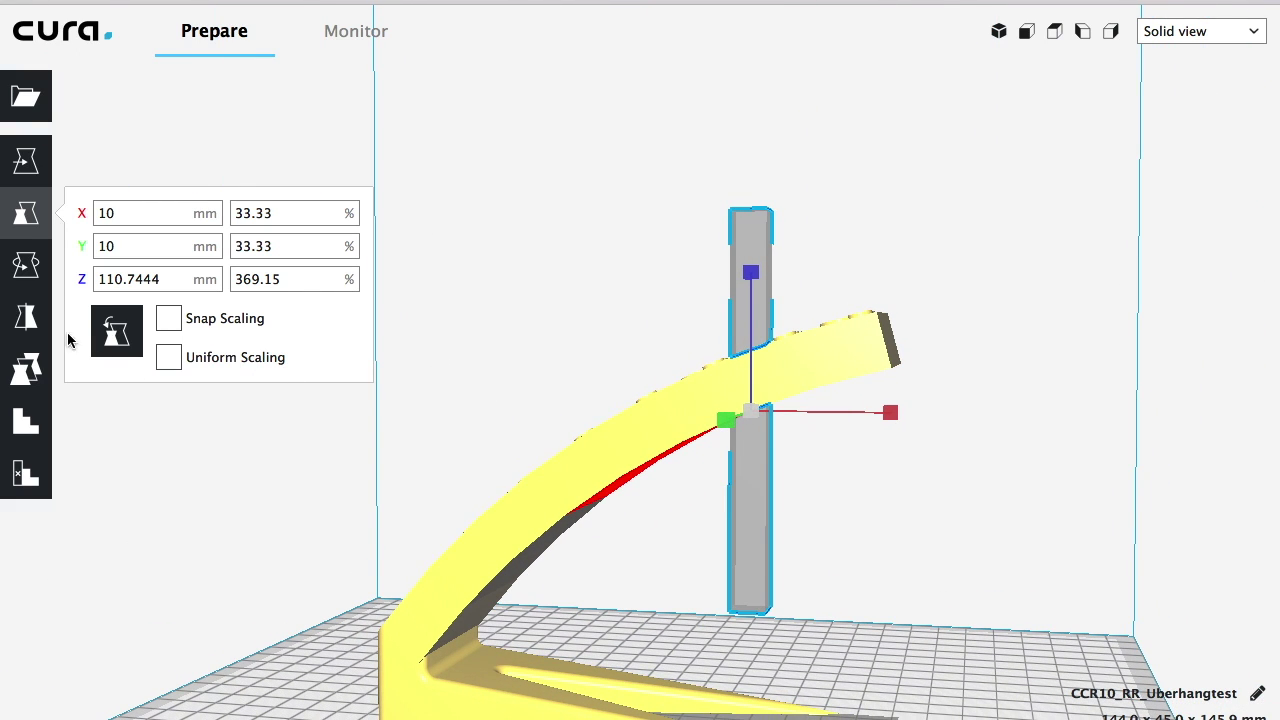
{"action": "left_click", "coordinate": [26, 160]}
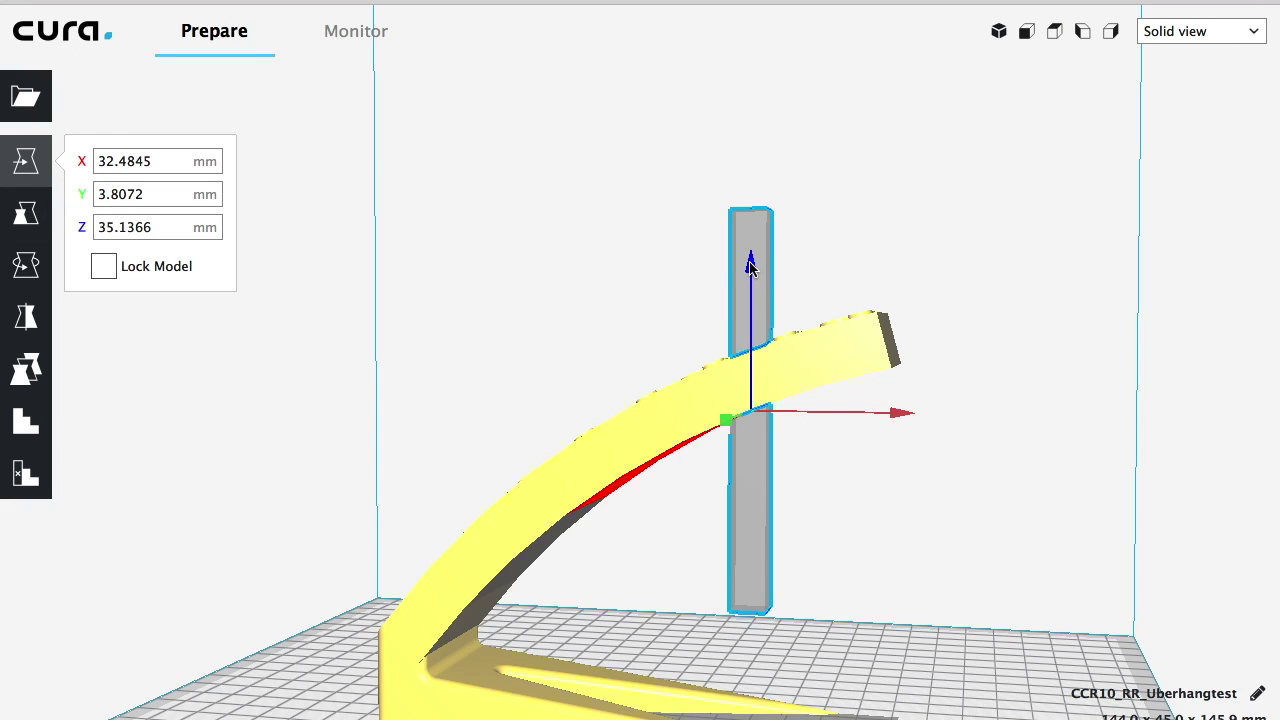
{"action": "left_click_drag", "start_coordinate": [751, 266], "coordinate": [751, 291]}
{"action": "left_click_drag", "start_coordinate": [745, 362], "coordinate": [748, 394]}
{"action": "right_click_drag", "start_coordinate": [748, 394], "coordinate": [786, 393]}
{"action": "scroll", "coordinate": [667, 580], "scroll_direction": "down", "scroll_amount": 3}
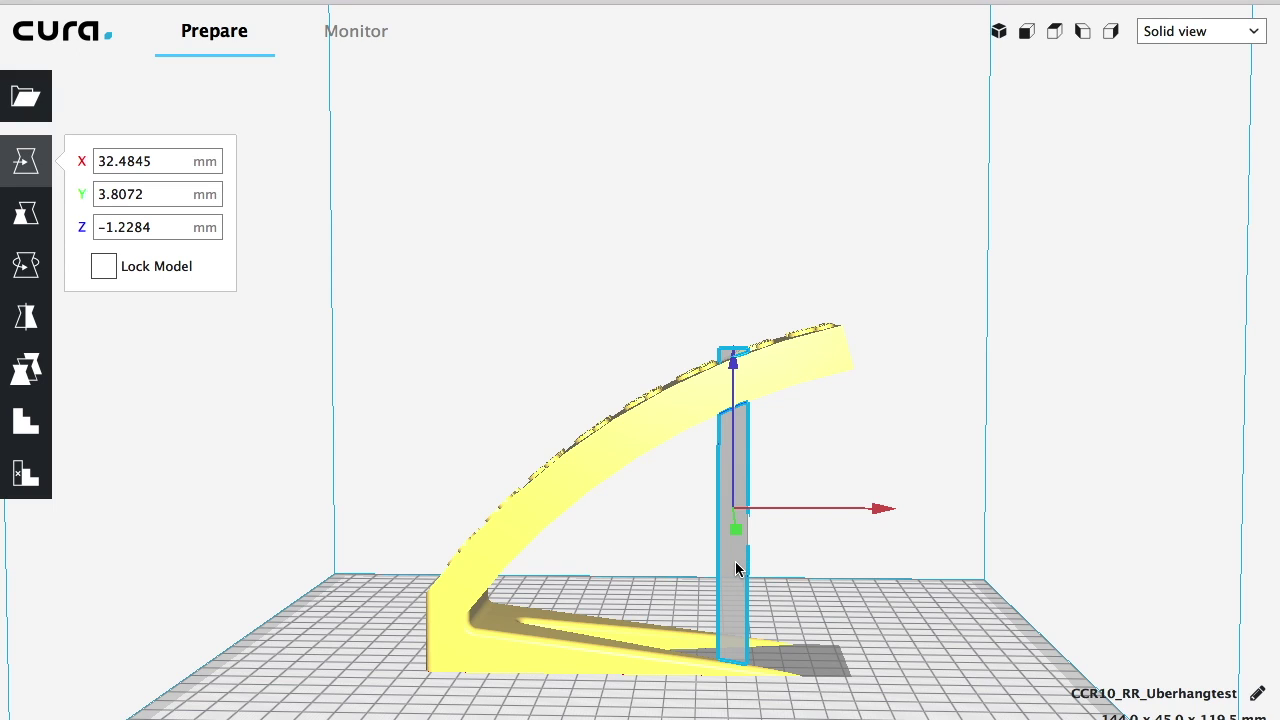
Stretch the support blocker along the arch to about 79 mm in X.
{"action": "left_click", "coordinate": [25, 220]}
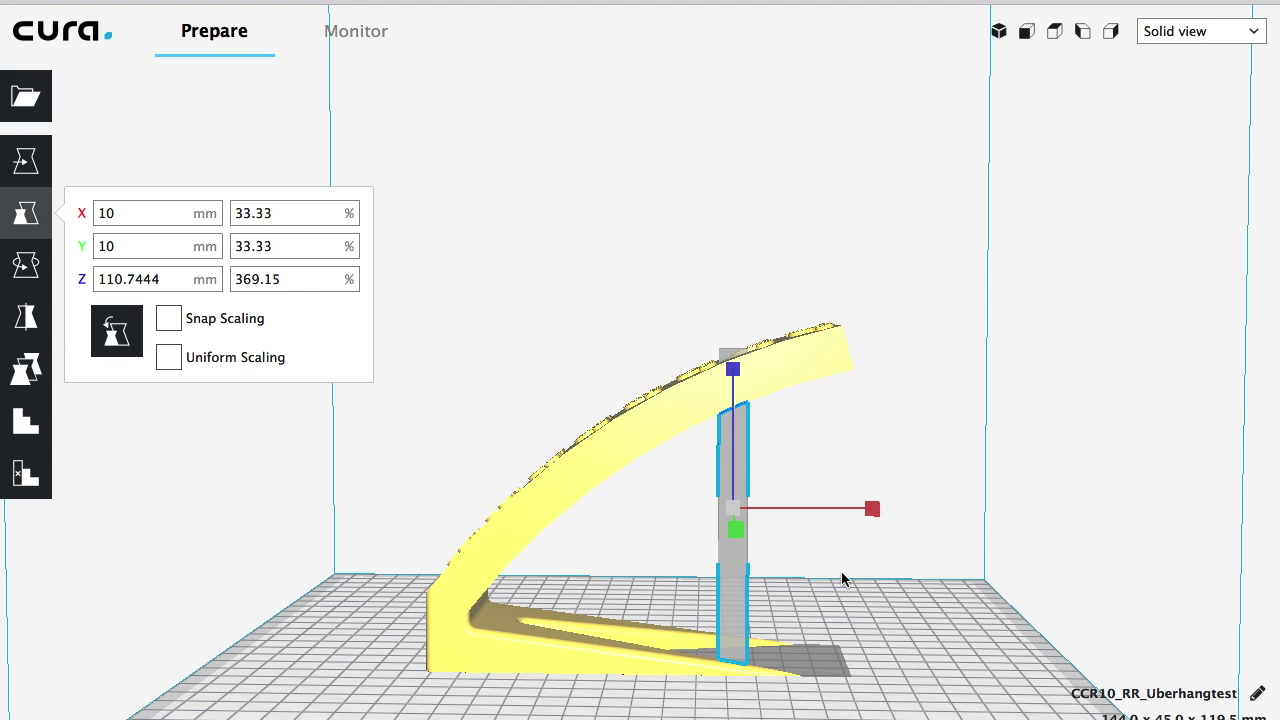
{"action": "right_click_drag", "start_coordinate": [843, 573], "coordinate": [643, 580]}
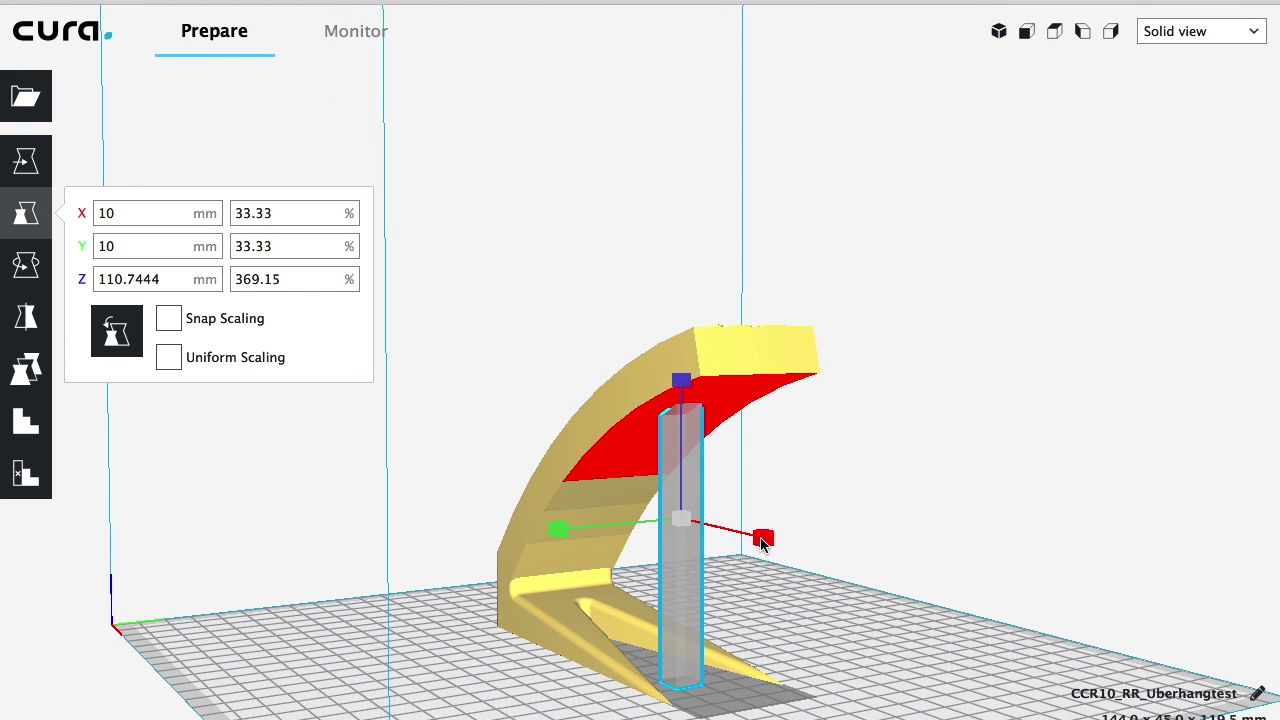
{"action": "left_click_drag", "start_coordinate": [762, 541], "coordinate": [807, 576]}
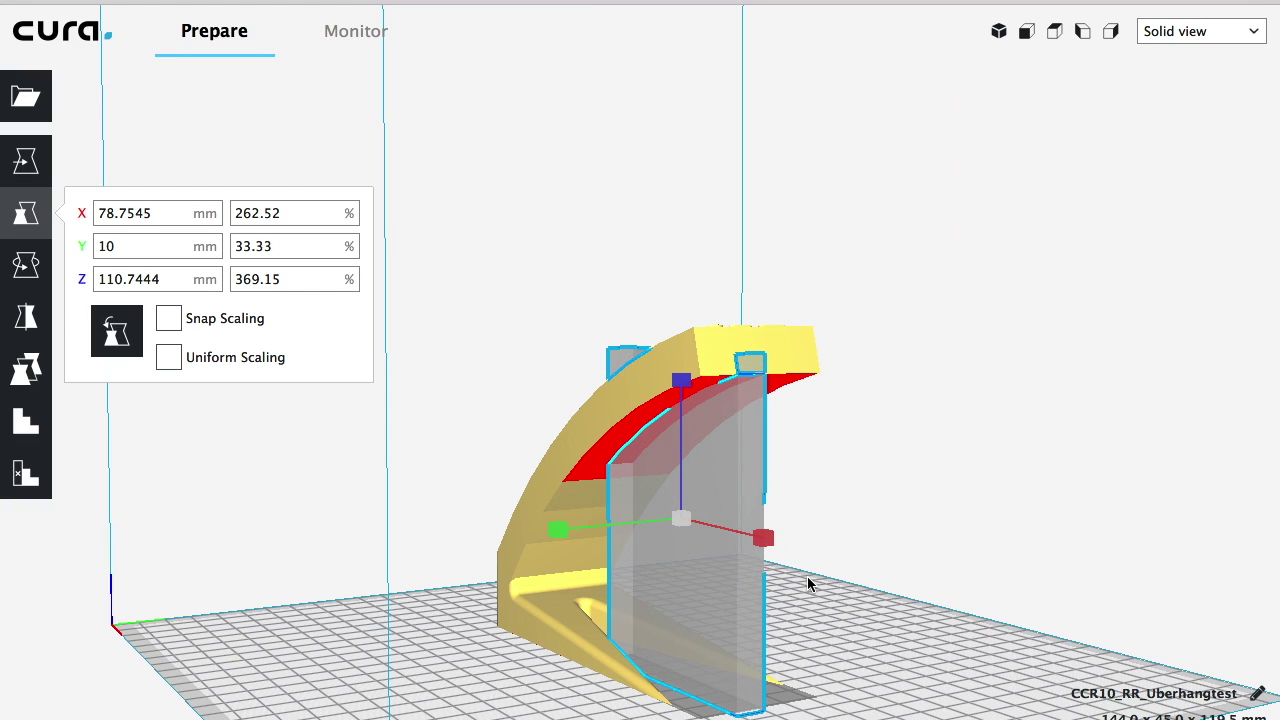
{"action": "left_click", "coordinate": [852, 644]}
{"action": "right_click_drag", "start_coordinate": [852, 644], "coordinate": [737, 648]}
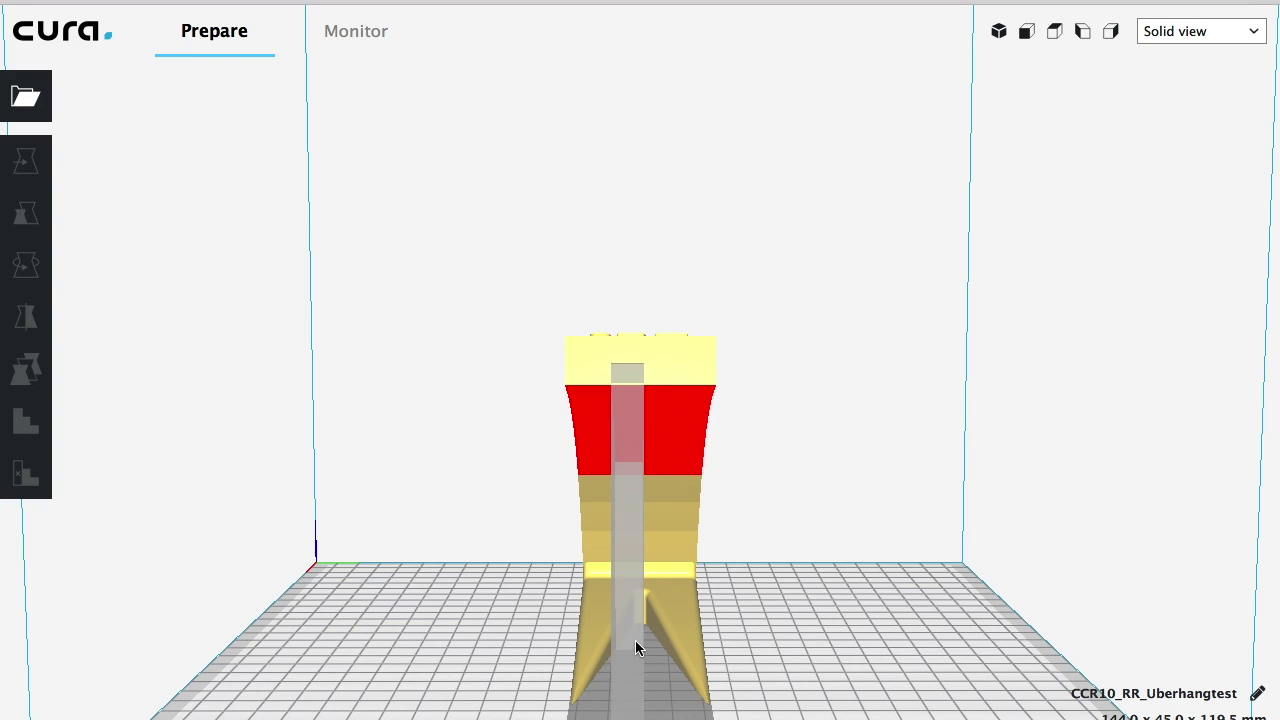
Widen the support blocker to about 20 mm in Y and center it under the arch at about X 36.6, Y 1.9 mm.
{"action": "left_click", "coordinate": [633, 457]}
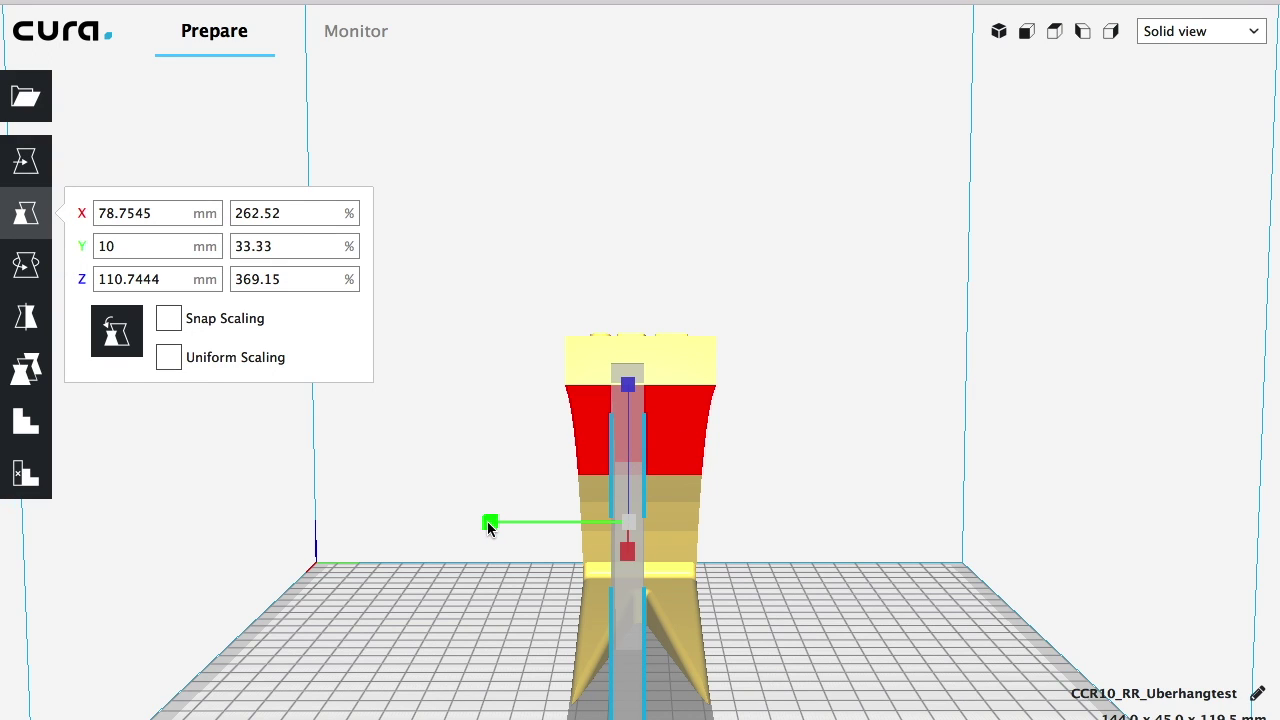
{"action": "mouse_move", "coordinate": [489, 528]}
{"action": "left_mouse_down"}
{"action": "mouse_move", "coordinate": [503, 528]}
{"action": "mouse_move", "coordinate": [486, 526]}
{"action": "left_mouse_up"}
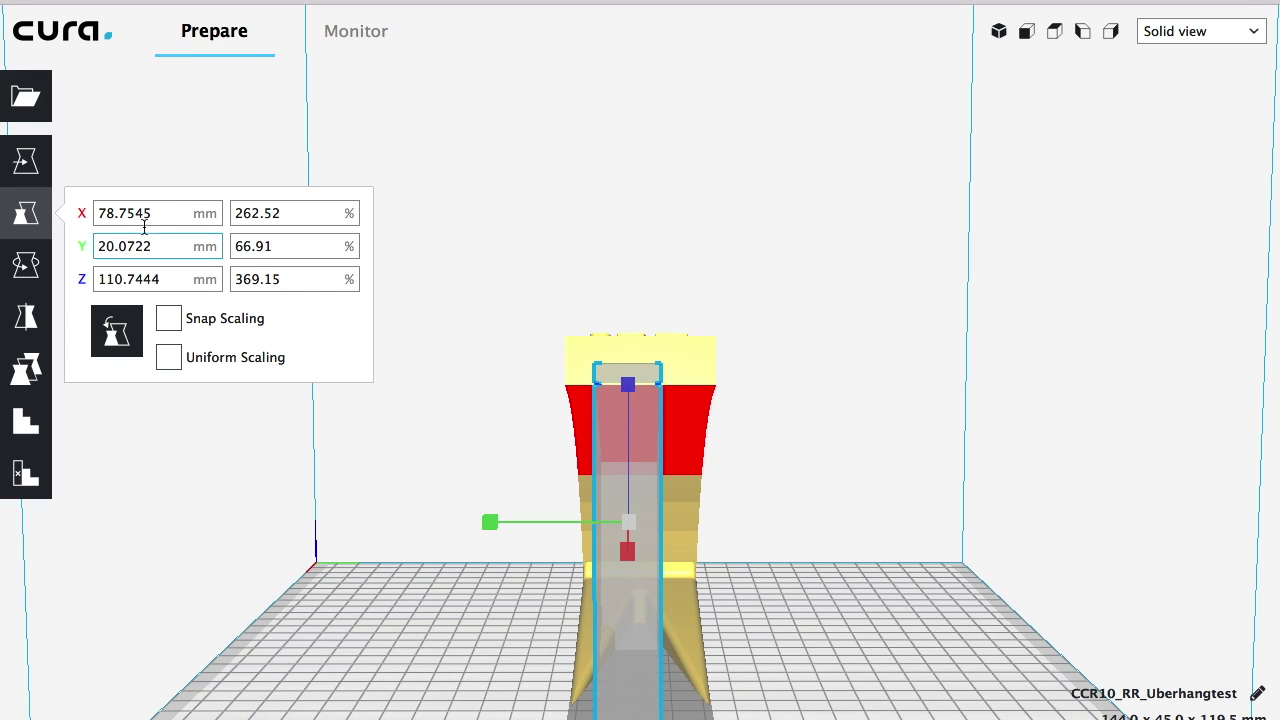
{"action": "left_click", "coordinate": [26, 160]}
{"action": "left_click_drag", "start_coordinate": [640, 473], "coordinate": [643, 474]}
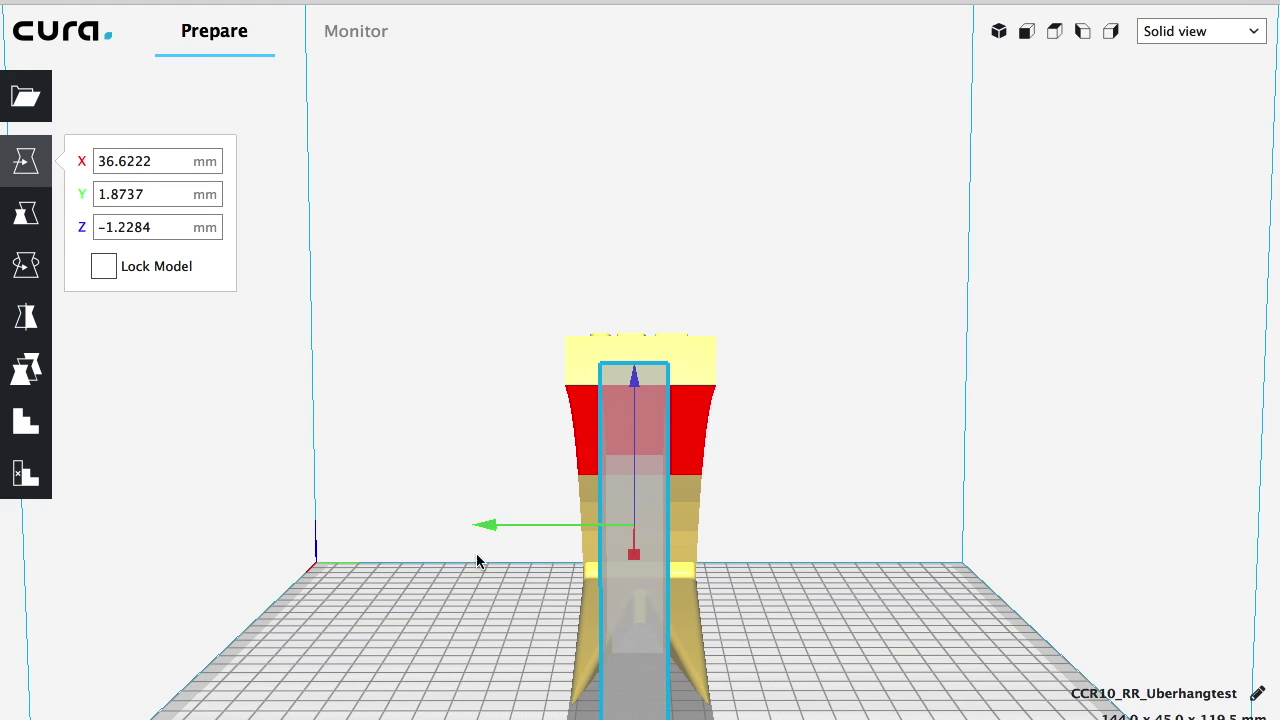
{"action": "left_click", "coordinate": [446, 625]}
{"action": "mouse_move", "coordinate": [446, 625]}
{"action": "right_mouse_down"}
{"action": "mouse_move", "coordinate": [715, 620]}
{"action": "mouse_move", "coordinate": [426, 574]}
{"action": "mouse_move", "coordinate": [451, 626]}
{"action": "right_mouse_up"}
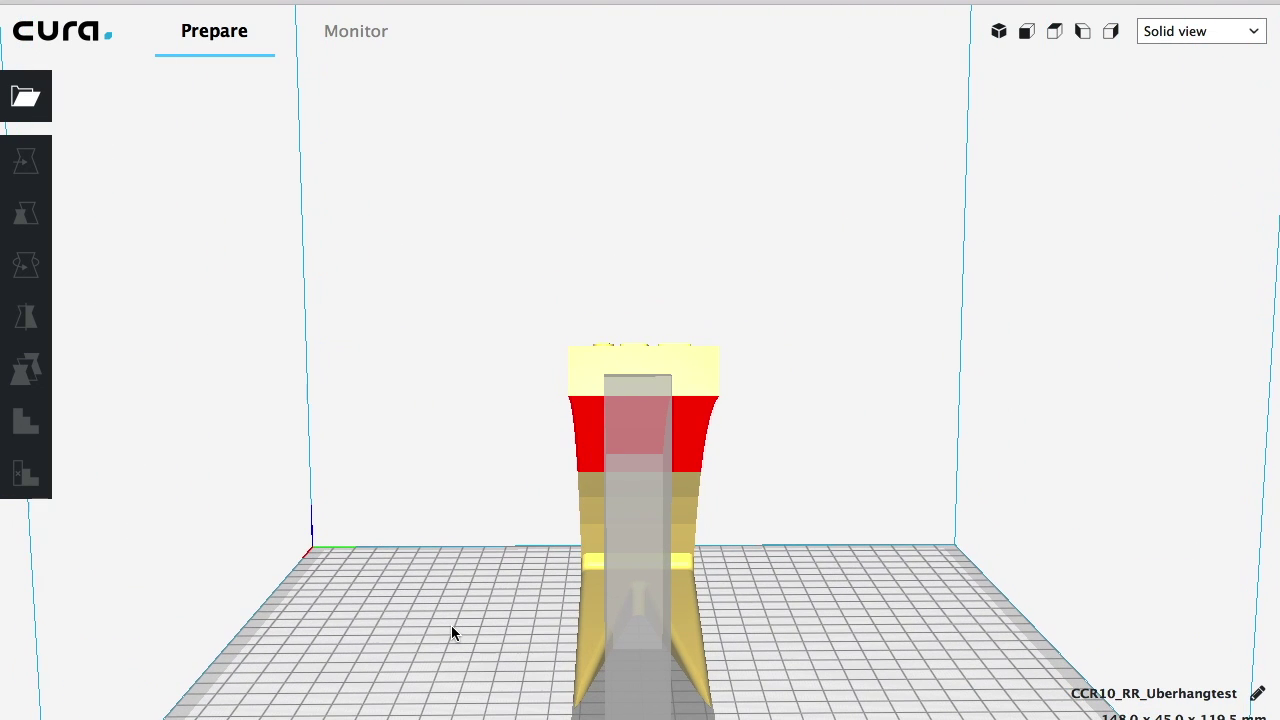
{"action": "right_click_drag", "start_coordinate": [456, 552], "coordinate": [745, 522]}
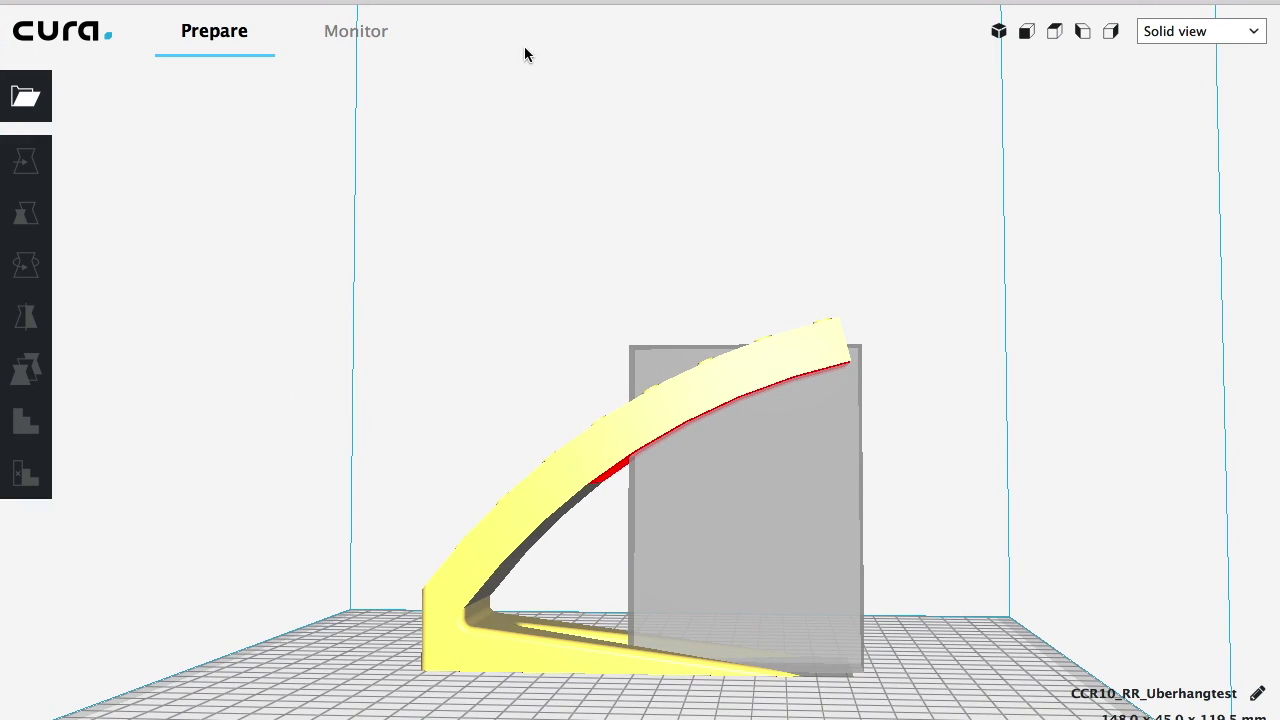
Expand the print settings sidebar and slice the model with the support blocker in place.
{"action": "left_click", "coordinate": [280, 0]}
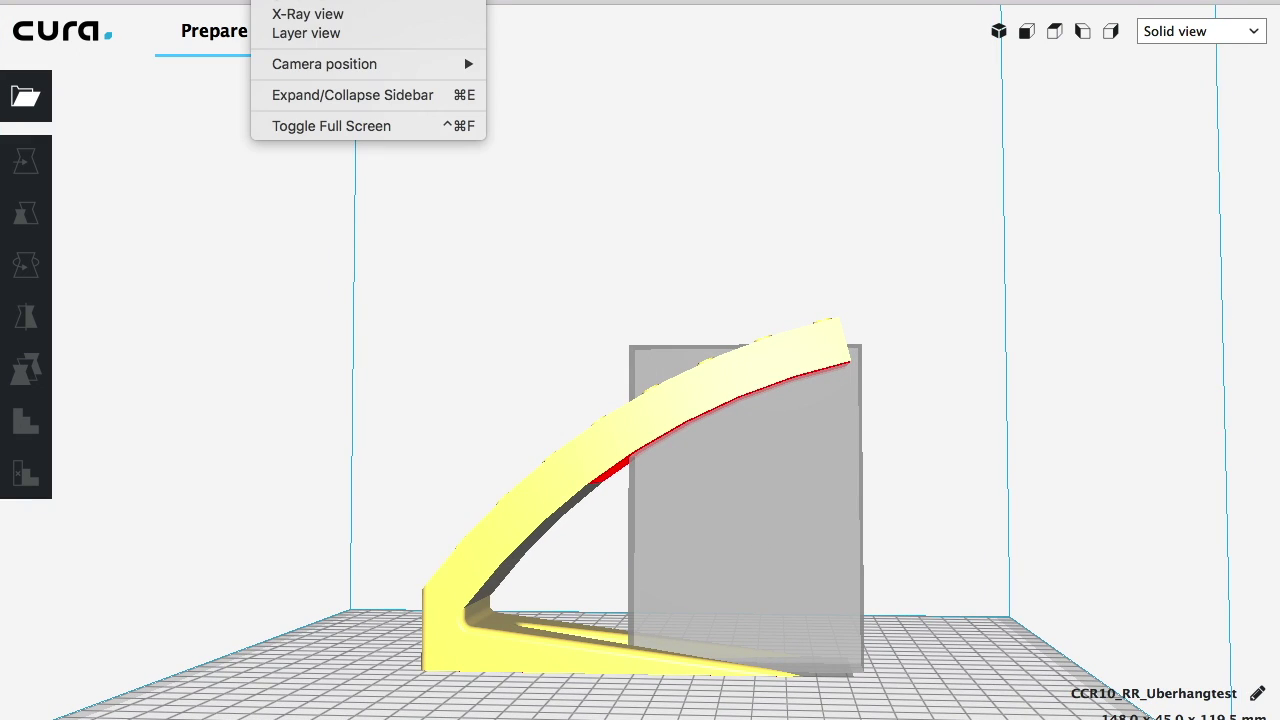
{"action": "left_click", "coordinate": [310, 95]}
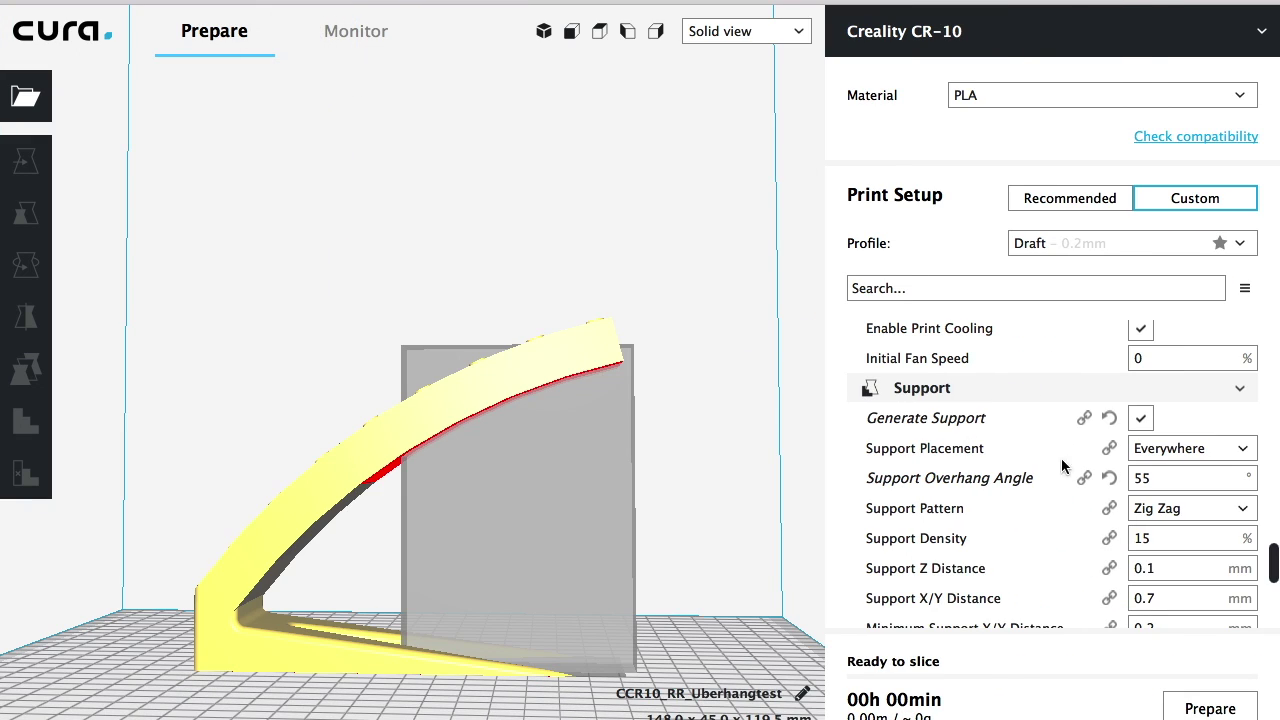
{"action": "left_click", "coordinate": [1212, 709]}
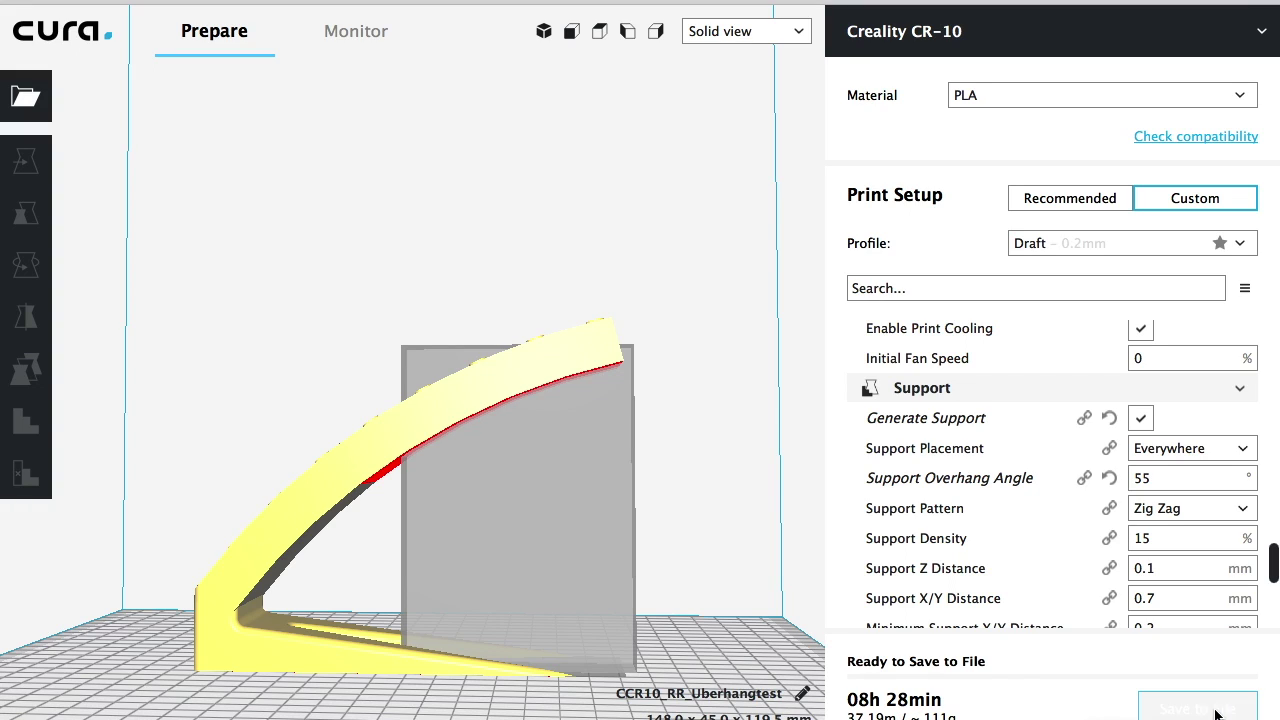
Examine in Layer view, from several sides, where supports are generated around the blocked strip under the arch.
{"action": "left_click", "coordinate": [798, 33]}
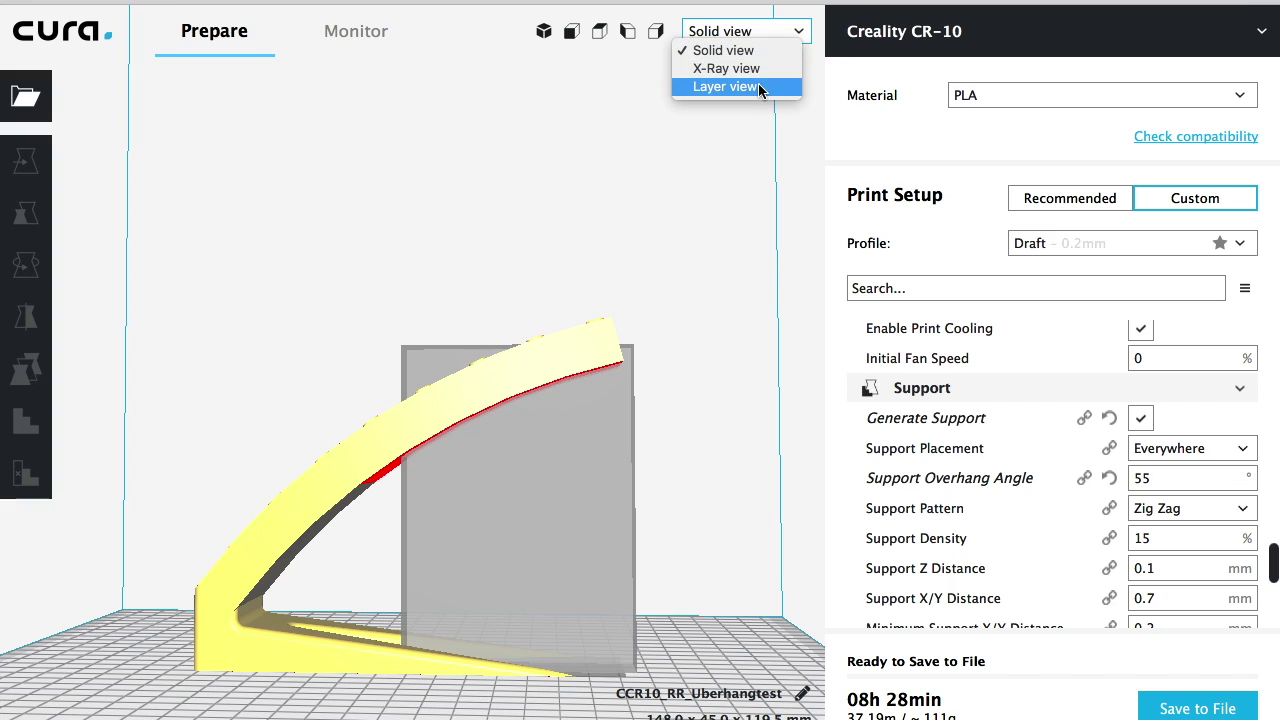
{"action": "left_click", "coordinate": [727, 87]}
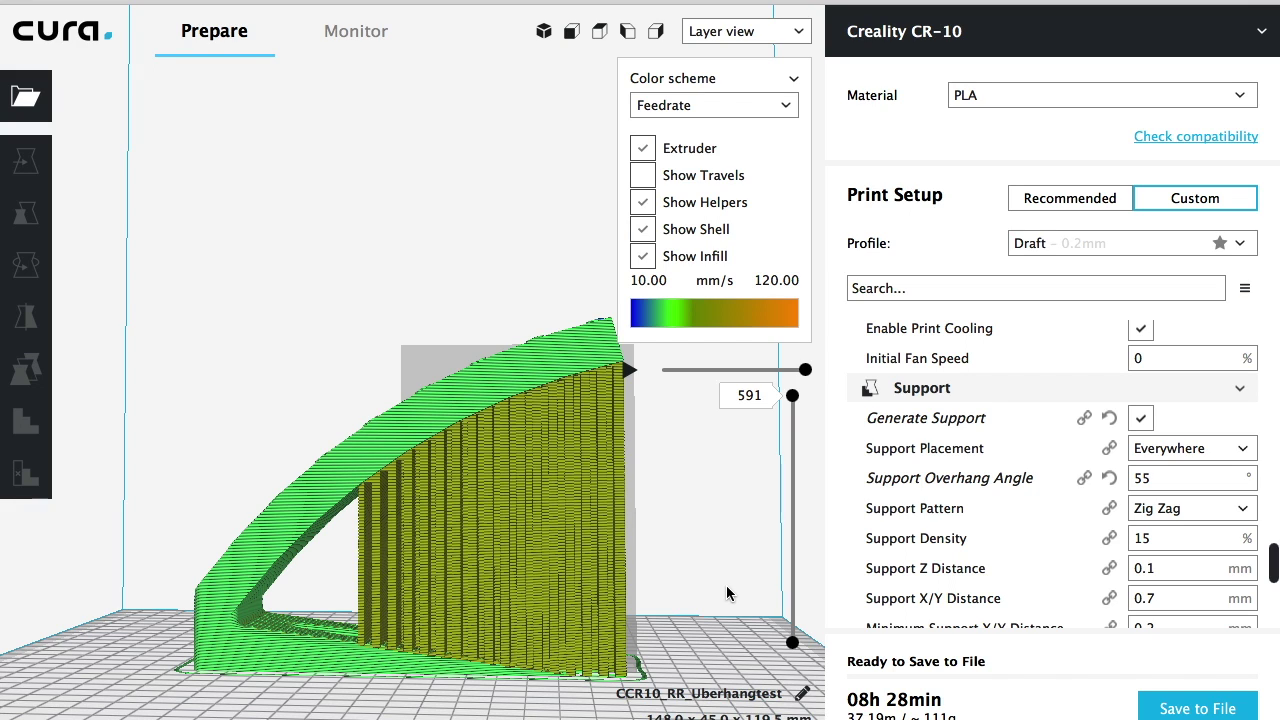
{"action": "right_click_drag", "start_coordinate": [727, 593], "coordinate": [681, 580]}
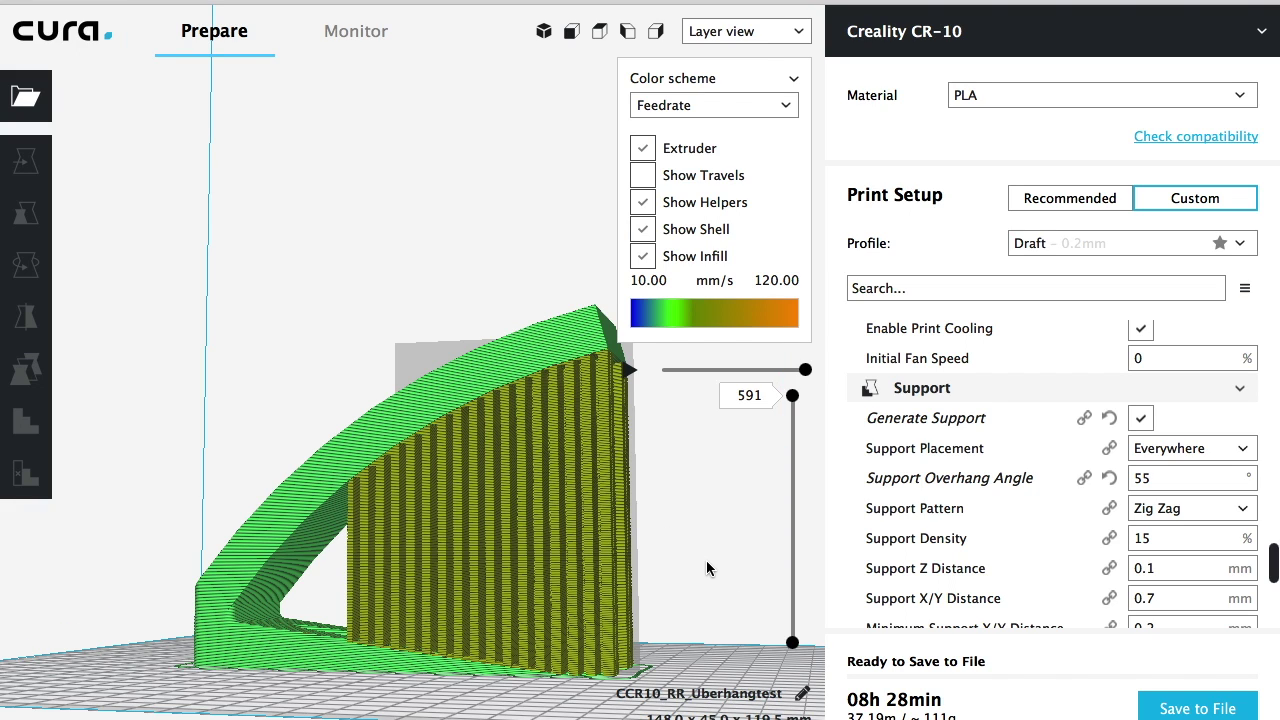
{"action": "right_click_drag", "start_coordinate": [606, 520], "coordinate": [742, 568]}
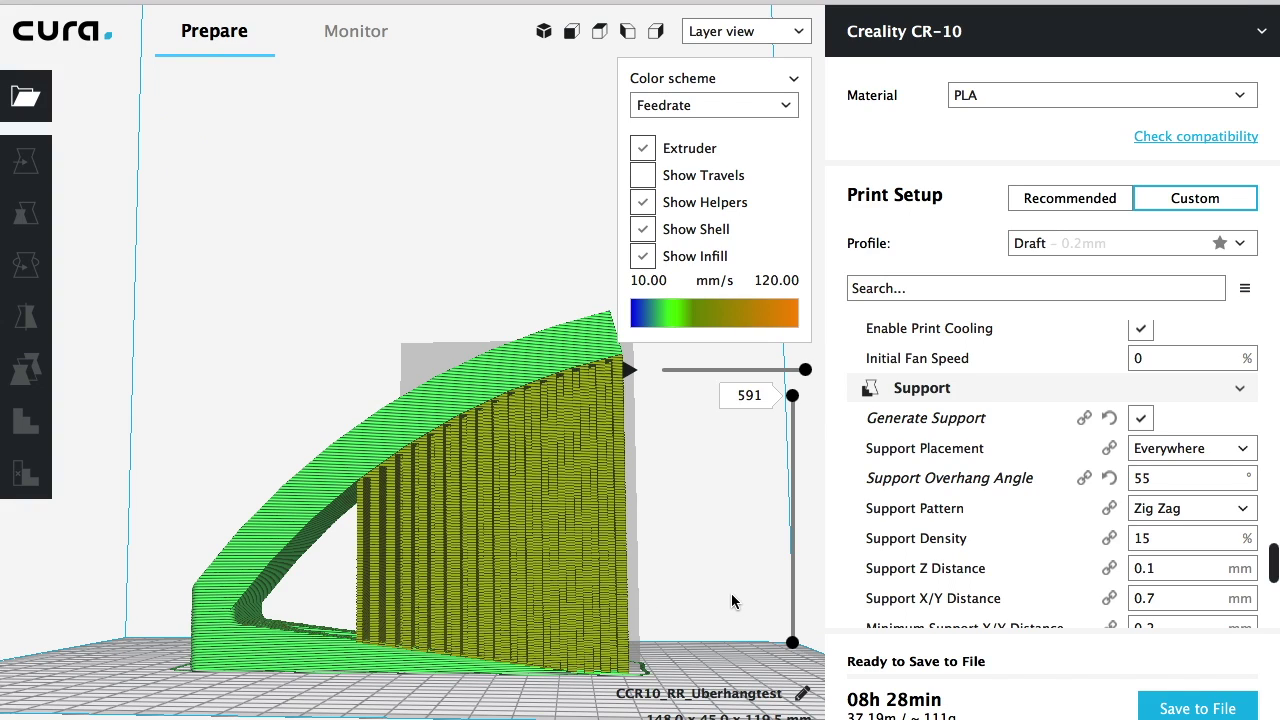
{"action": "right_click_drag", "start_coordinate": [731, 600], "coordinate": [450, 640]}
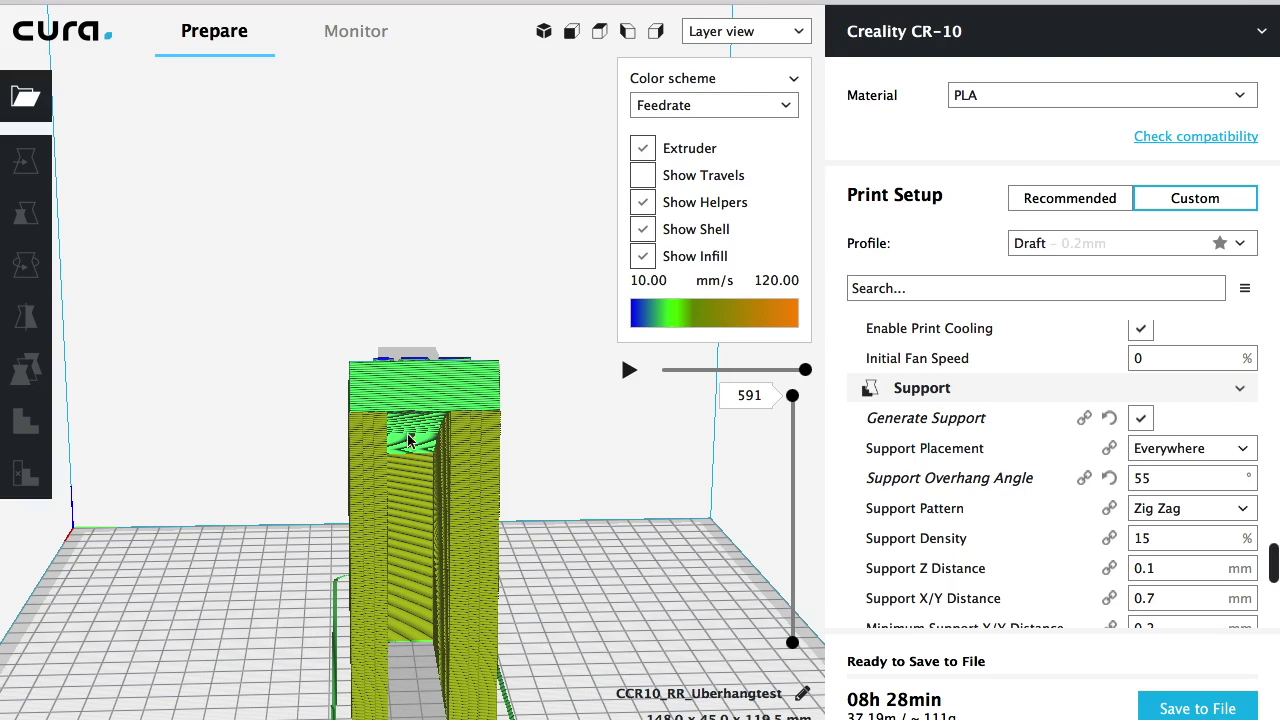
{"action": "right_click_drag", "start_coordinate": [282, 575], "coordinate": [500, 420]}
{"action": "right_click_drag", "start_coordinate": [447, 354], "coordinate": [416, 381]}
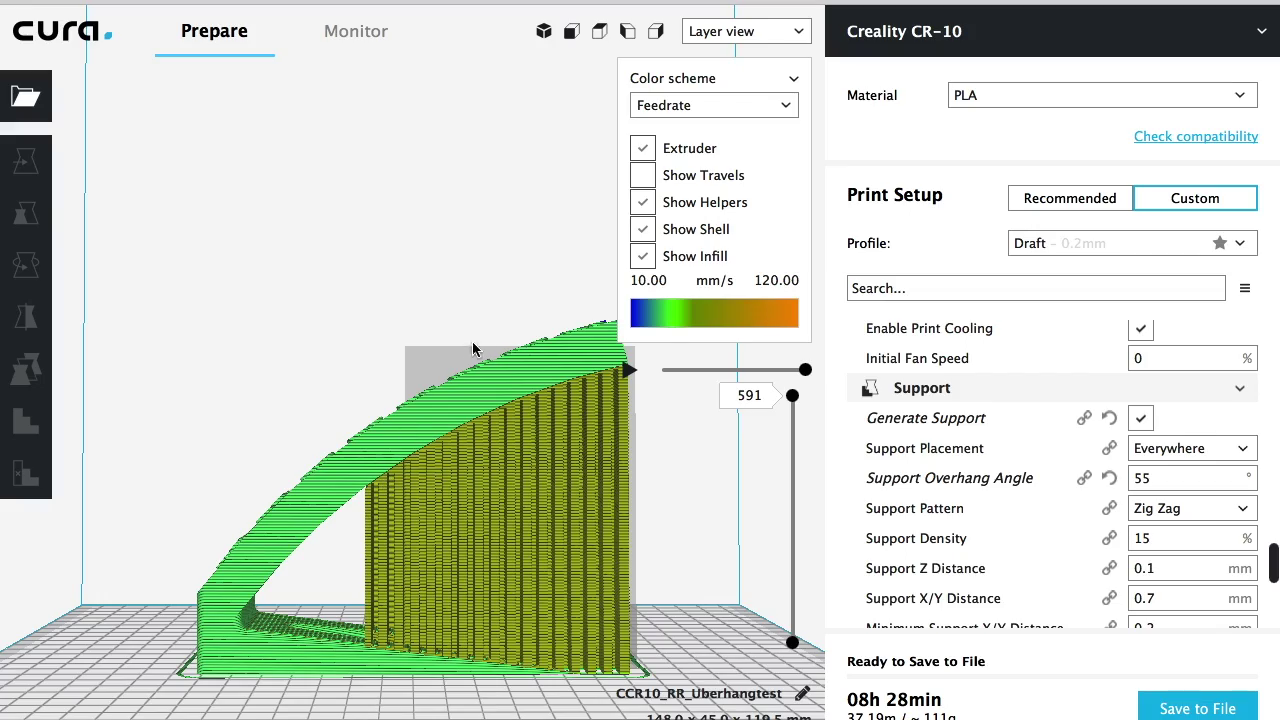
{"action": "right_click_drag", "start_coordinate": [697, 598], "coordinate": [535, 373]}
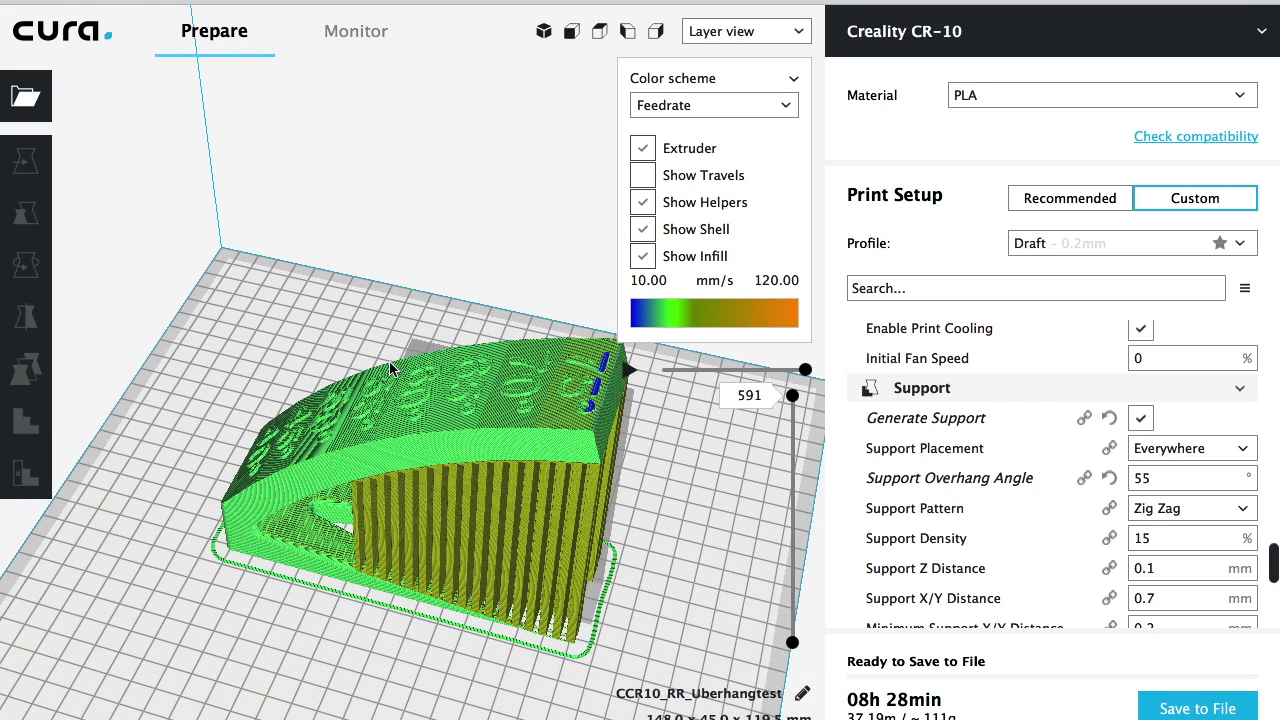
{"action": "right_click_drag", "start_coordinate": [691, 580], "coordinate": [431, 491]}
{"action": "right_click_drag", "start_coordinate": [573, 648], "coordinate": [768, 684]}
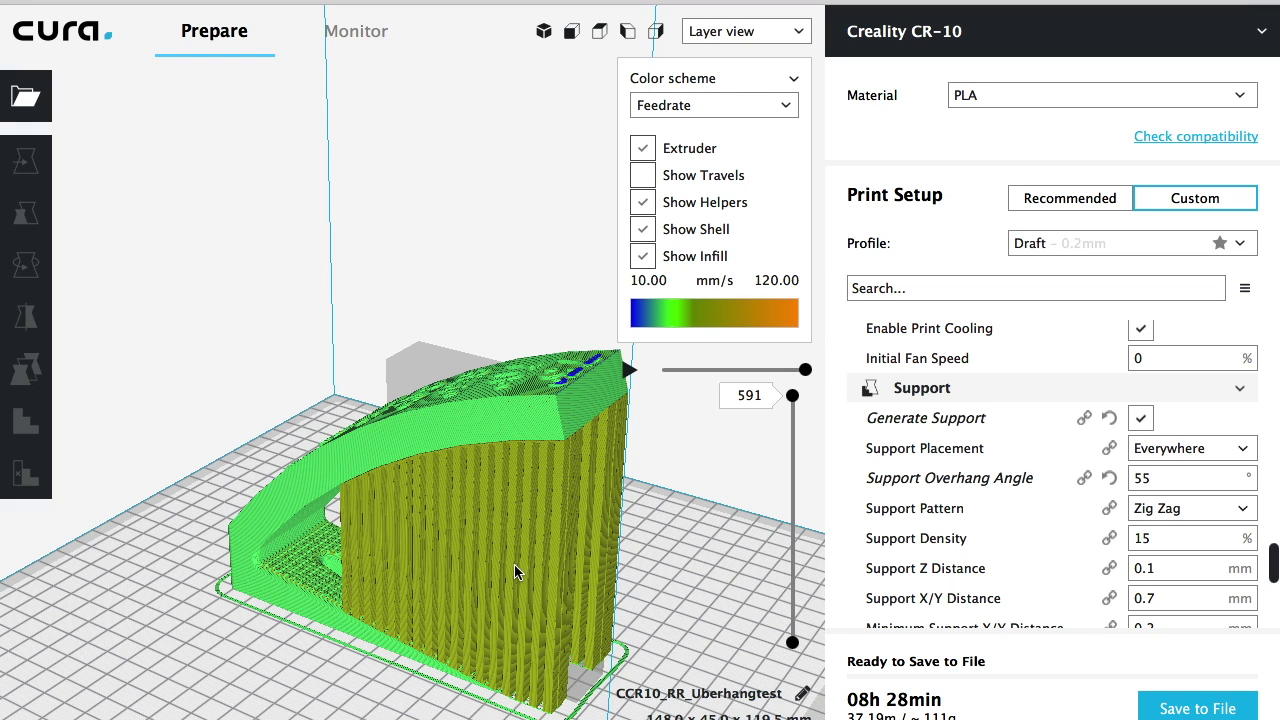
{"action": "right_click_drag", "start_coordinate": [514, 564], "coordinate": [406, 520]}
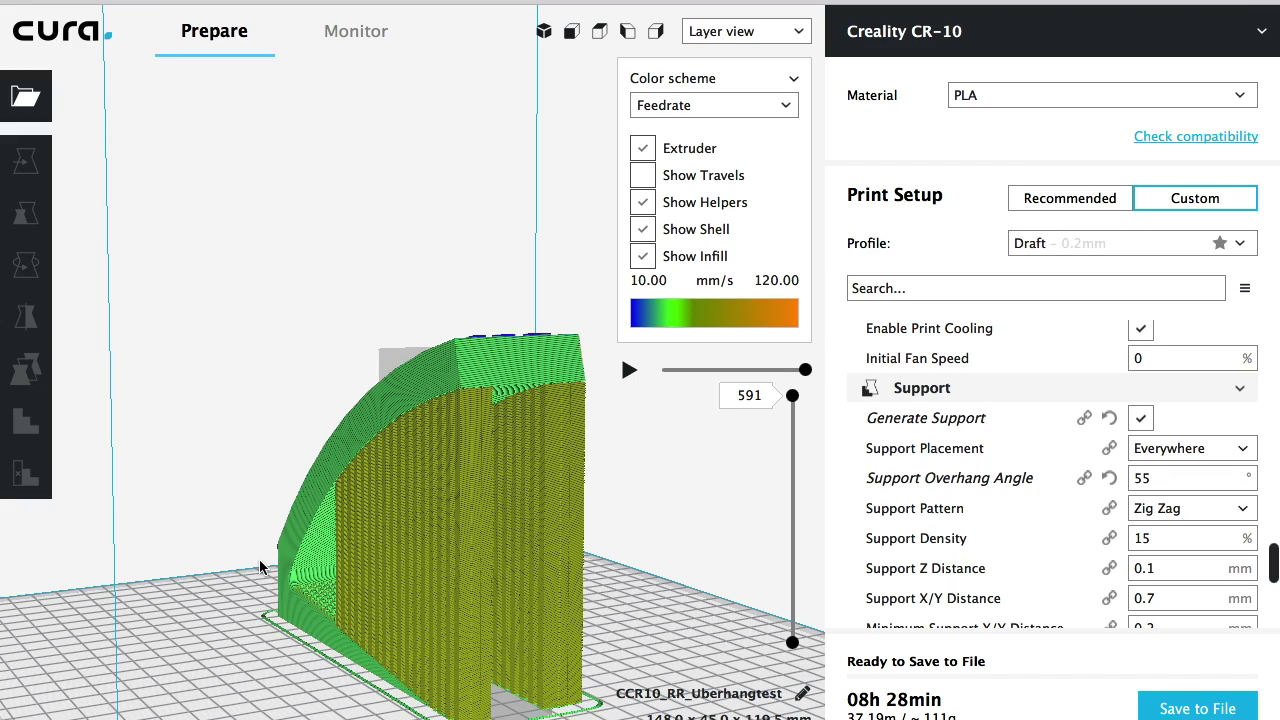
Return to Solid view and delete the support blocker under the arch.
{"action": "left_click", "coordinate": [797, 33]}
{"action": "left_click", "coordinate": [740, 51]}
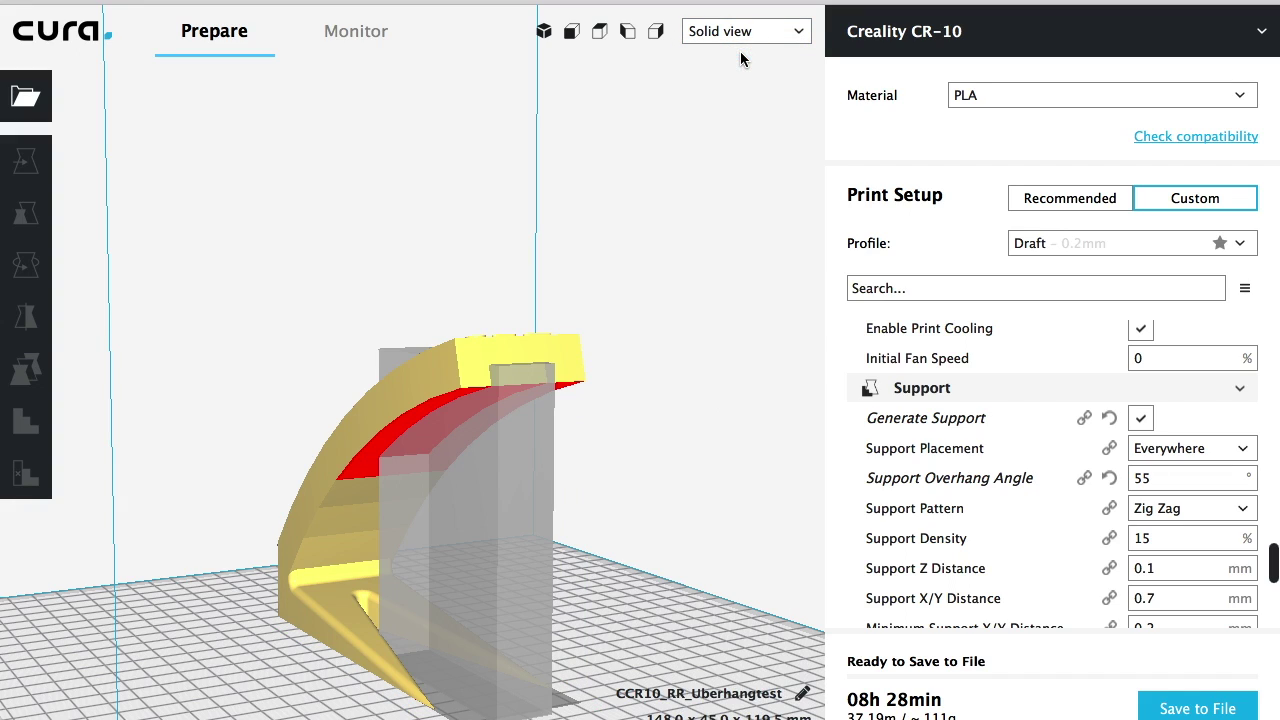
{"action": "left_click", "coordinate": [530, 507]}
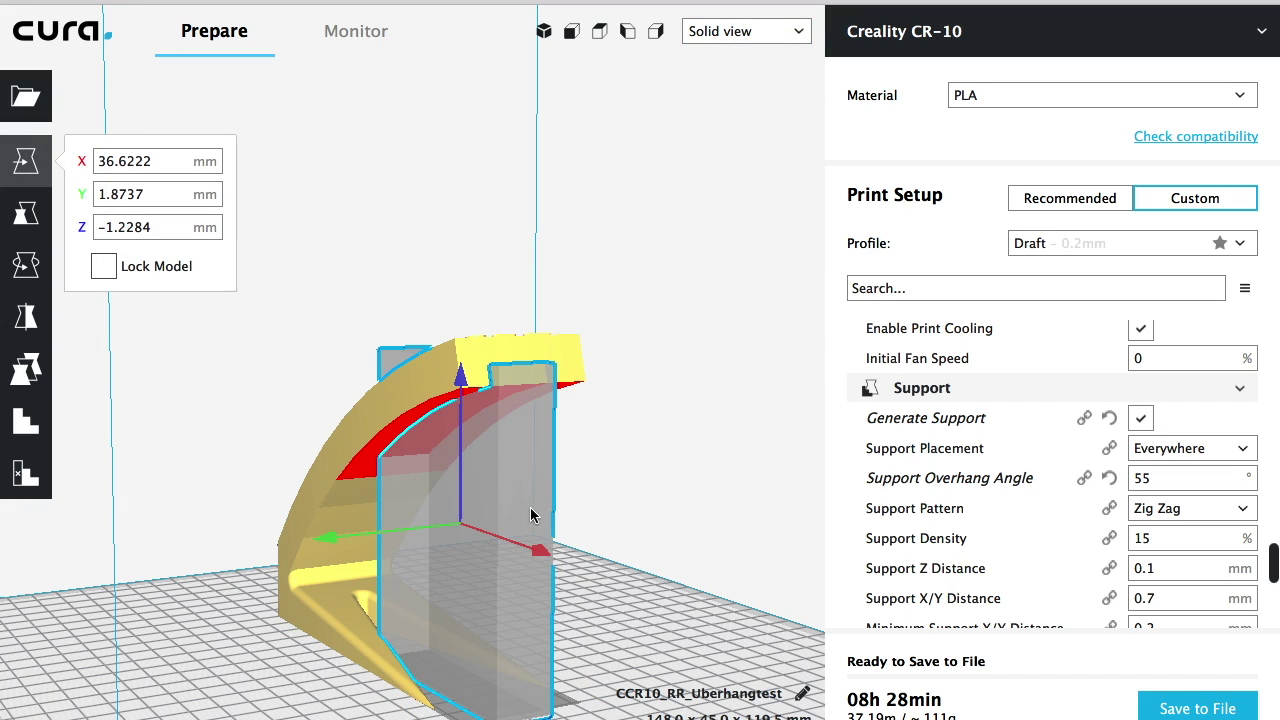
{"action": "right_click", "coordinate": [530, 507]}
{"action": "left_click", "coordinate": [556, 530]}
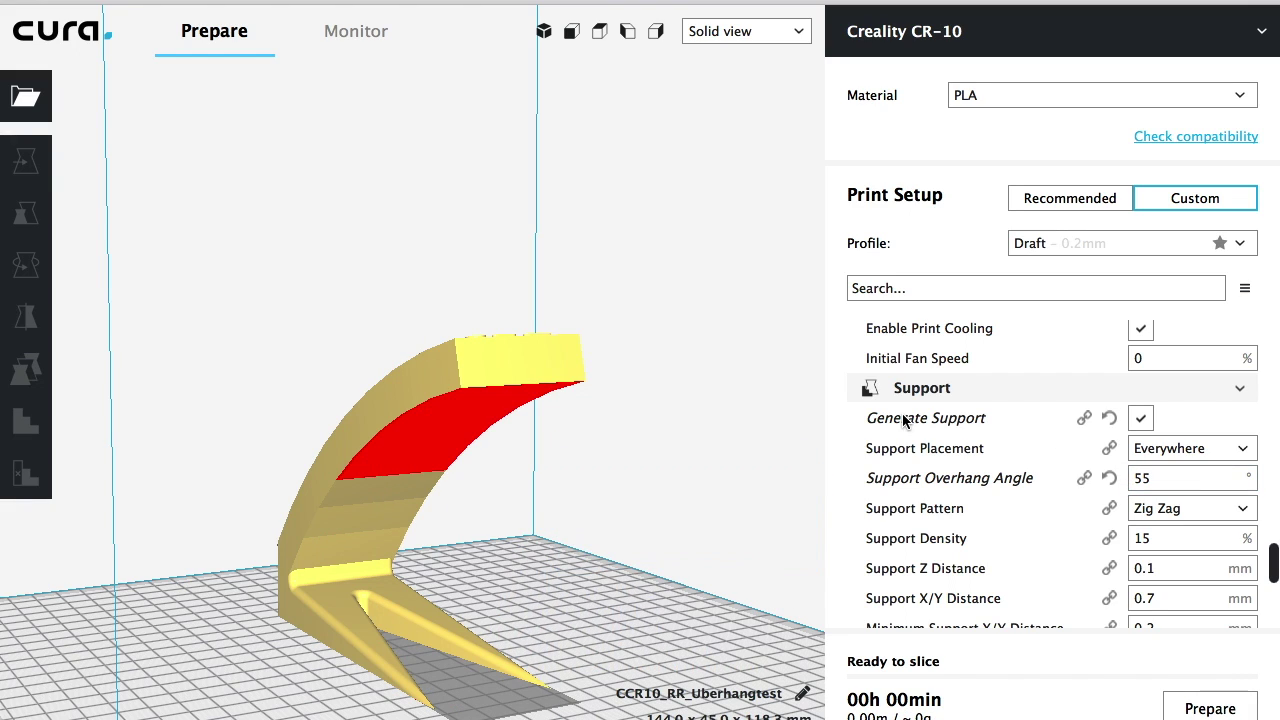
Turn off Generate Support in the print settings.
{"action": "mouse_move", "coordinate": [926, 428]}
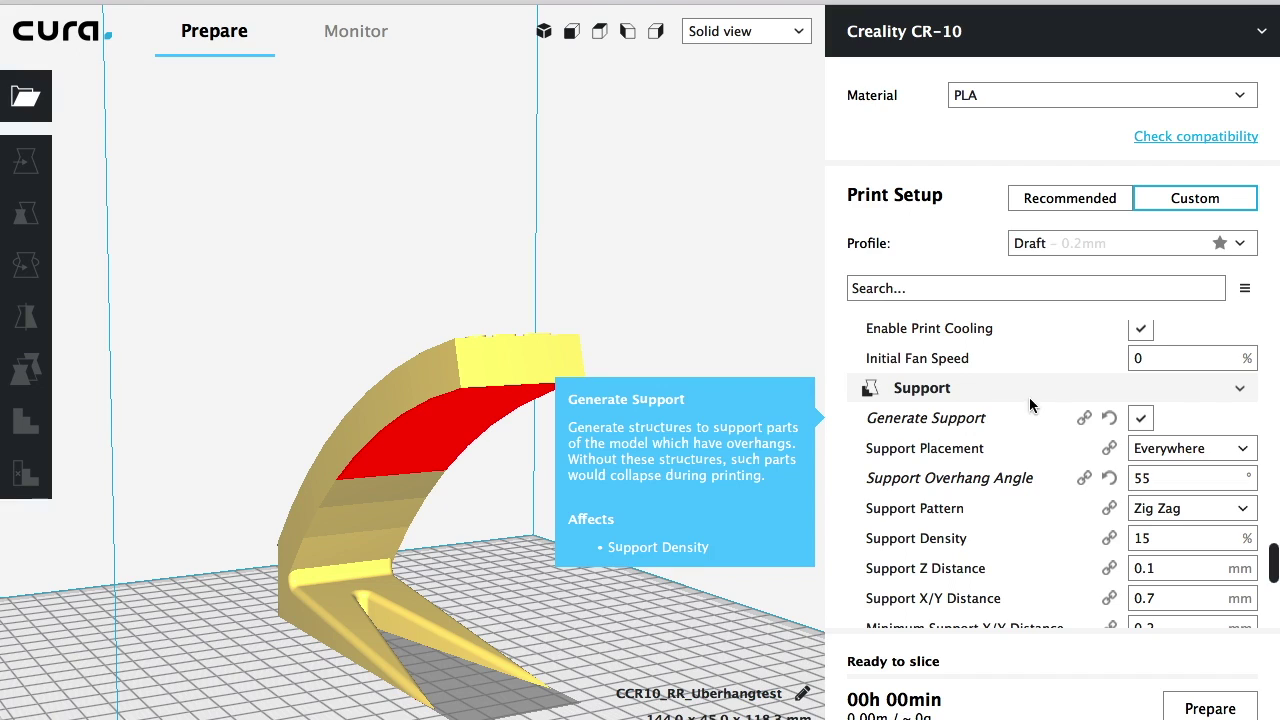
{"action": "left_click", "coordinate": [1145, 422]}
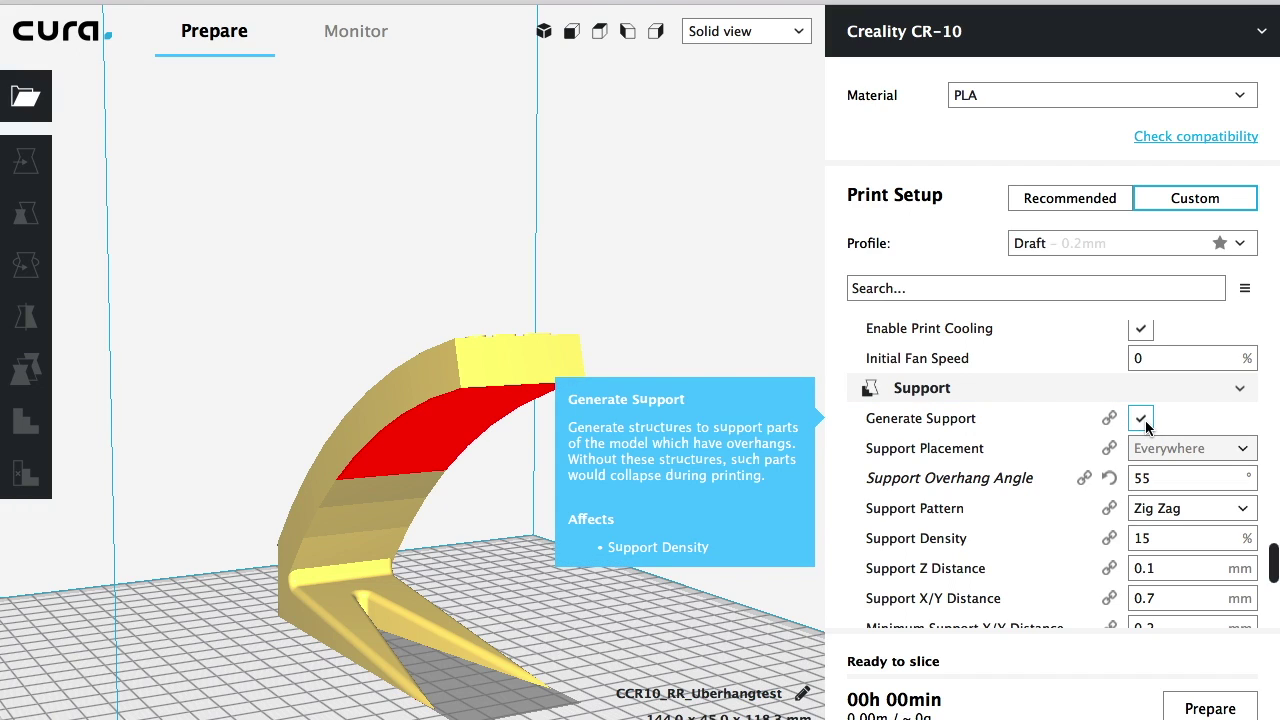
Collapse the print settings sidebar to free up the model view.
{"action": "left_click", "coordinate": [955, 420]}
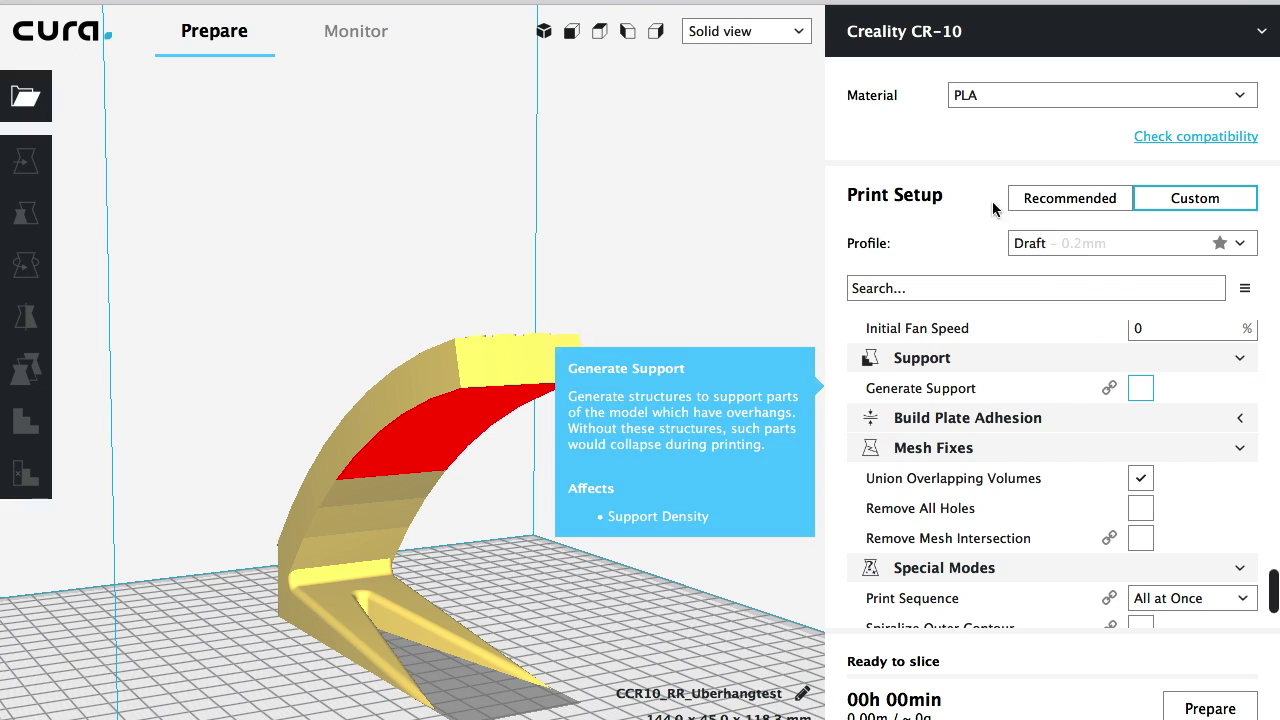
{"action": "left_click", "coordinate": [268, 0]}
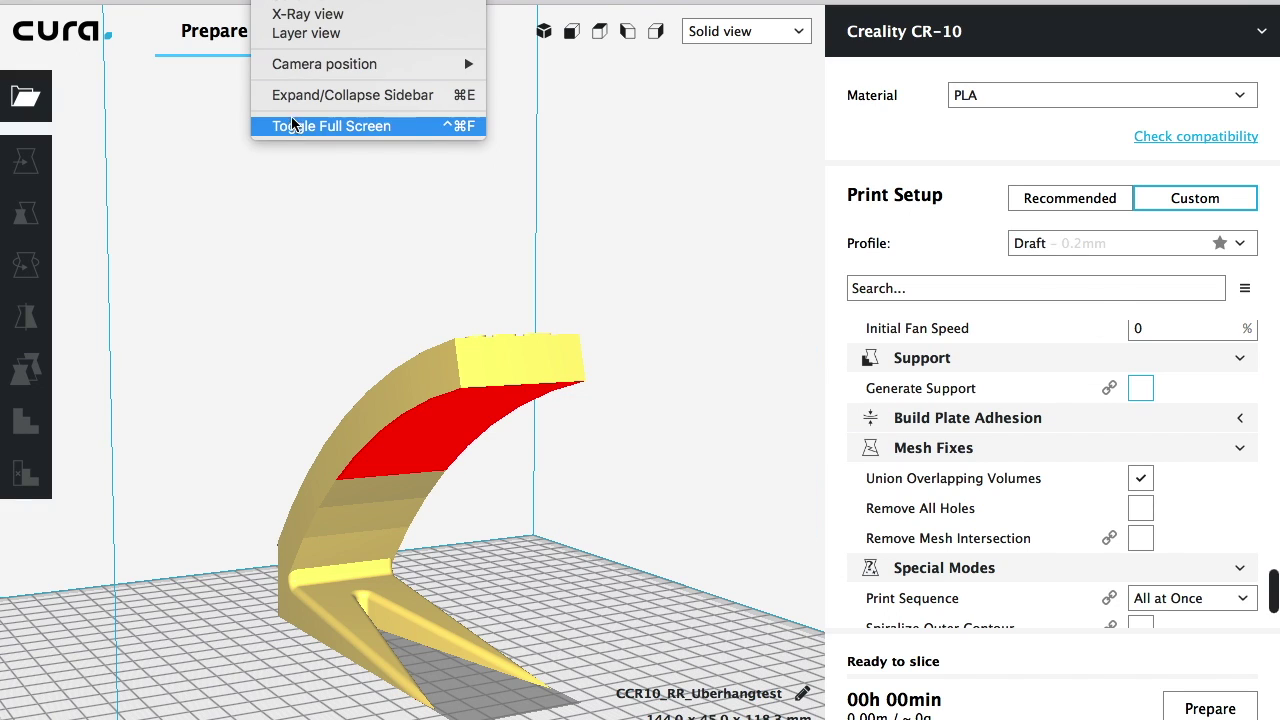
{"action": "left_click", "coordinate": [297, 96]}
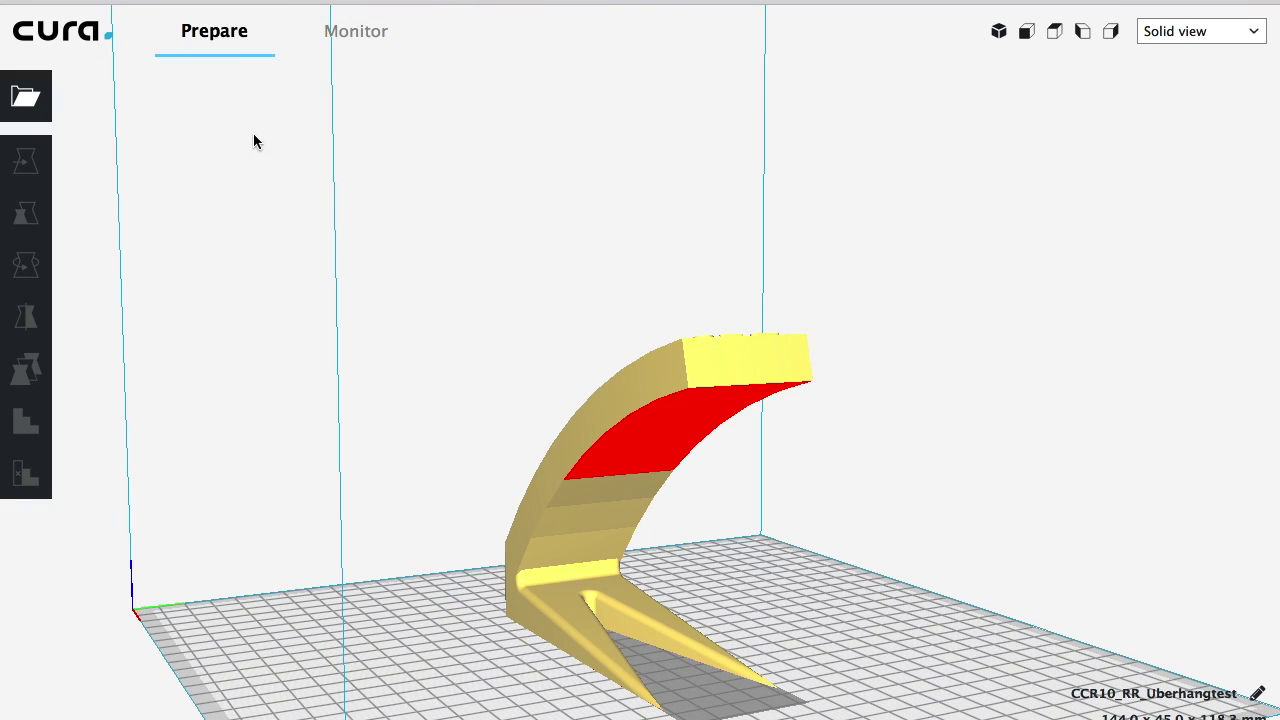
Look up the Custom Supports plugin among the Marketplace's community plugins, glance at the Cura Backups details and close the Marketplace.
{"action": "left_click", "coordinate": [587, 419]}
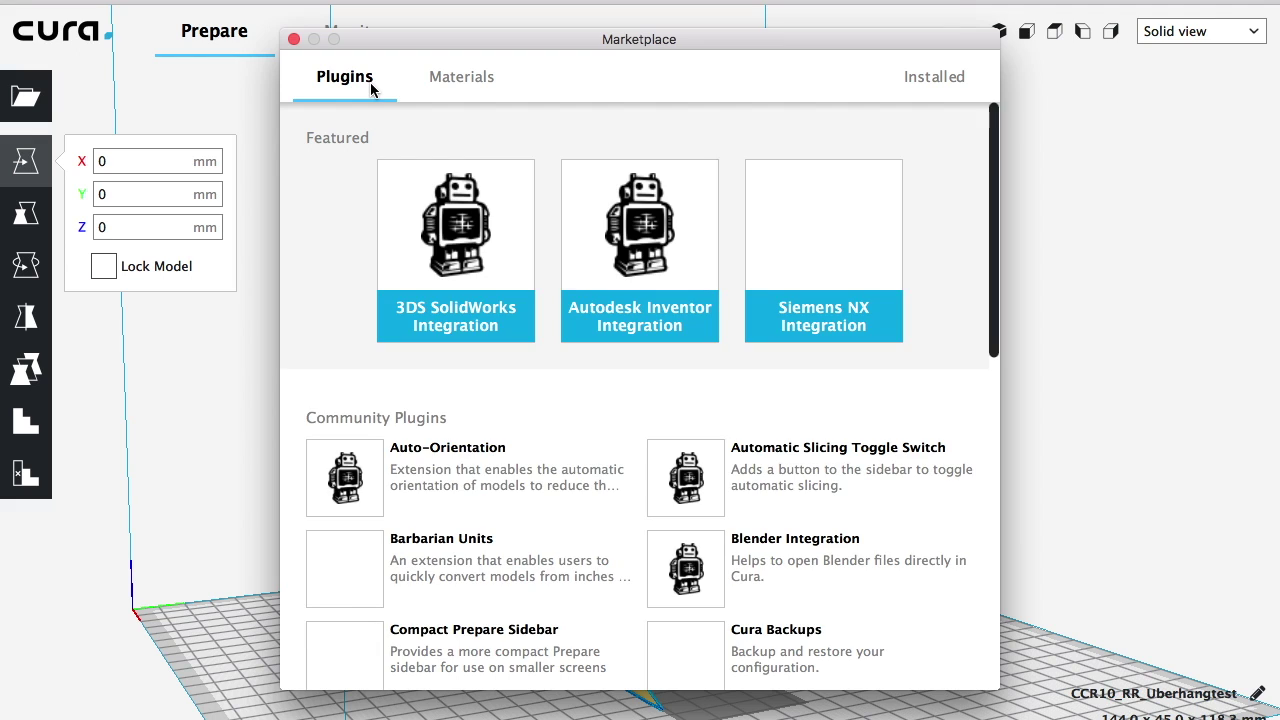
{"action": "scroll", "coordinate": [575, 464], "scroll_direction": "down", "scroll_amount": 5}
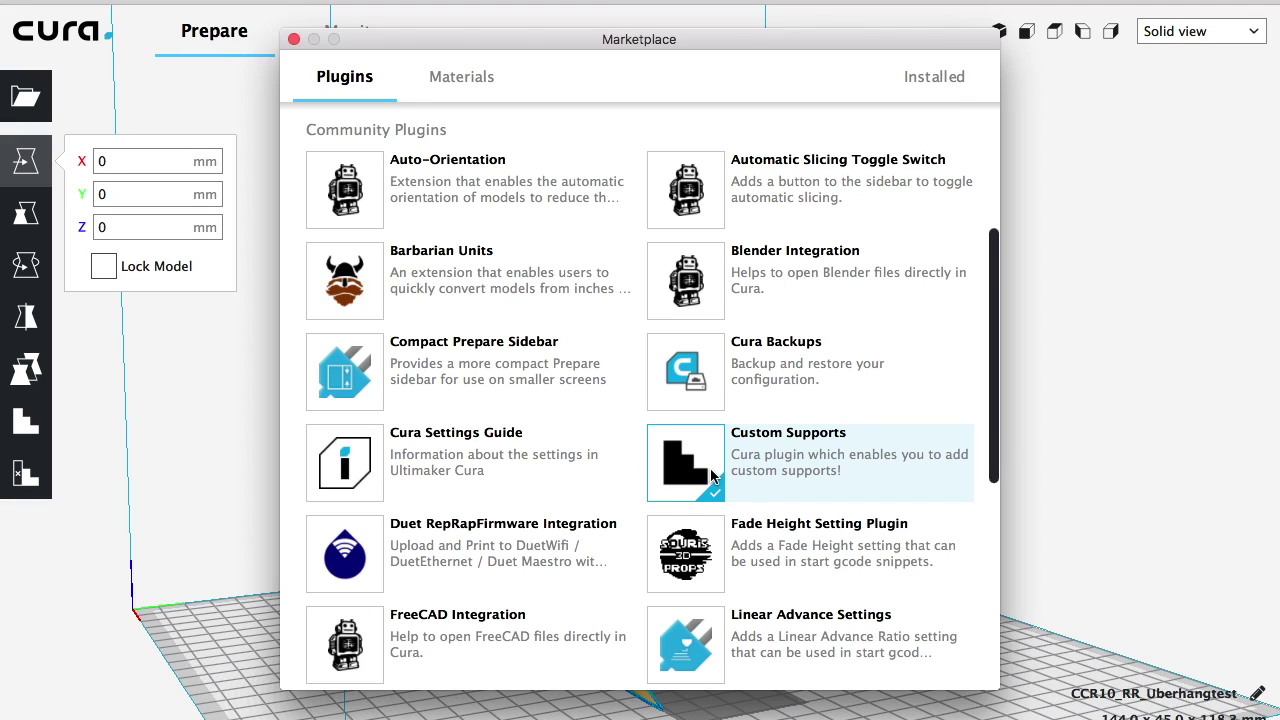
{"action": "left_click", "coordinate": [683, 363]}
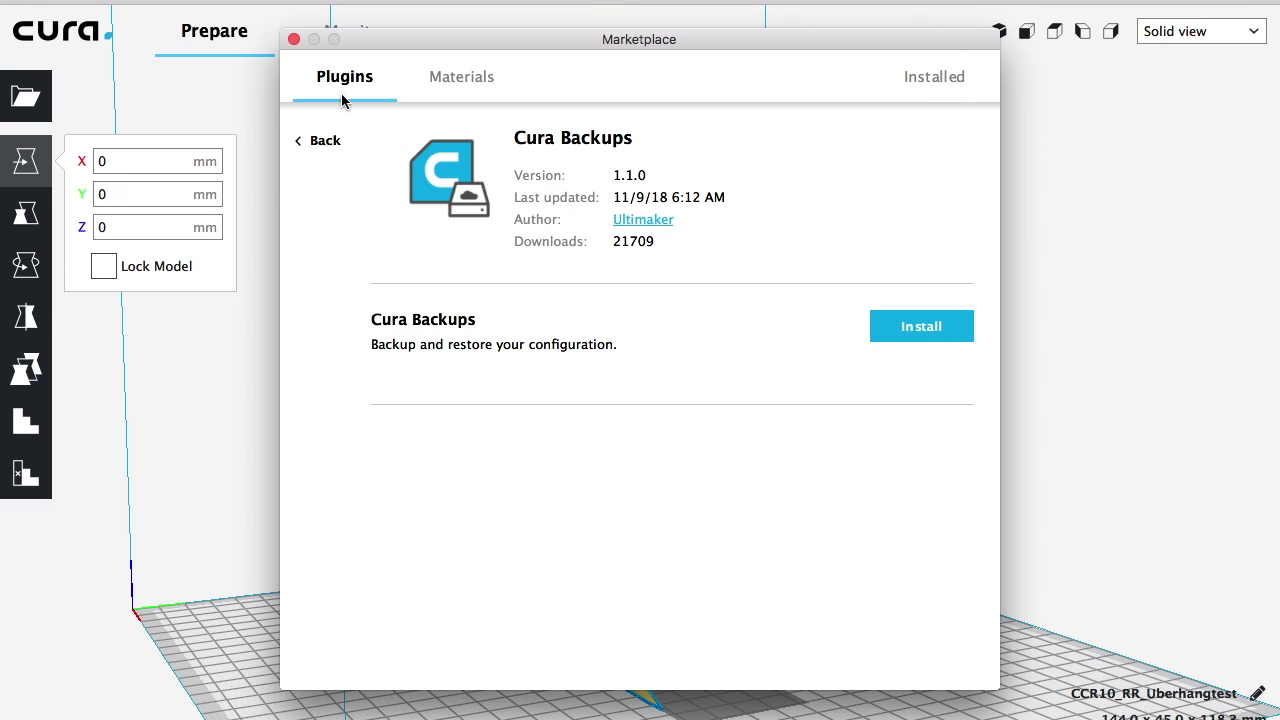
{"action": "left_click", "coordinate": [322, 143]}
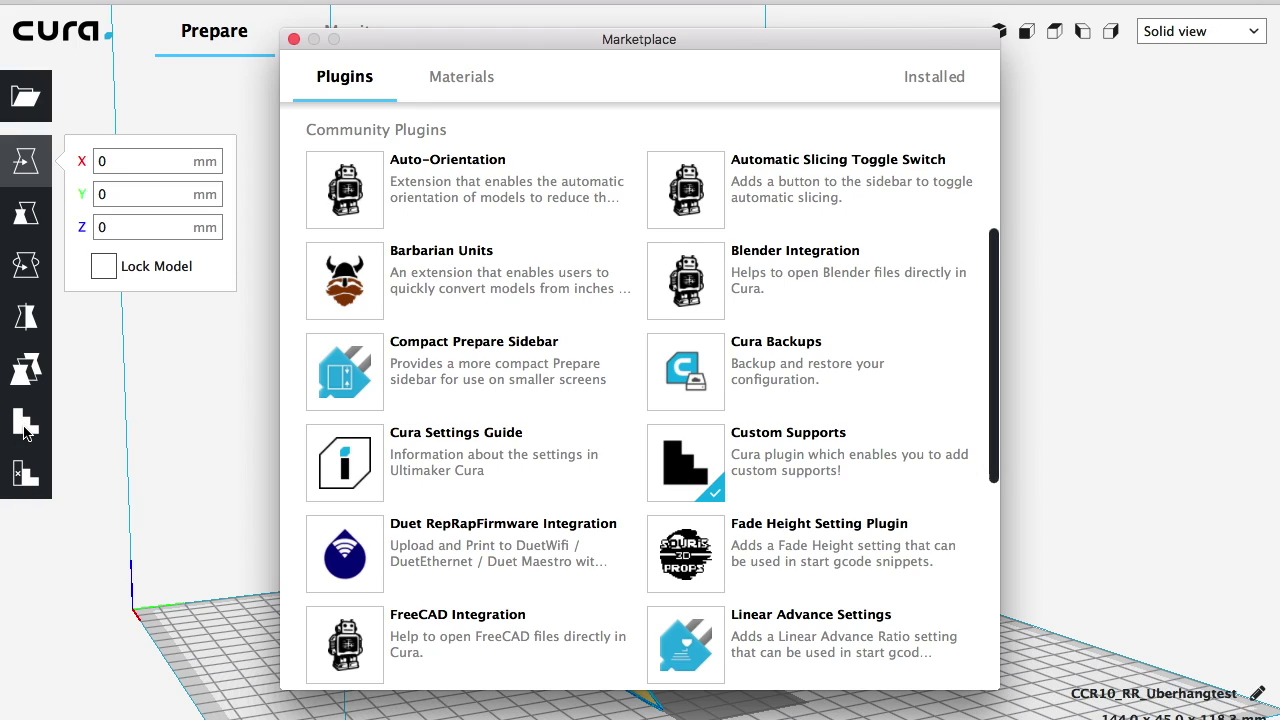
{"action": "left_click", "coordinate": [294, 39]}
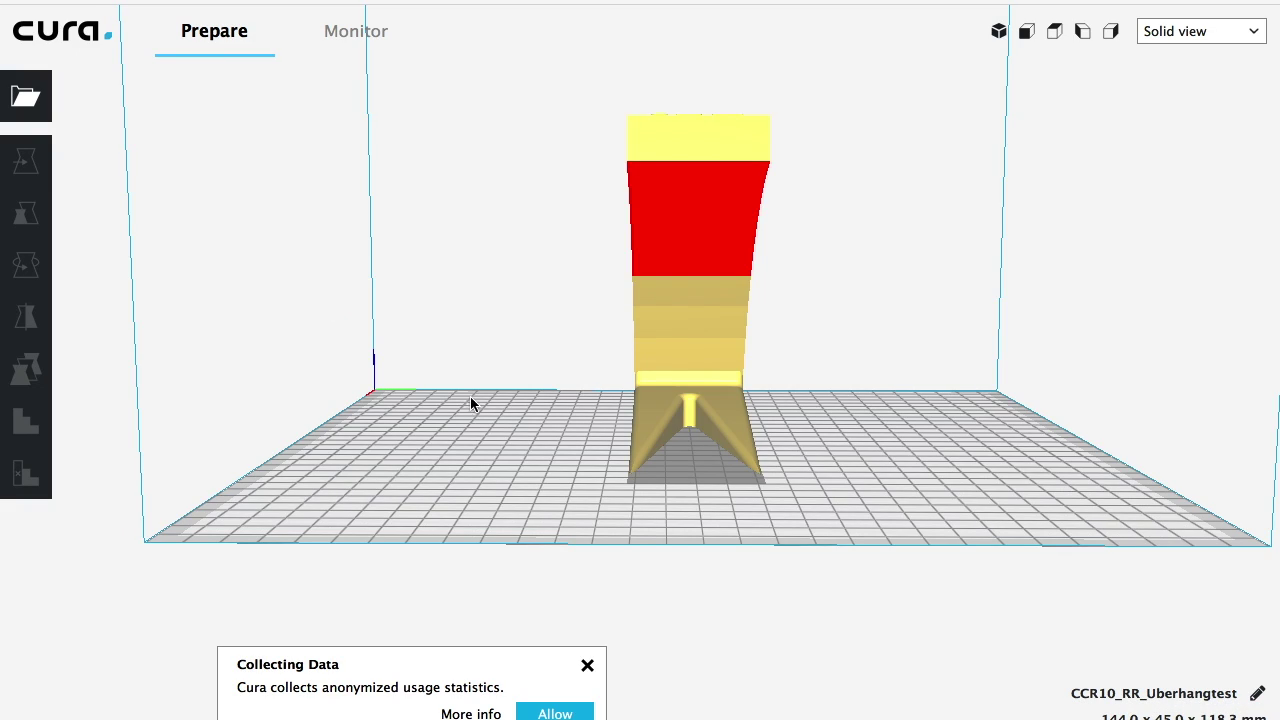
Place a custom support cube on the red overhang under the arch and select only that cube.
{"action": "left_click", "coordinate": [695, 162]}
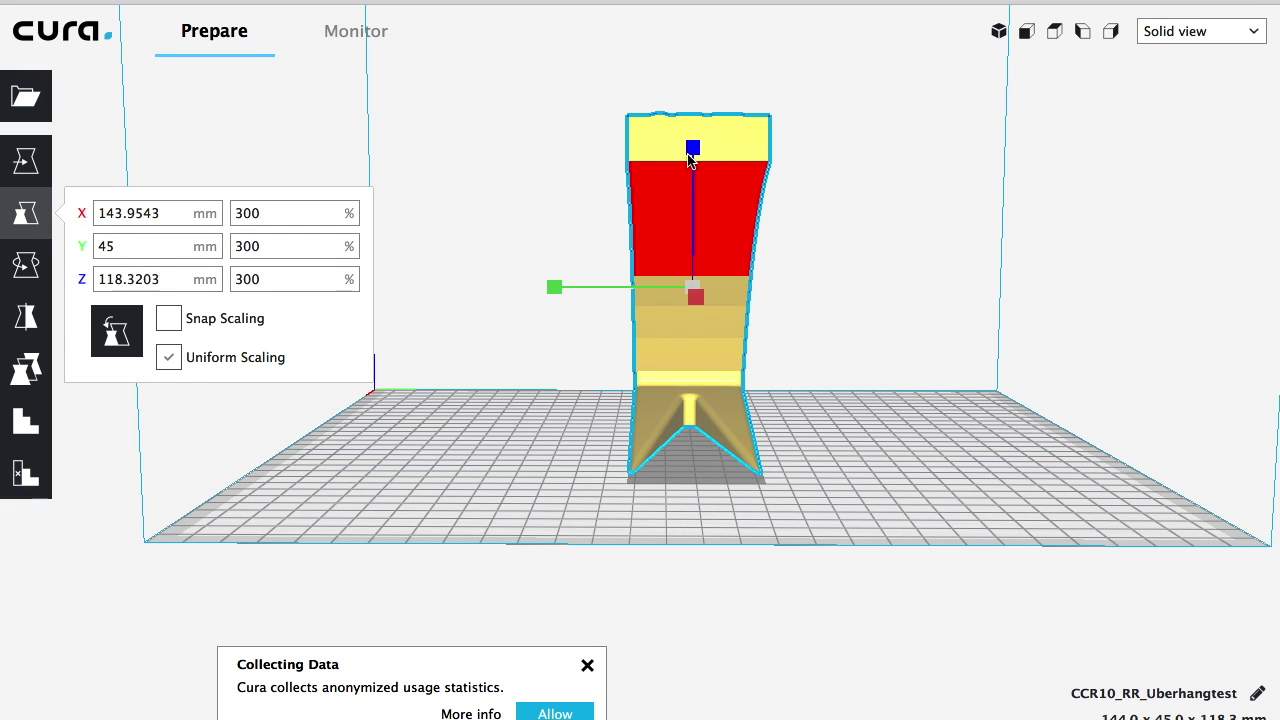
{"action": "left_click", "coordinate": [27, 424]}
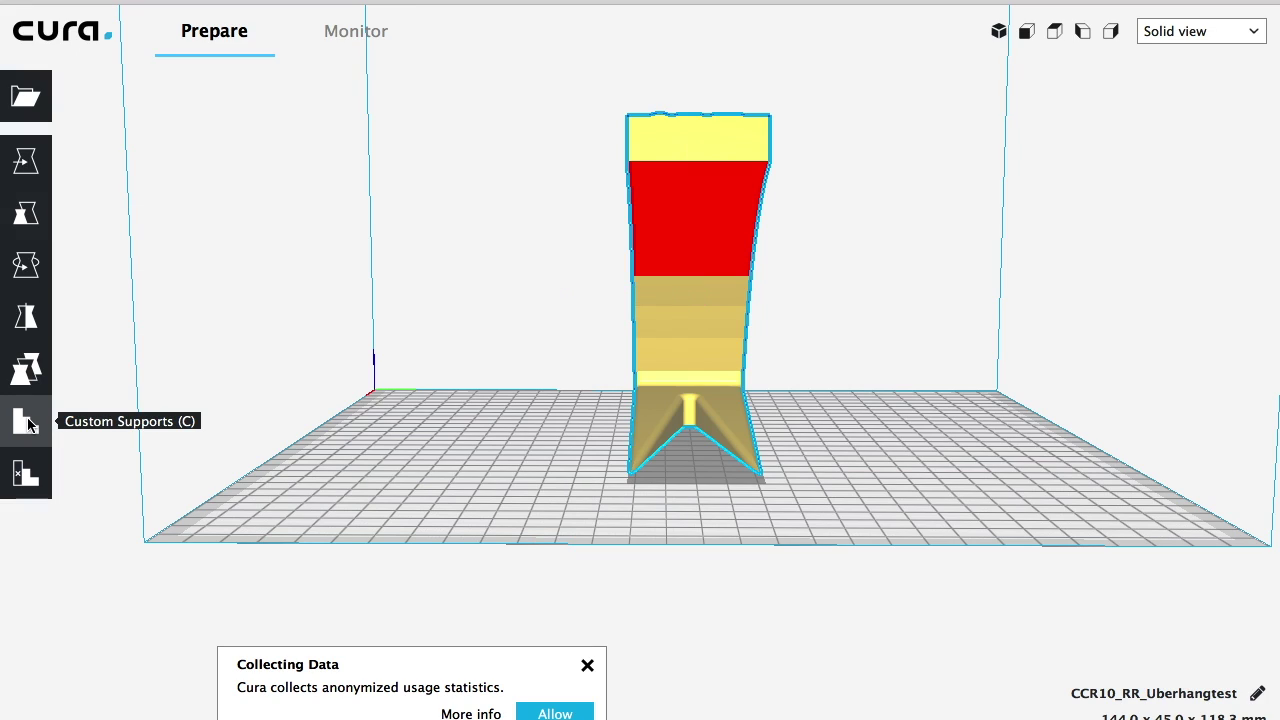
{"action": "left_click", "coordinate": [684, 222]}
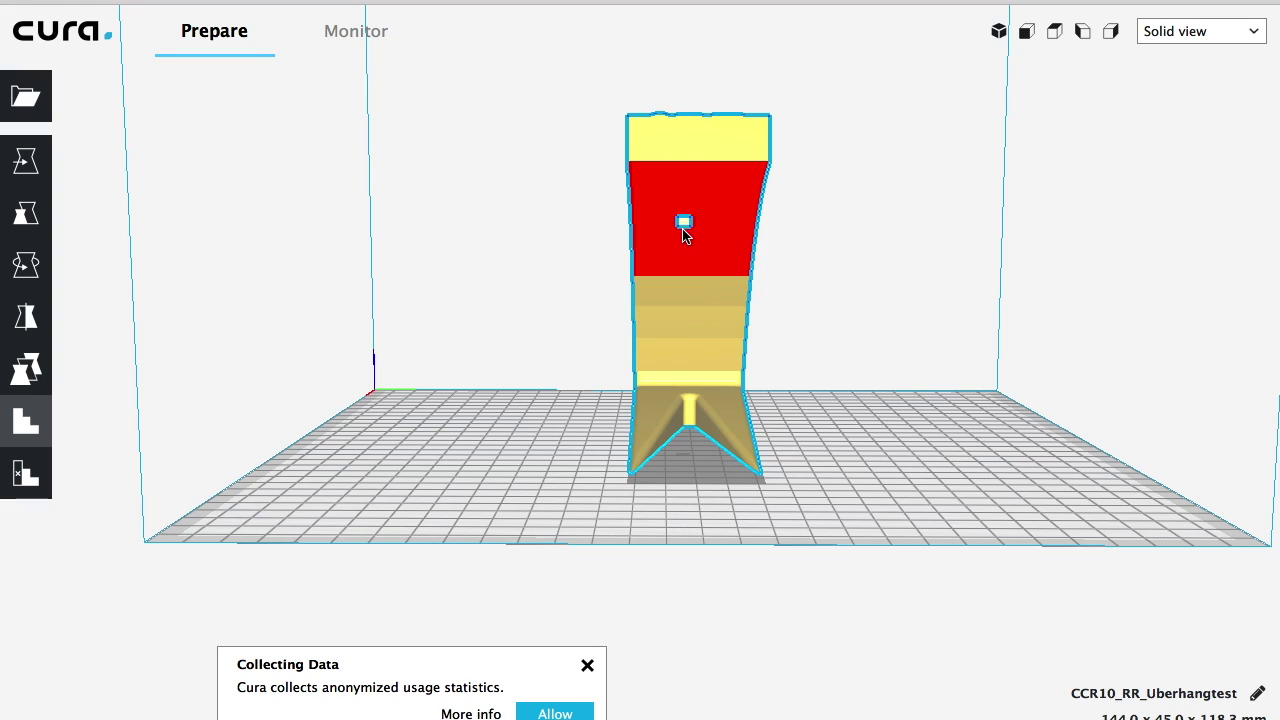
{"action": "left_click", "coordinate": [536, 255]}
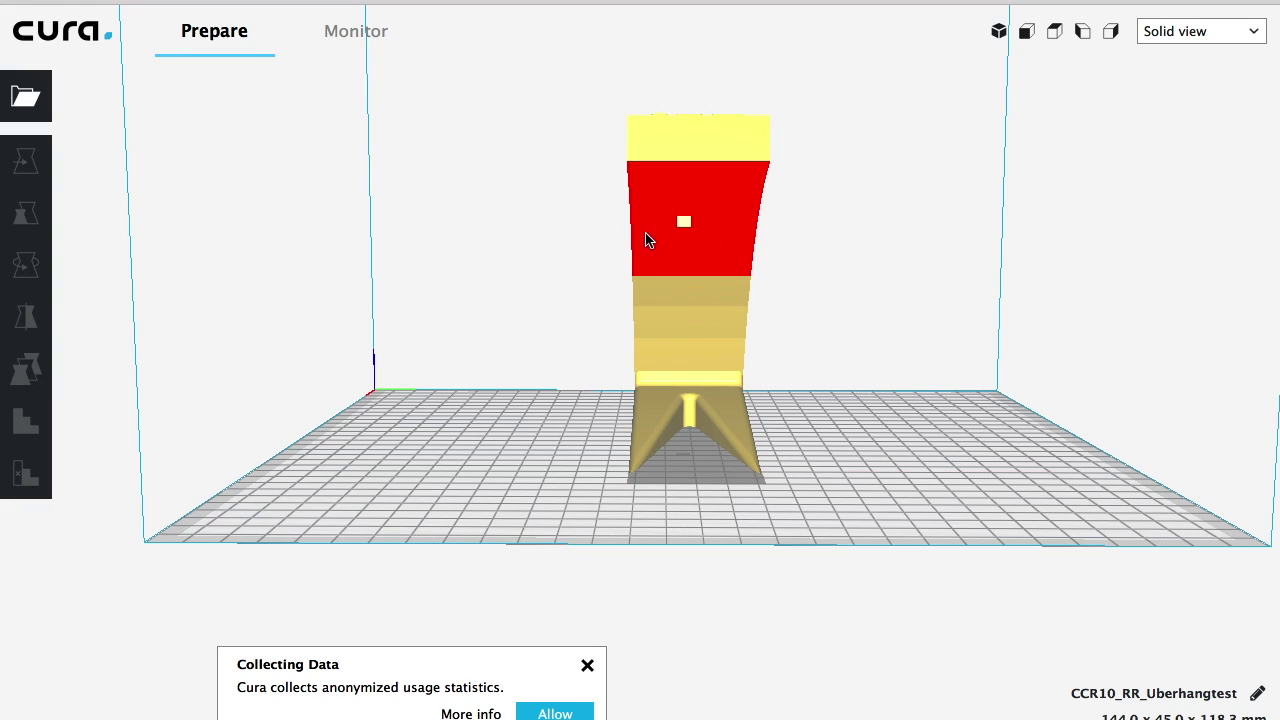
{"action": "left_click", "coordinate": [688, 222]}
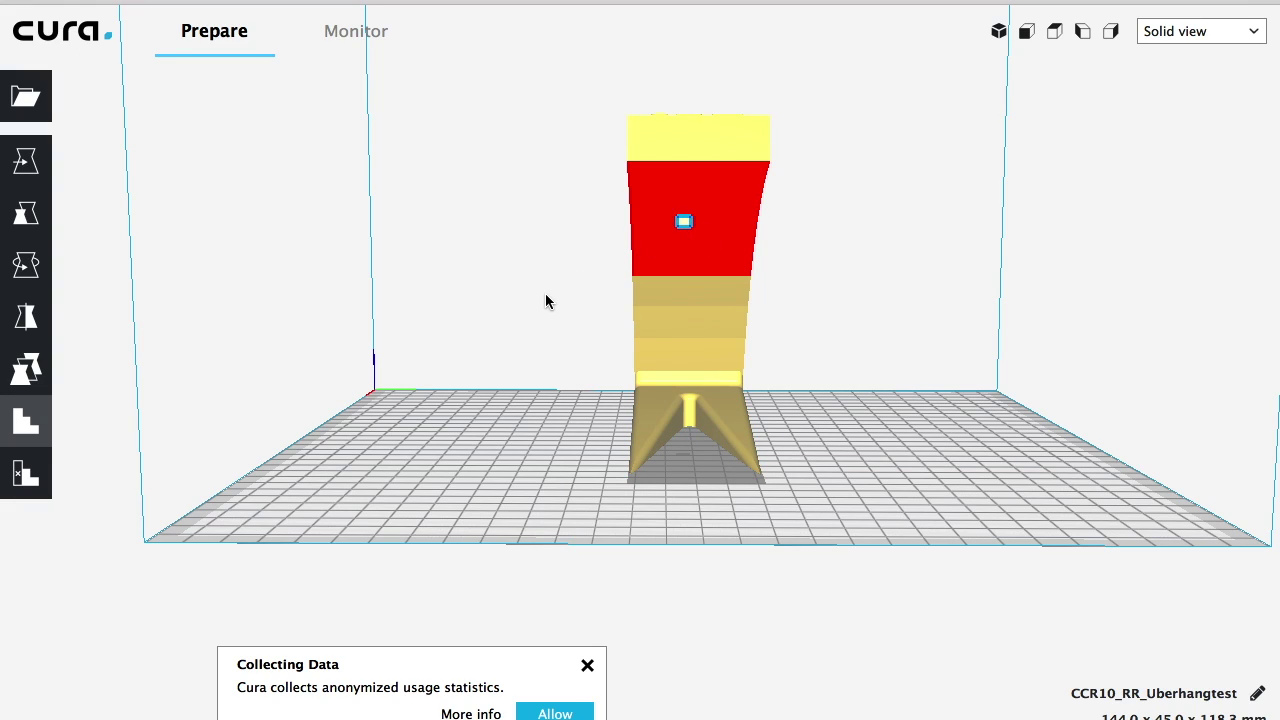
Scale the custom support cube to 8 mm on all axes and turn off Uniform Scaling.
{"action": "right_click_drag", "start_coordinate": [545, 293], "coordinate": [844, 296]}
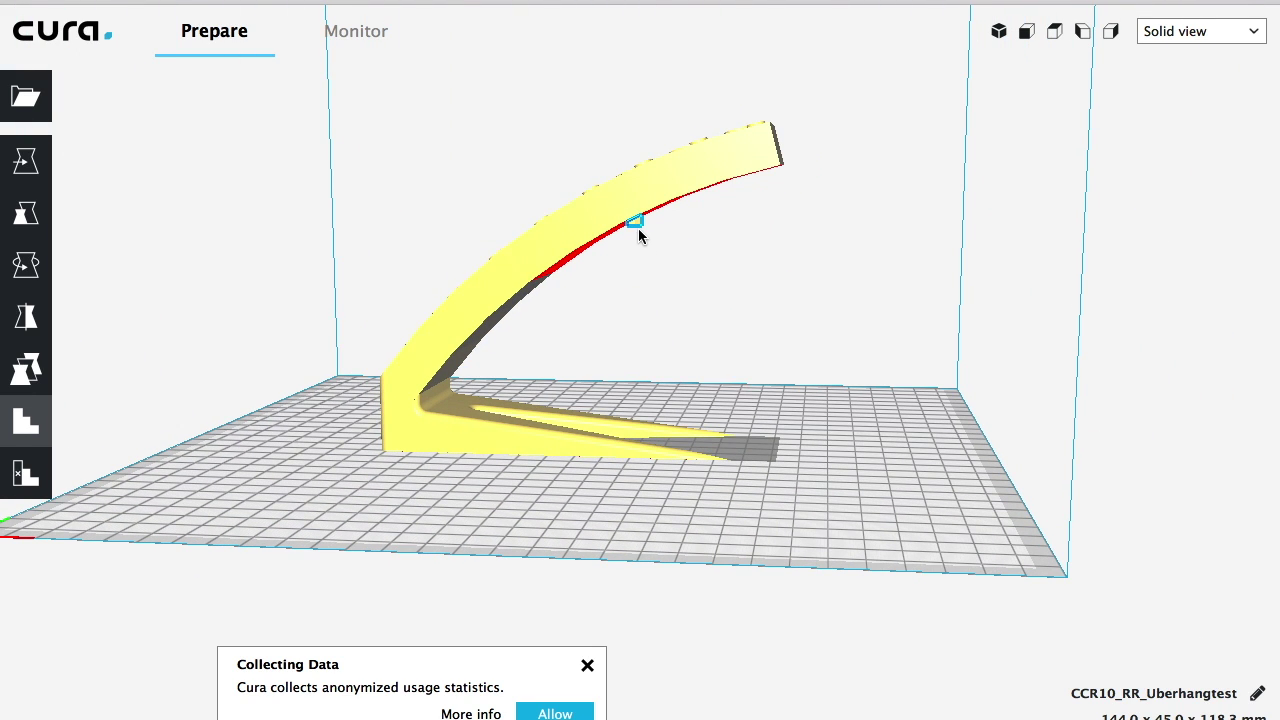
{"action": "left_click", "coordinate": [26, 213]}
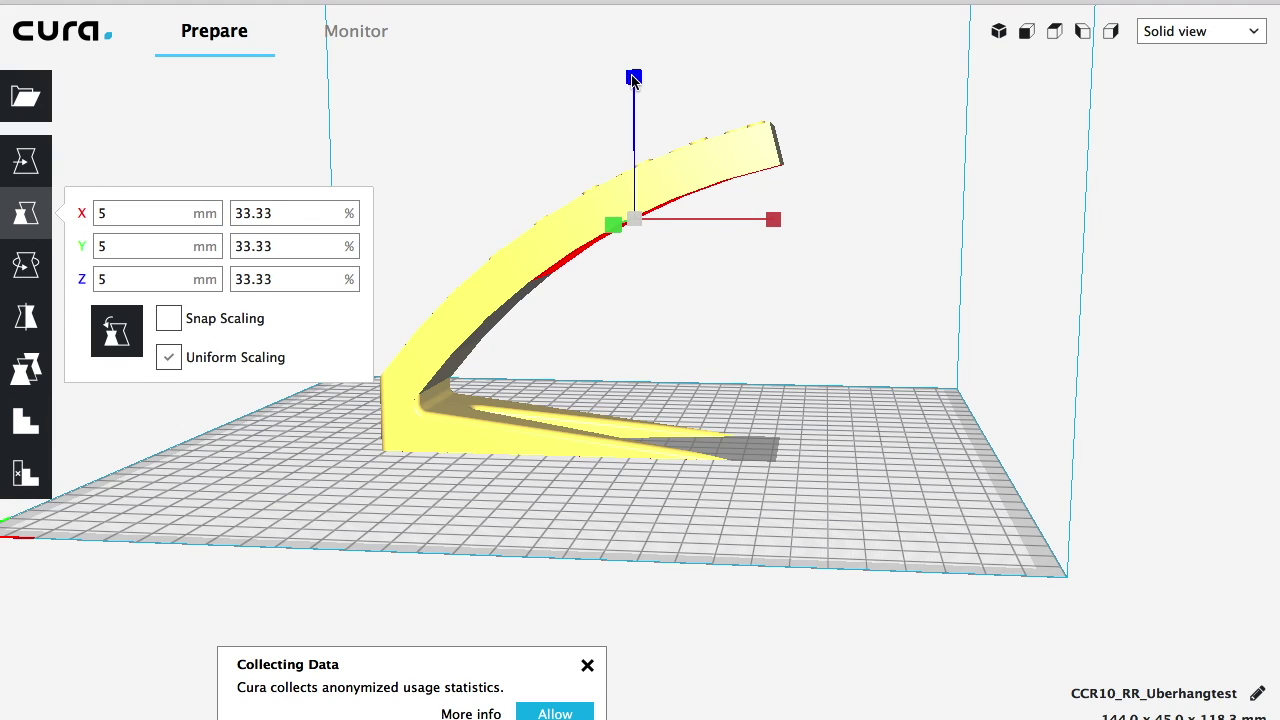
{"action": "left_click", "coordinate": [169, 358]}
{"action": "left_click", "coordinate": [167, 322]}
{"action": "left_click", "coordinate": [167, 358]}
{"action": "mouse_move", "coordinate": [638, 80]}
{"action": "left_mouse_down"}
{"action": "mouse_move", "coordinate": [627, 43]}
{"action": "mouse_move", "coordinate": [631, 89]}
{"action": "left_mouse_up"}
{"action": "left_click", "coordinate": [170, 318]}
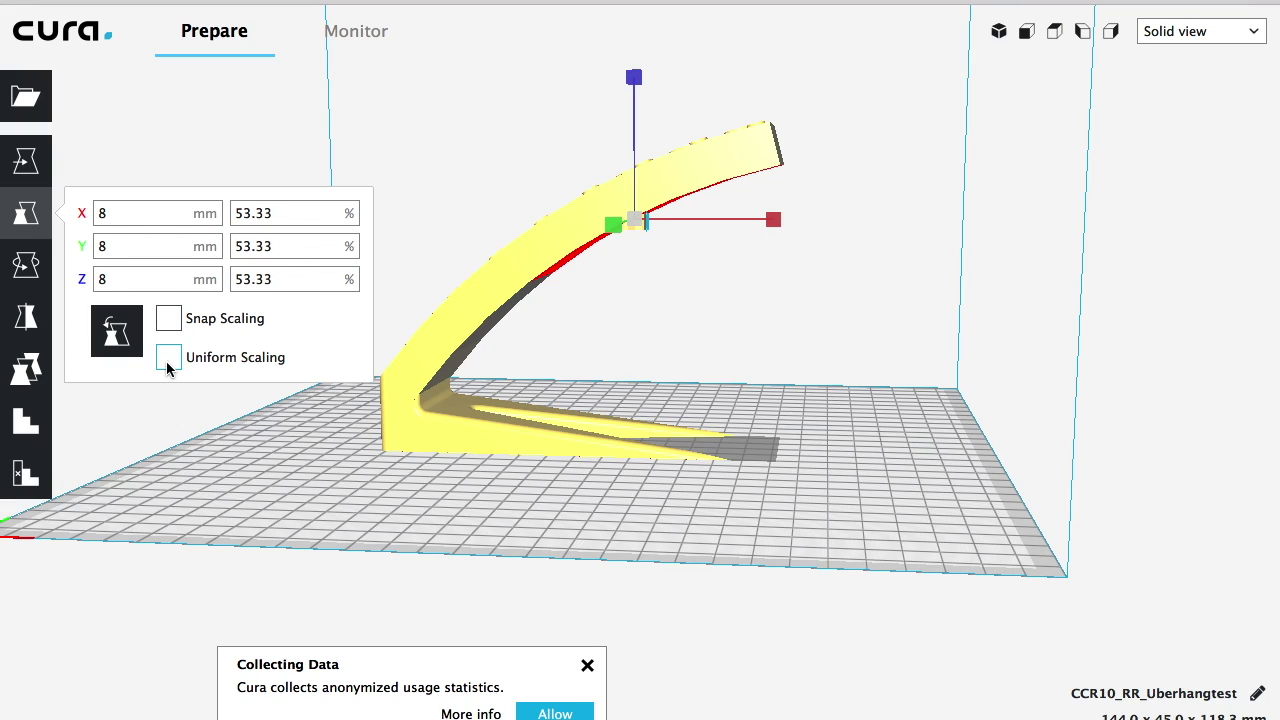
Stretch the support cube to about 71 mm in Z and lower it to about Z 21.6 mm under the arch.
{"action": "left_click_drag", "start_coordinate": [636, 88], "coordinate": [620, 0]}
{"action": "left_click", "coordinate": [26, 160]}
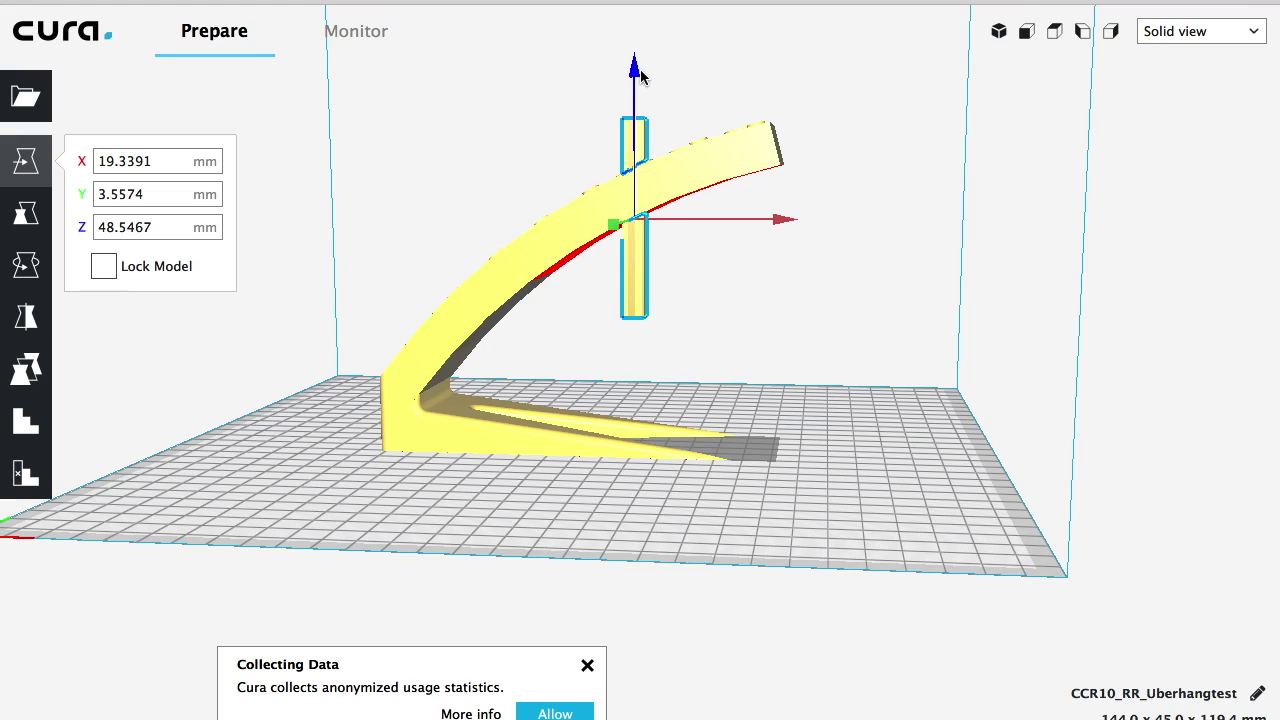
{"action": "left_click_drag", "start_coordinate": [634, 72], "coordinate": [634, 149]}
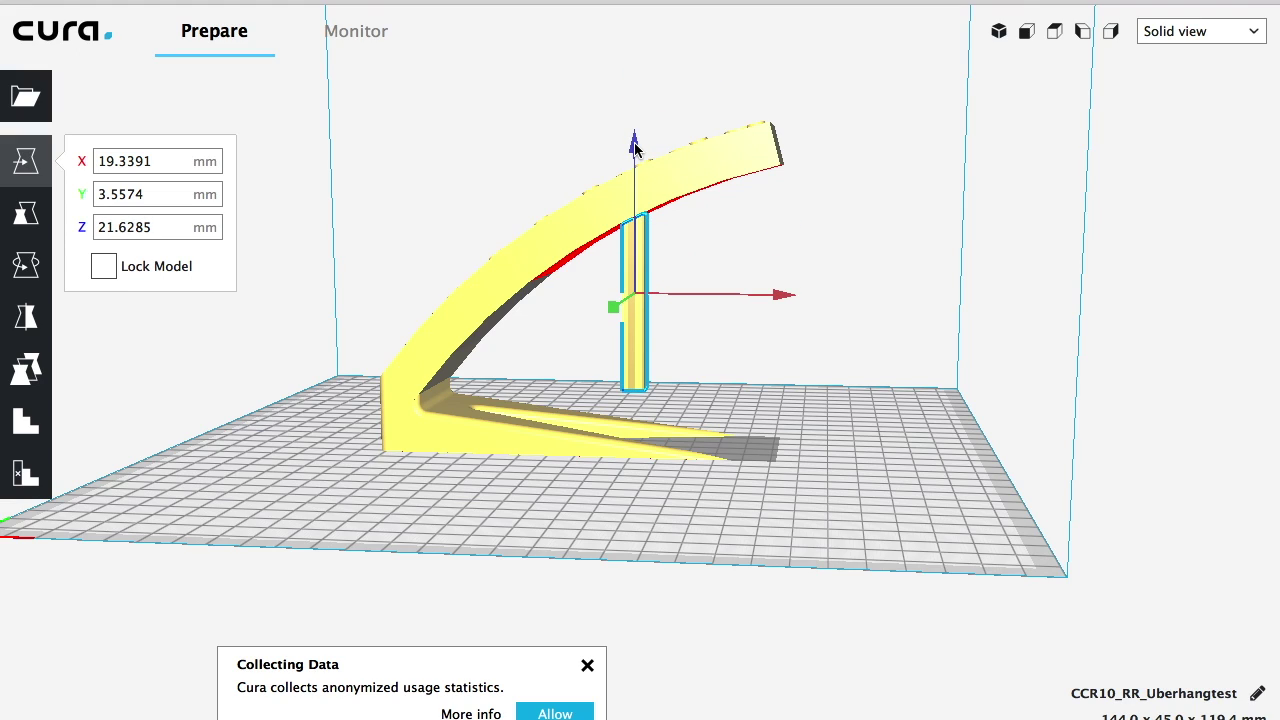
Extend the support pillar to about 111 mm in Z and move it down to Z 0 mm.
{"action": "left_click", "coordinate": [30, 214]}
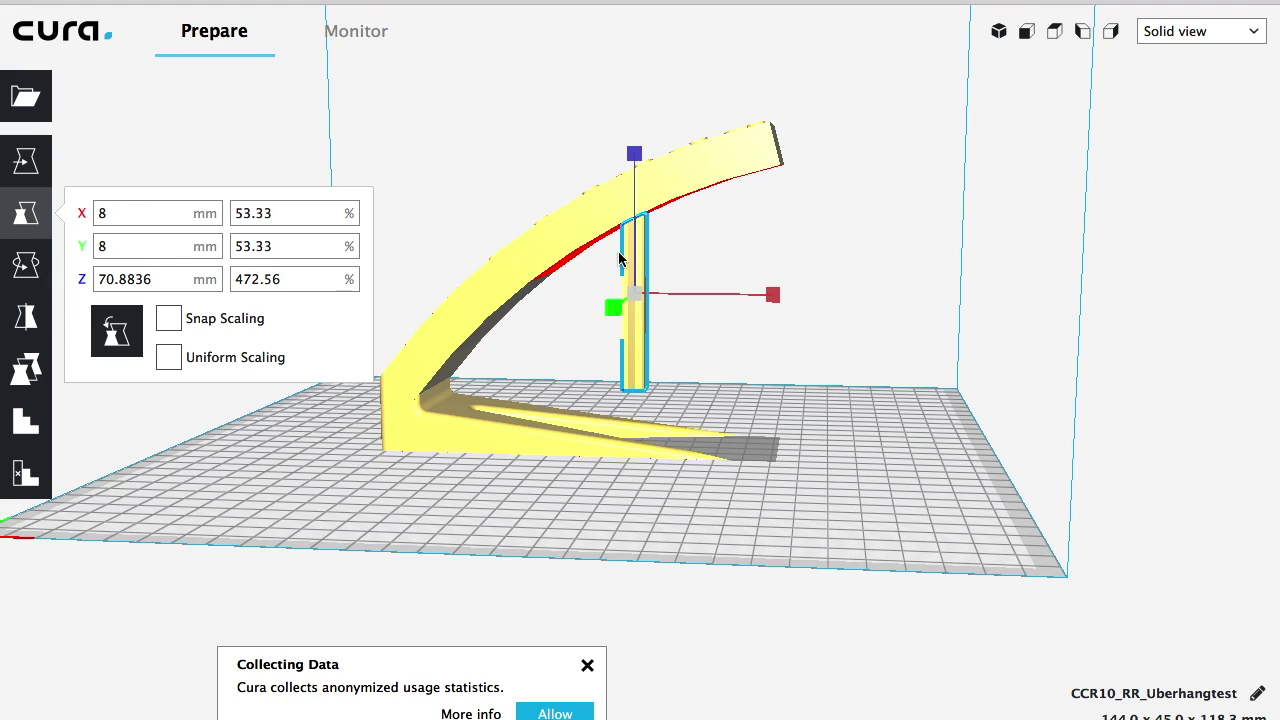
{"action": "left_click_drag", "start_coordinate": [638, 156], "coordinate": [632, 80]}
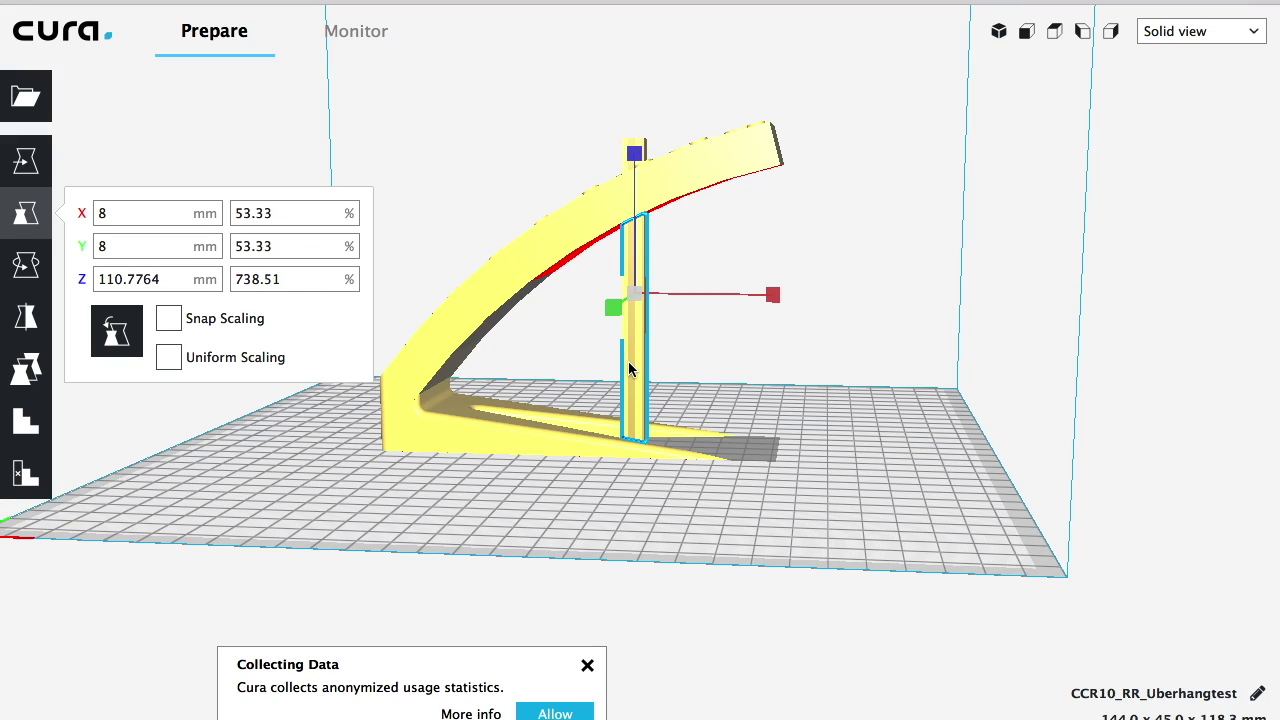
{"action": "left_click", "coordinate": [28, 158]}
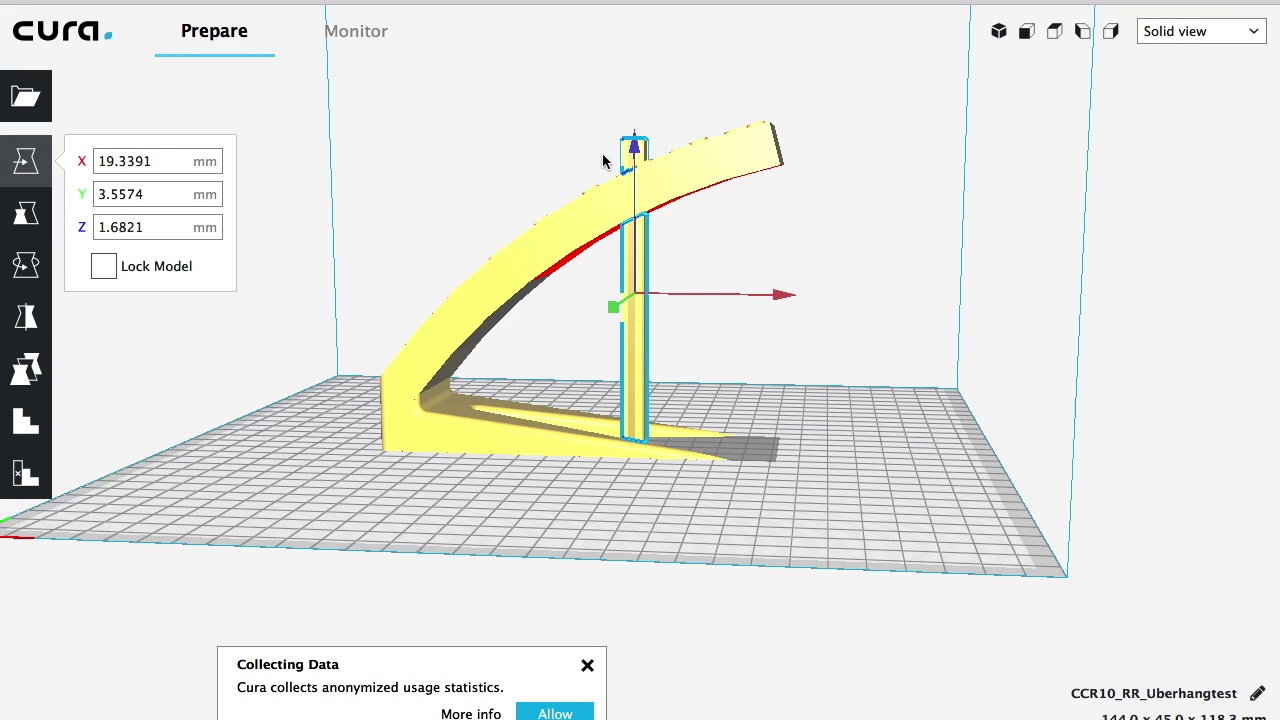
{"action": "left_click_drag", "start_coordinate": [636, 150], "coordinate": [633, 214]}
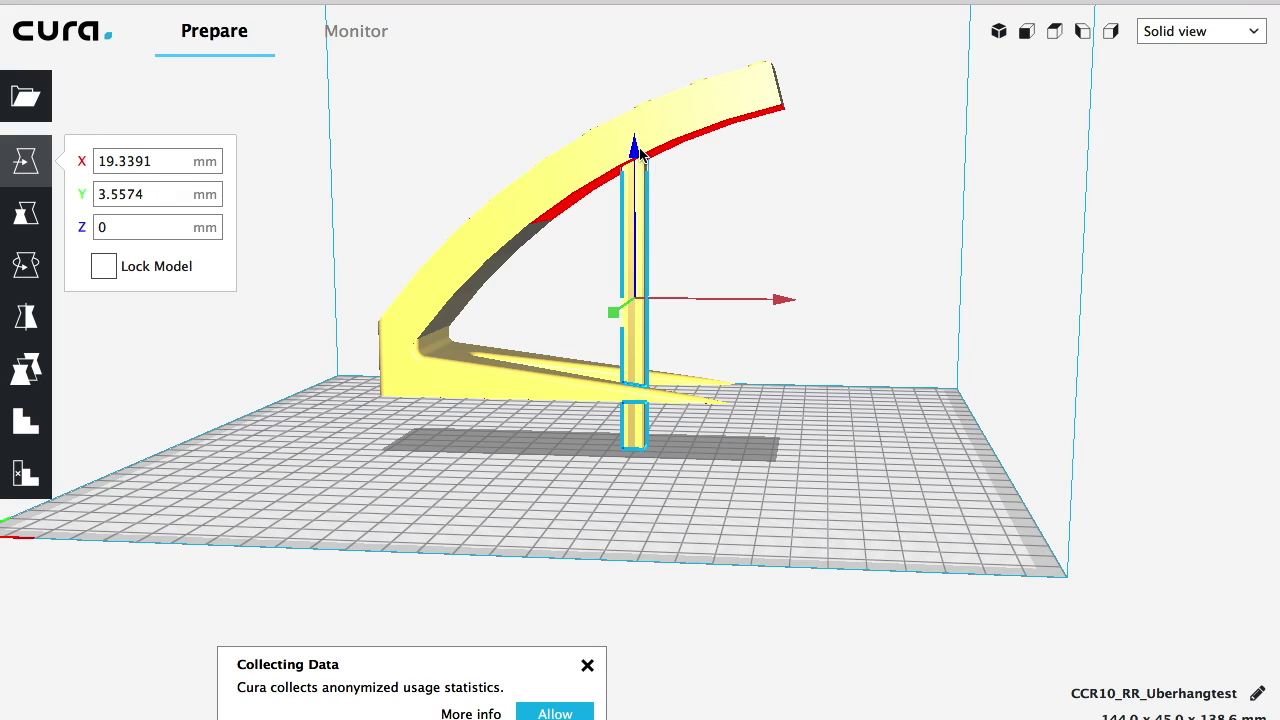
Shorten the support pillar to about 93 mm in Z and fit it beneath the arch at about Z 0.34 mm.
{"action": "left_click", "coordinate": [26, 213]}
{"action": "left_click_drag", "start_coordinate": [634, 160], "coordinate": [637, 201]}
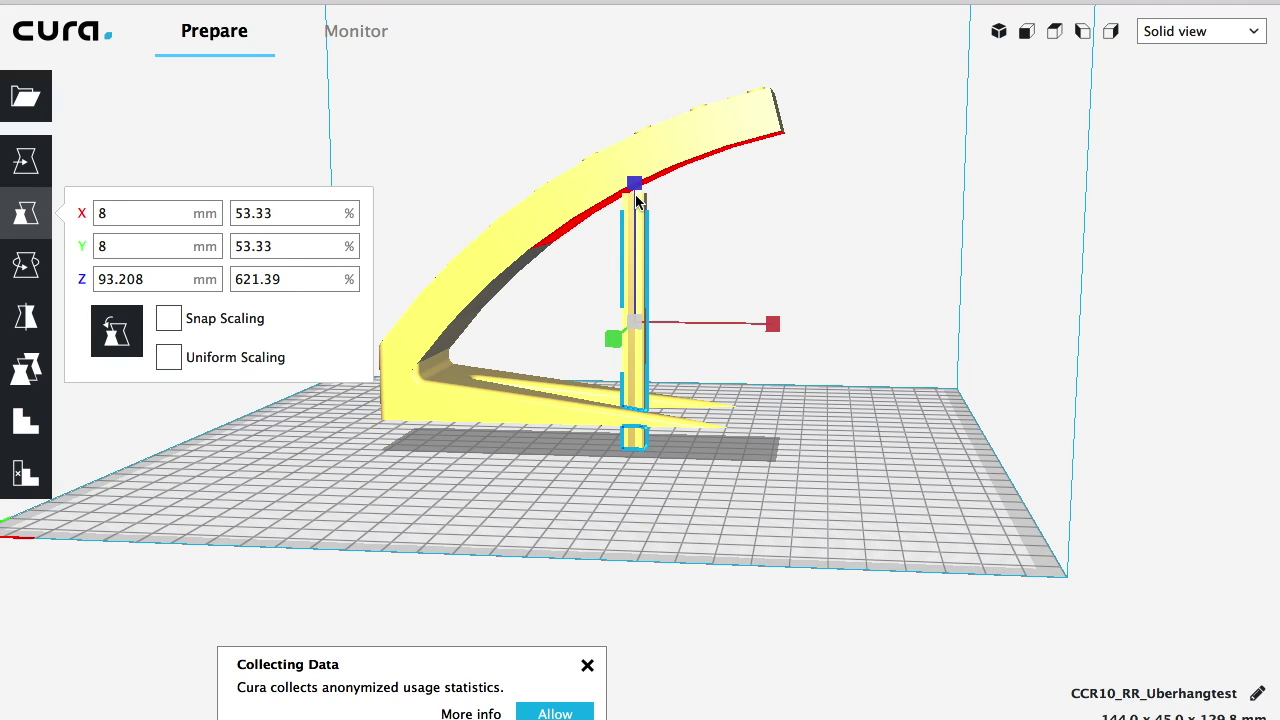
{"action": "left_click", "coordinate": [26, 161]}
{"action": "left_click_drag", "start_coordinate": [634, 170], "coordinate": [636, 152]}
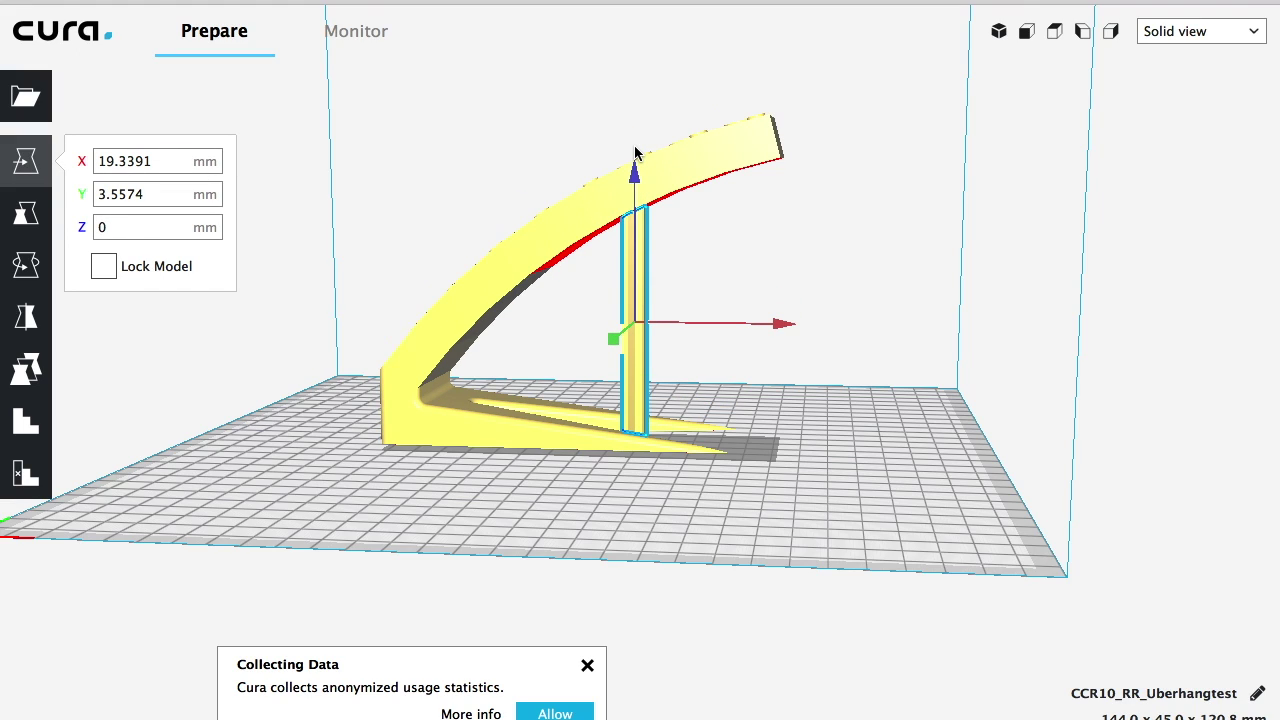
{"action": "left_click_drag", "start_coordinate": [632, 175], "coordinate": [632, 170]}
{"action": "left_click", "coordinate": [698, 501]}
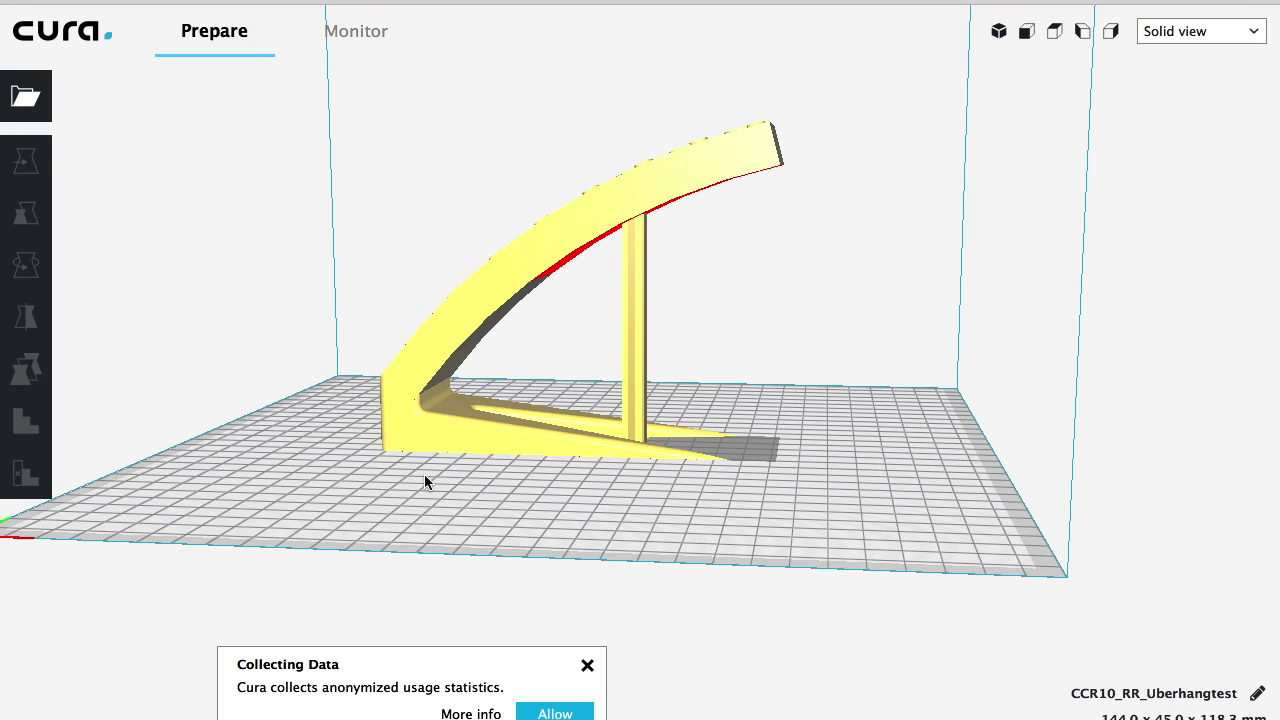
Inspect how the support pillar meets the arch and widen it to about 29.7 mm in X.
{"action": "right_click_drag", "start_coordinate": [730, 510], "coordinate": [697, 494]}
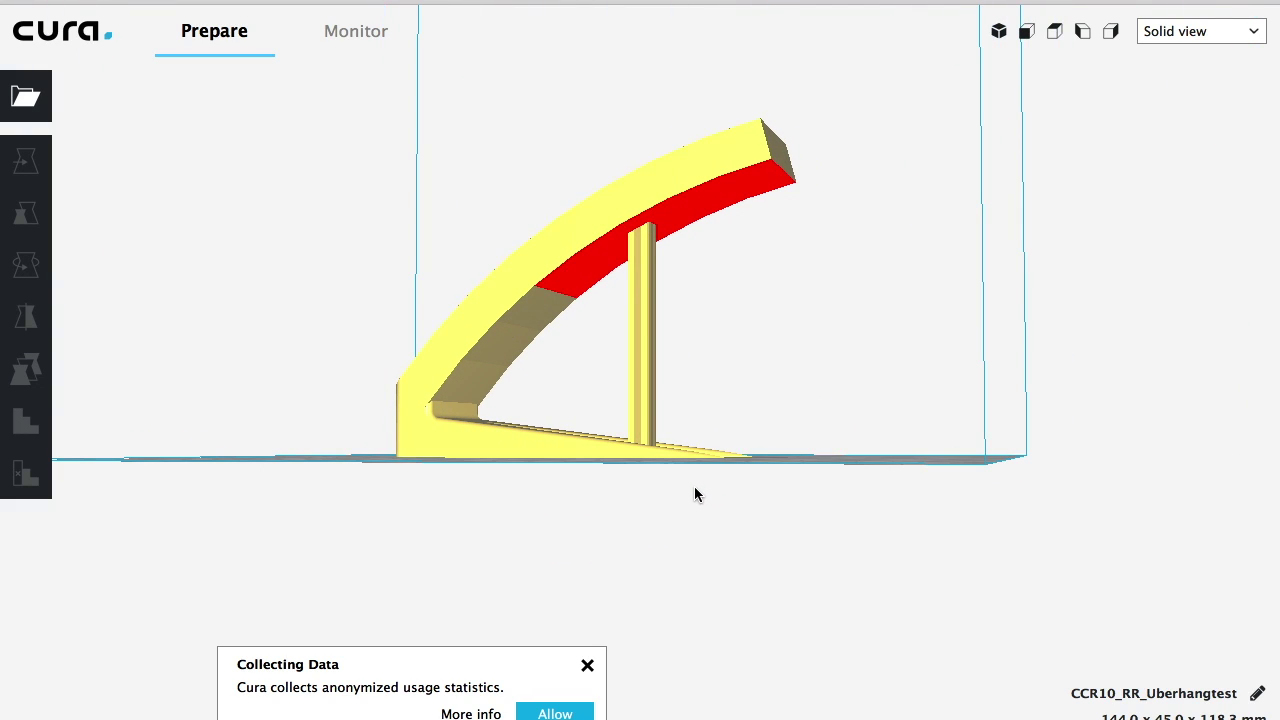
{"action": "scroll", "coordinate": [646, 251], "scroll_direction": "up", "scroll_amount": 5}
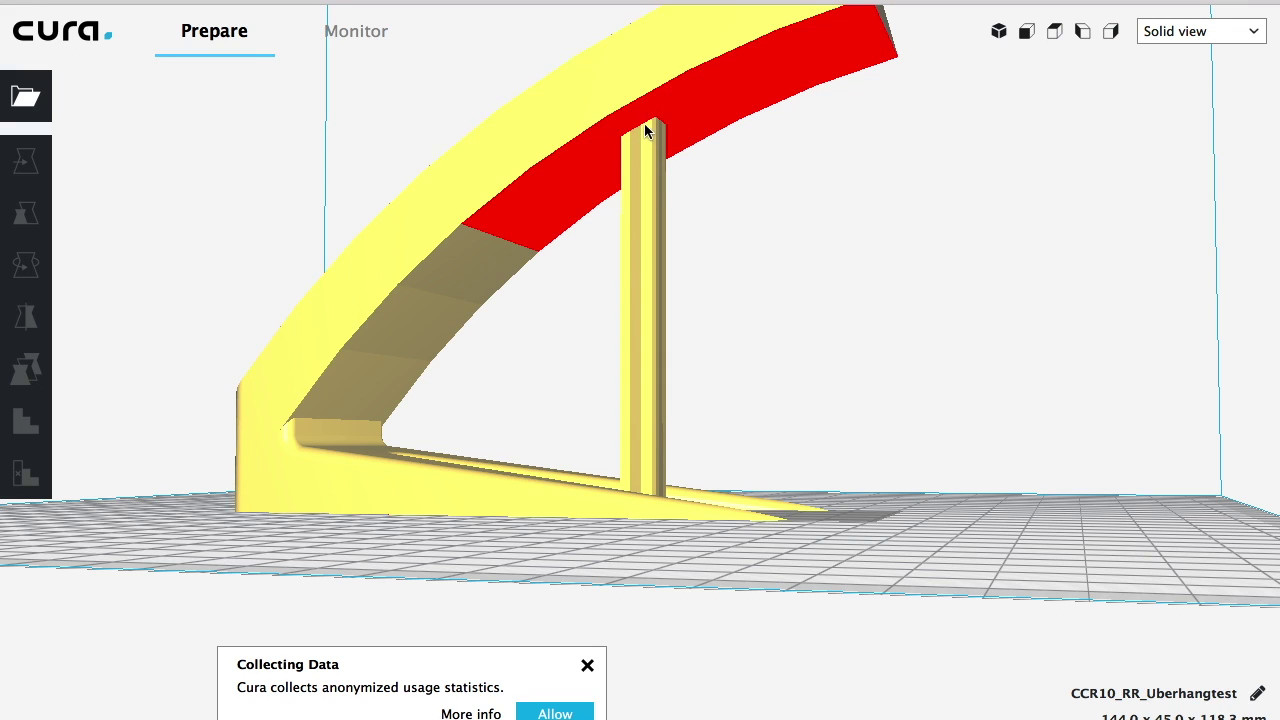
{"action": "right_click_drag", "start_coordinate": [674, 175], "coordinate": [723, 214]}
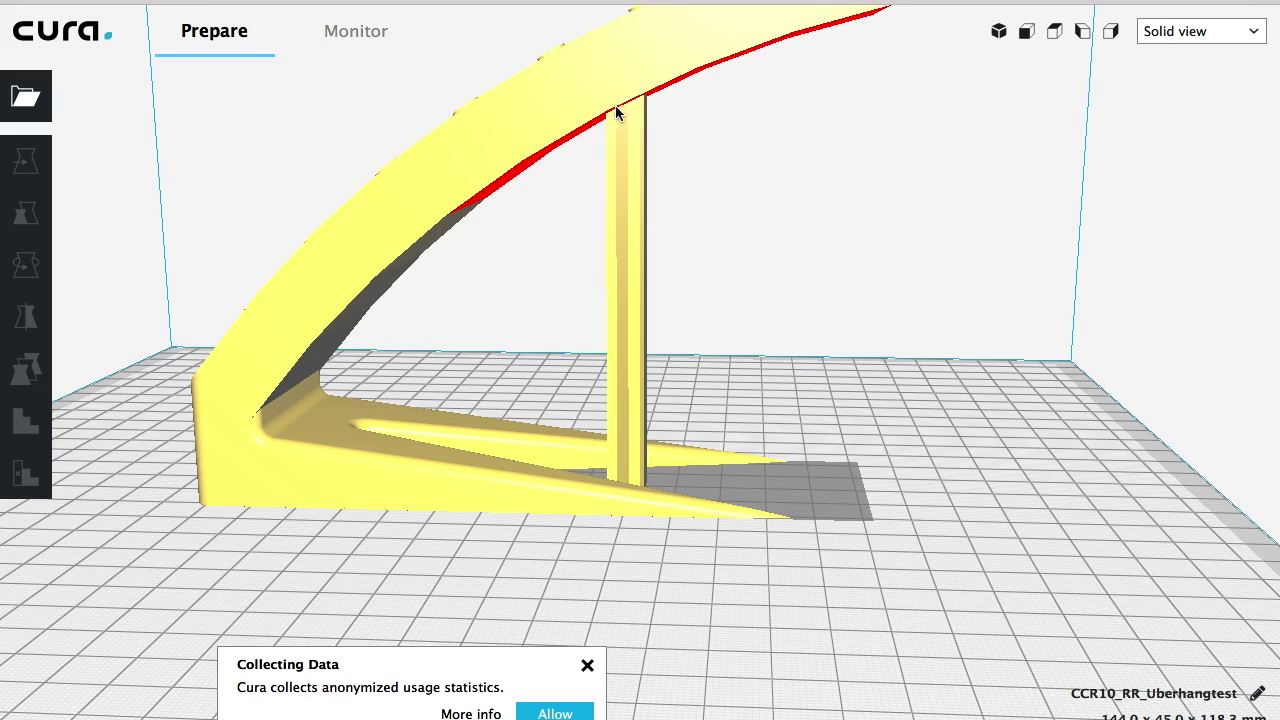
{"action": "right_click_drag", "start_coordinate": [799, 491], "coordinate": [815, 513]}
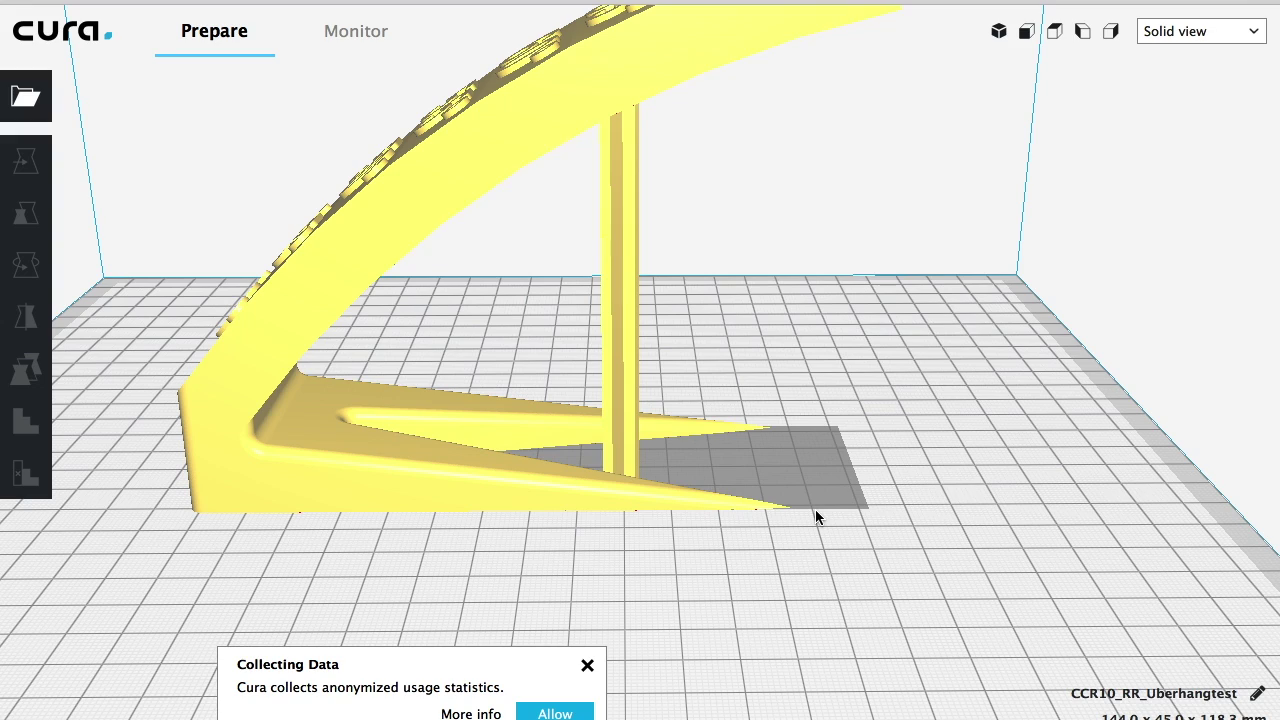
{"action": "left_click", "coordinate": [621, 204]}
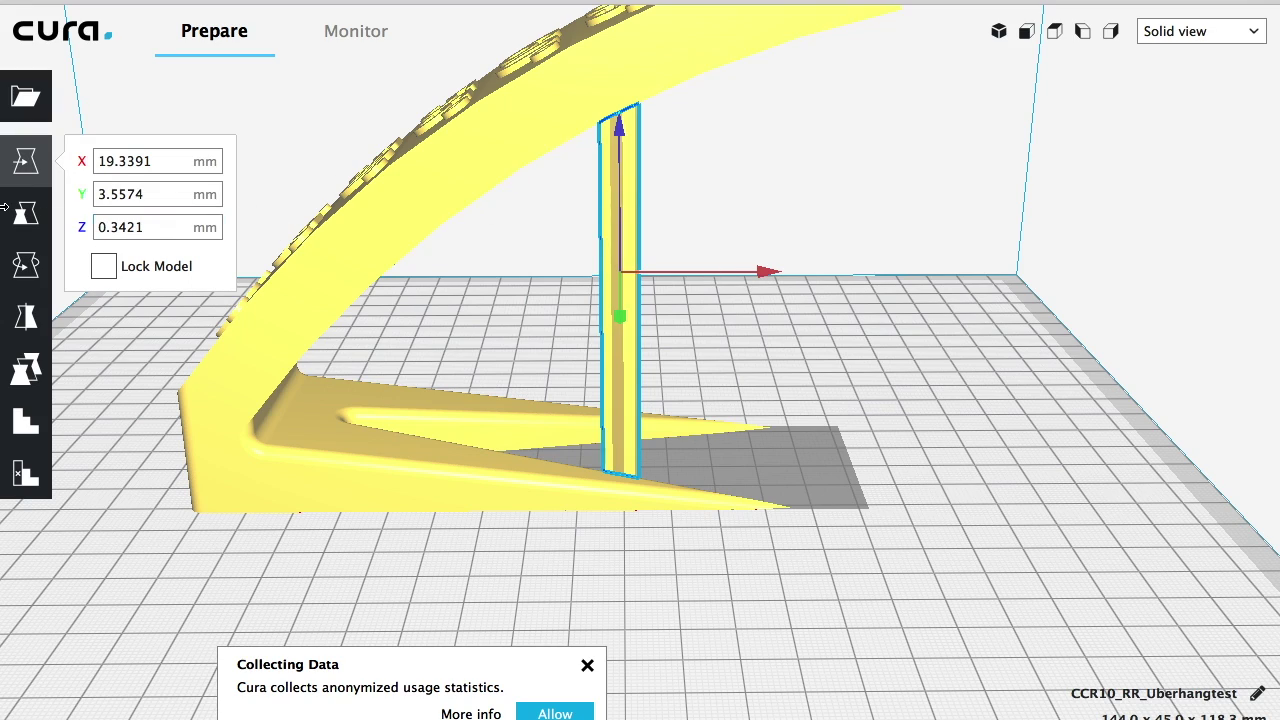
{"action": "left_click", "coordinate": [22, 222]}
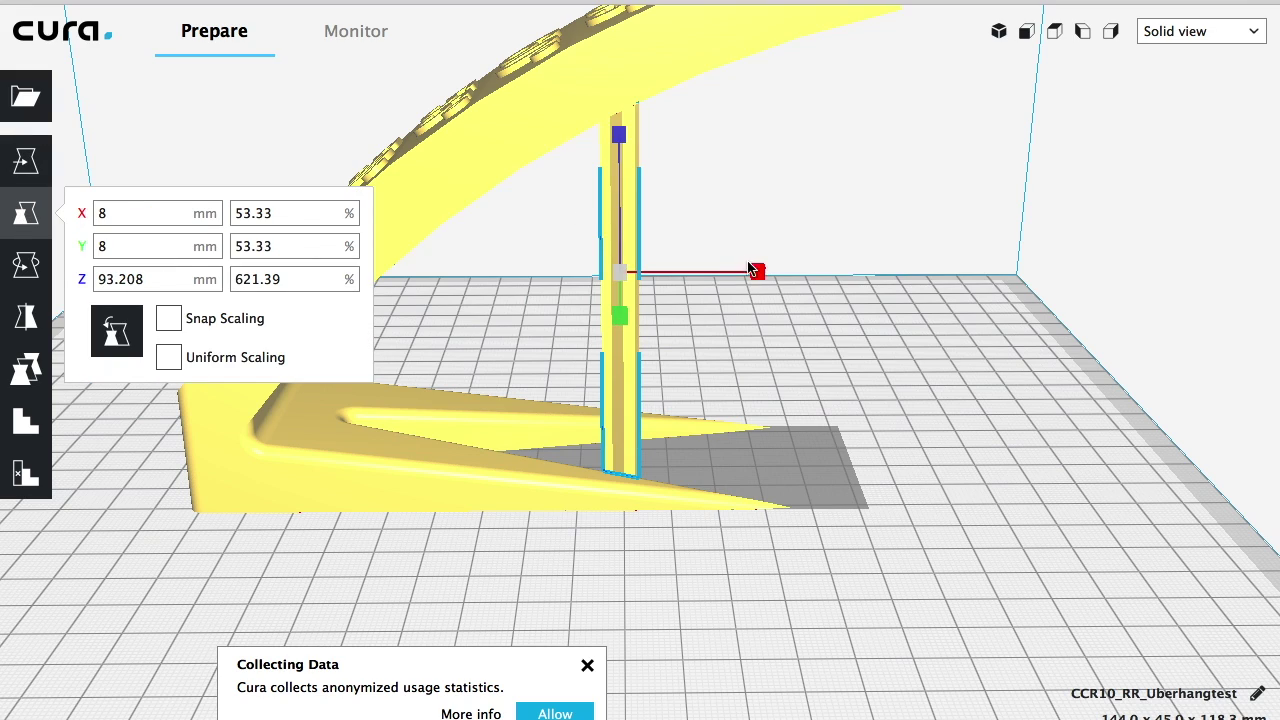
{"action": "left_click_drag", "start_coordinate": [757, 276], "coordinate": [824, 267]}
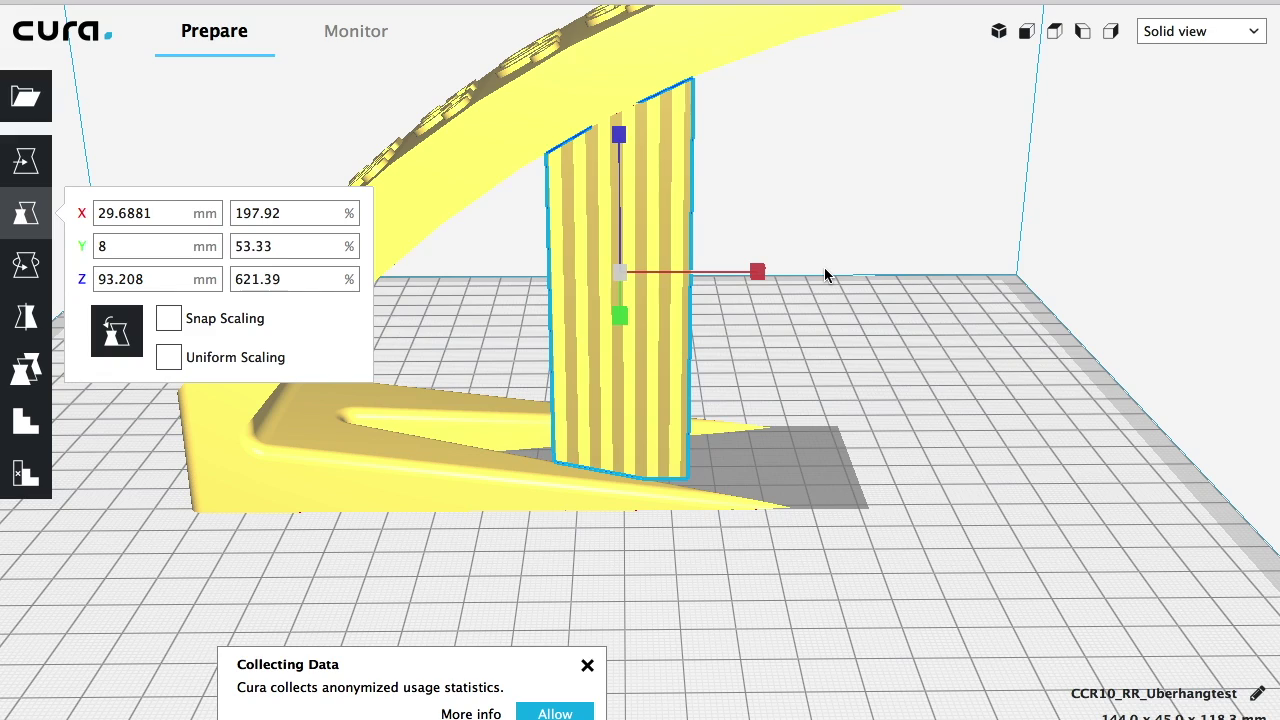
Widen the support pillar to about 16.1 mm in Y and check it from the side.
{"action": "right_click_drag", "start_coordinate": [824, 267], "coordinate": [583, 268]}
{"action": "left_click_drag", "start_coordinate": [575, 293], "coordinate": [548, 294]}
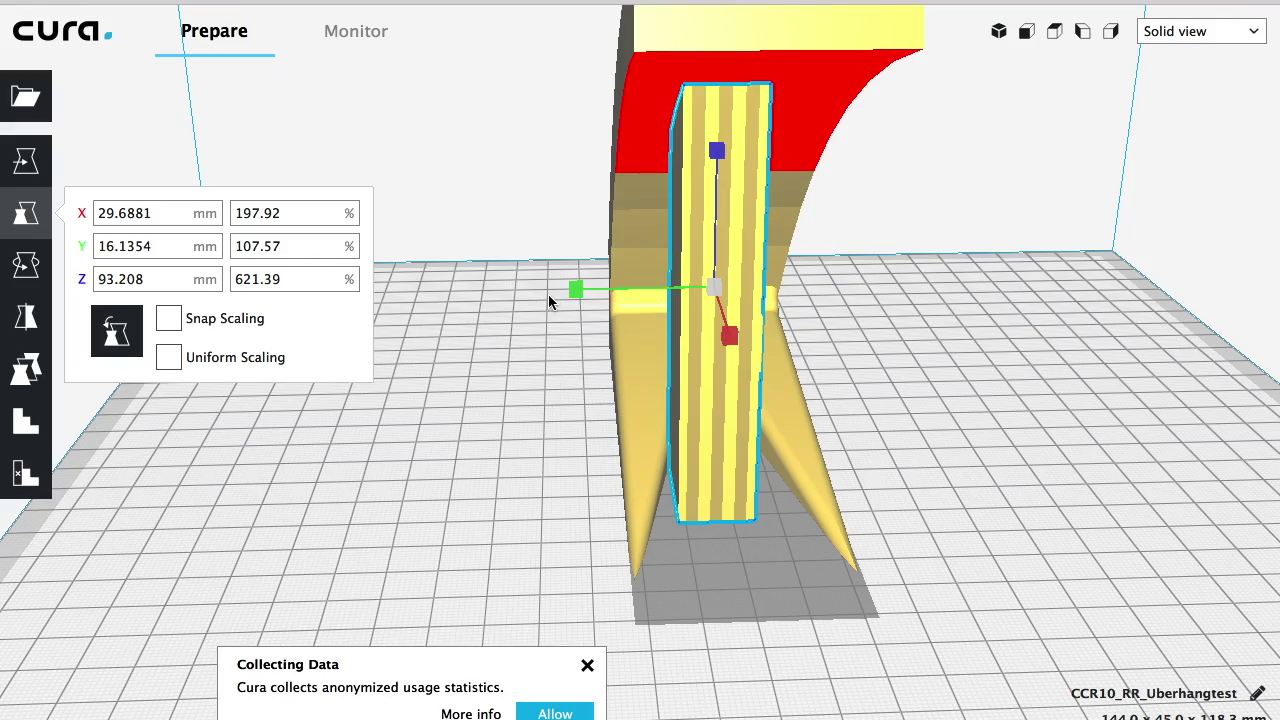
{"action": "right_click_drag", "start_coordinate": [548, 294], "coordinate": [760, 286]}
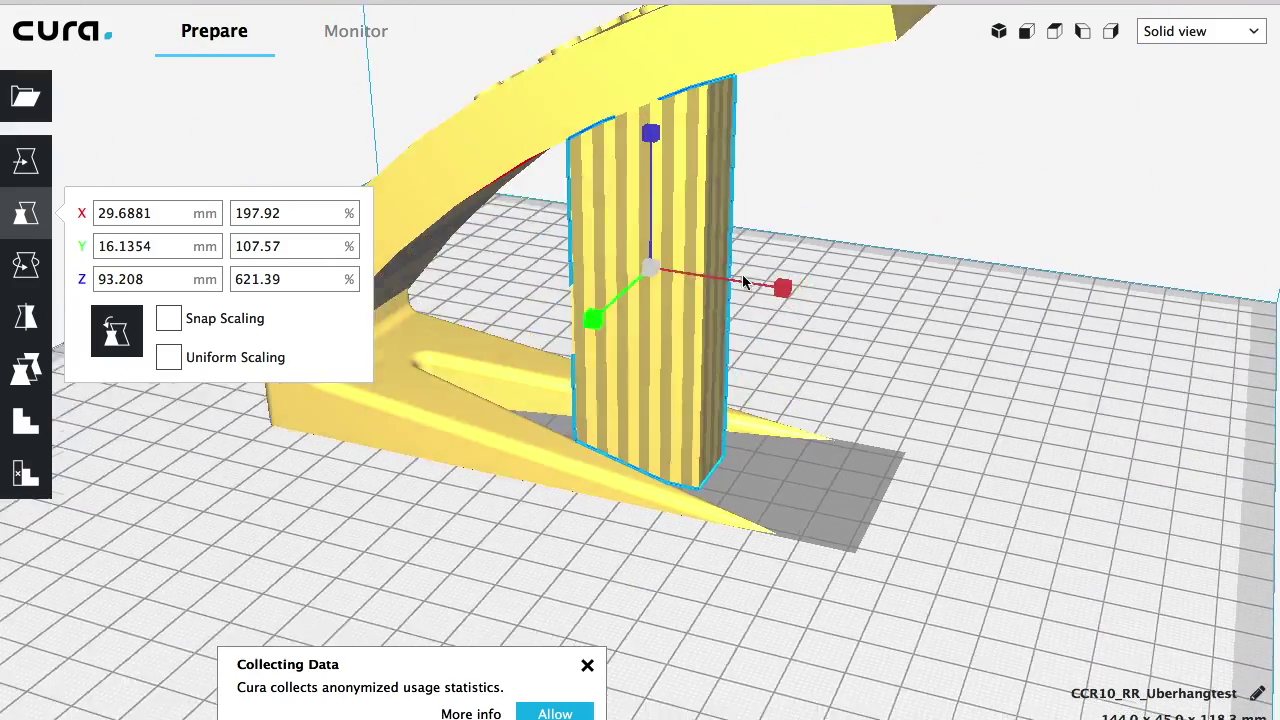